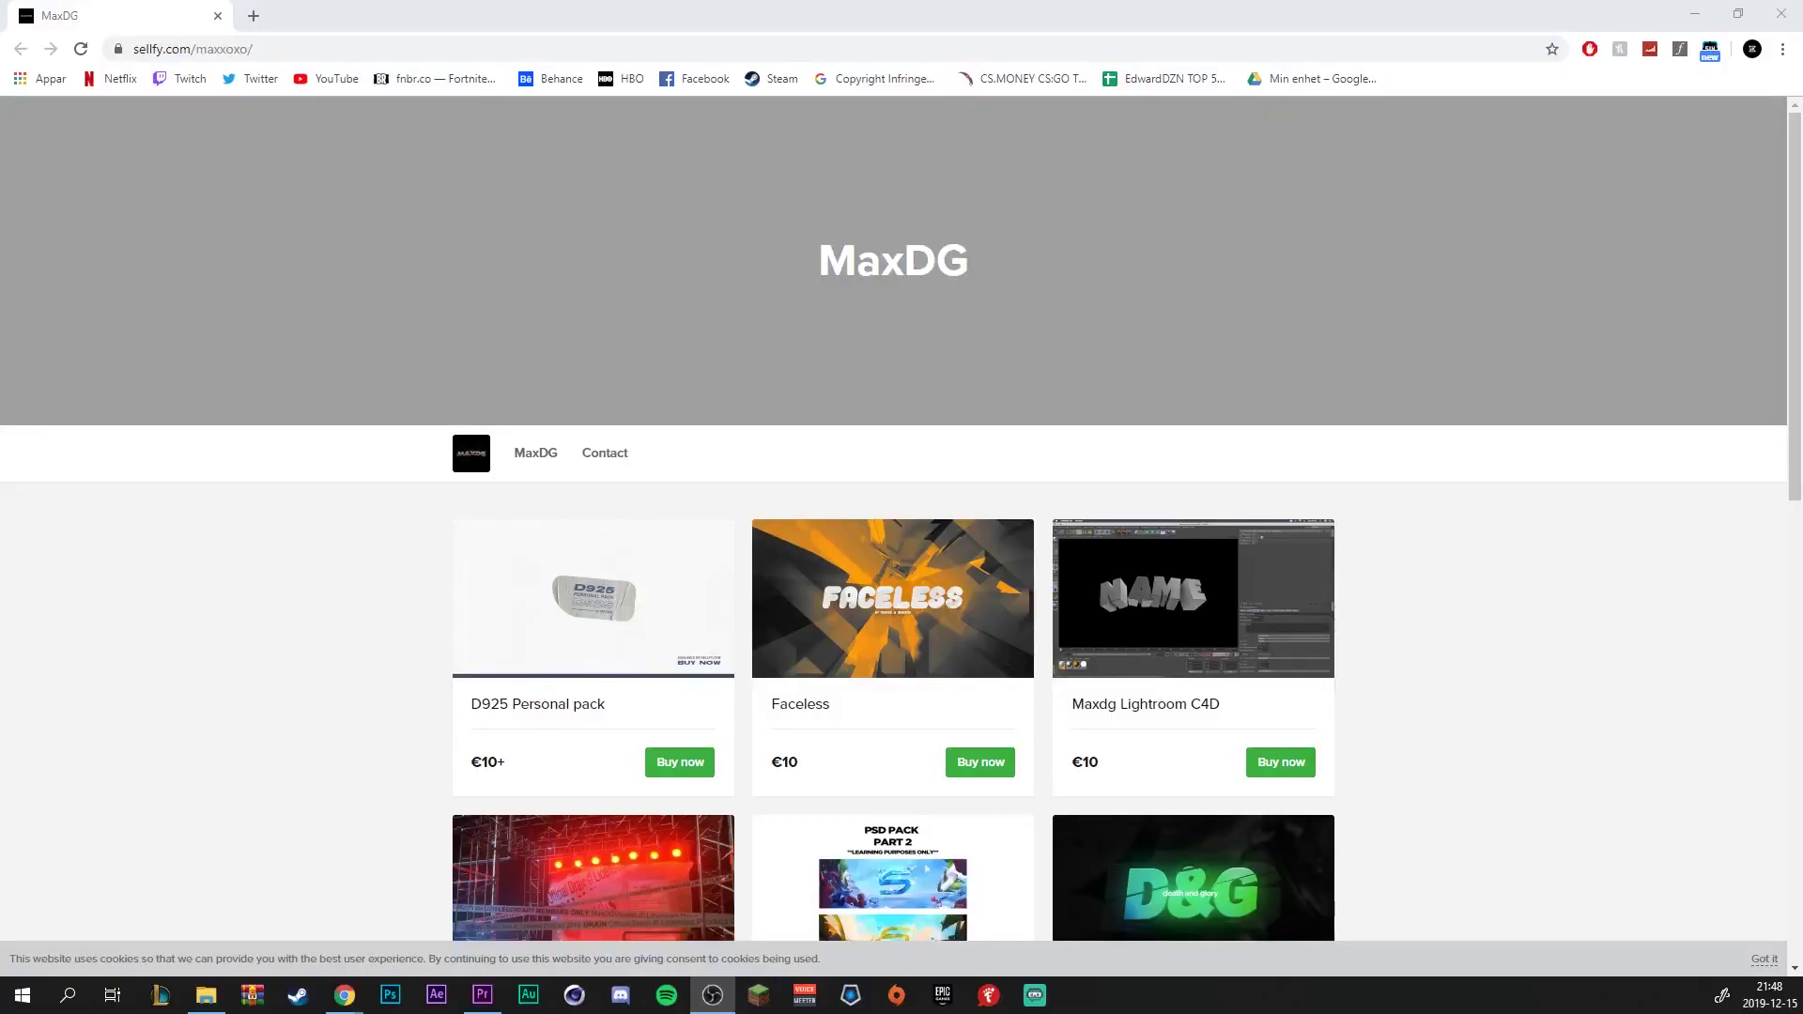
# Take the Maxdg Lightroom C4D product to checkout and apply the coupon code Edward20
pyautogui.click(1312, 765)
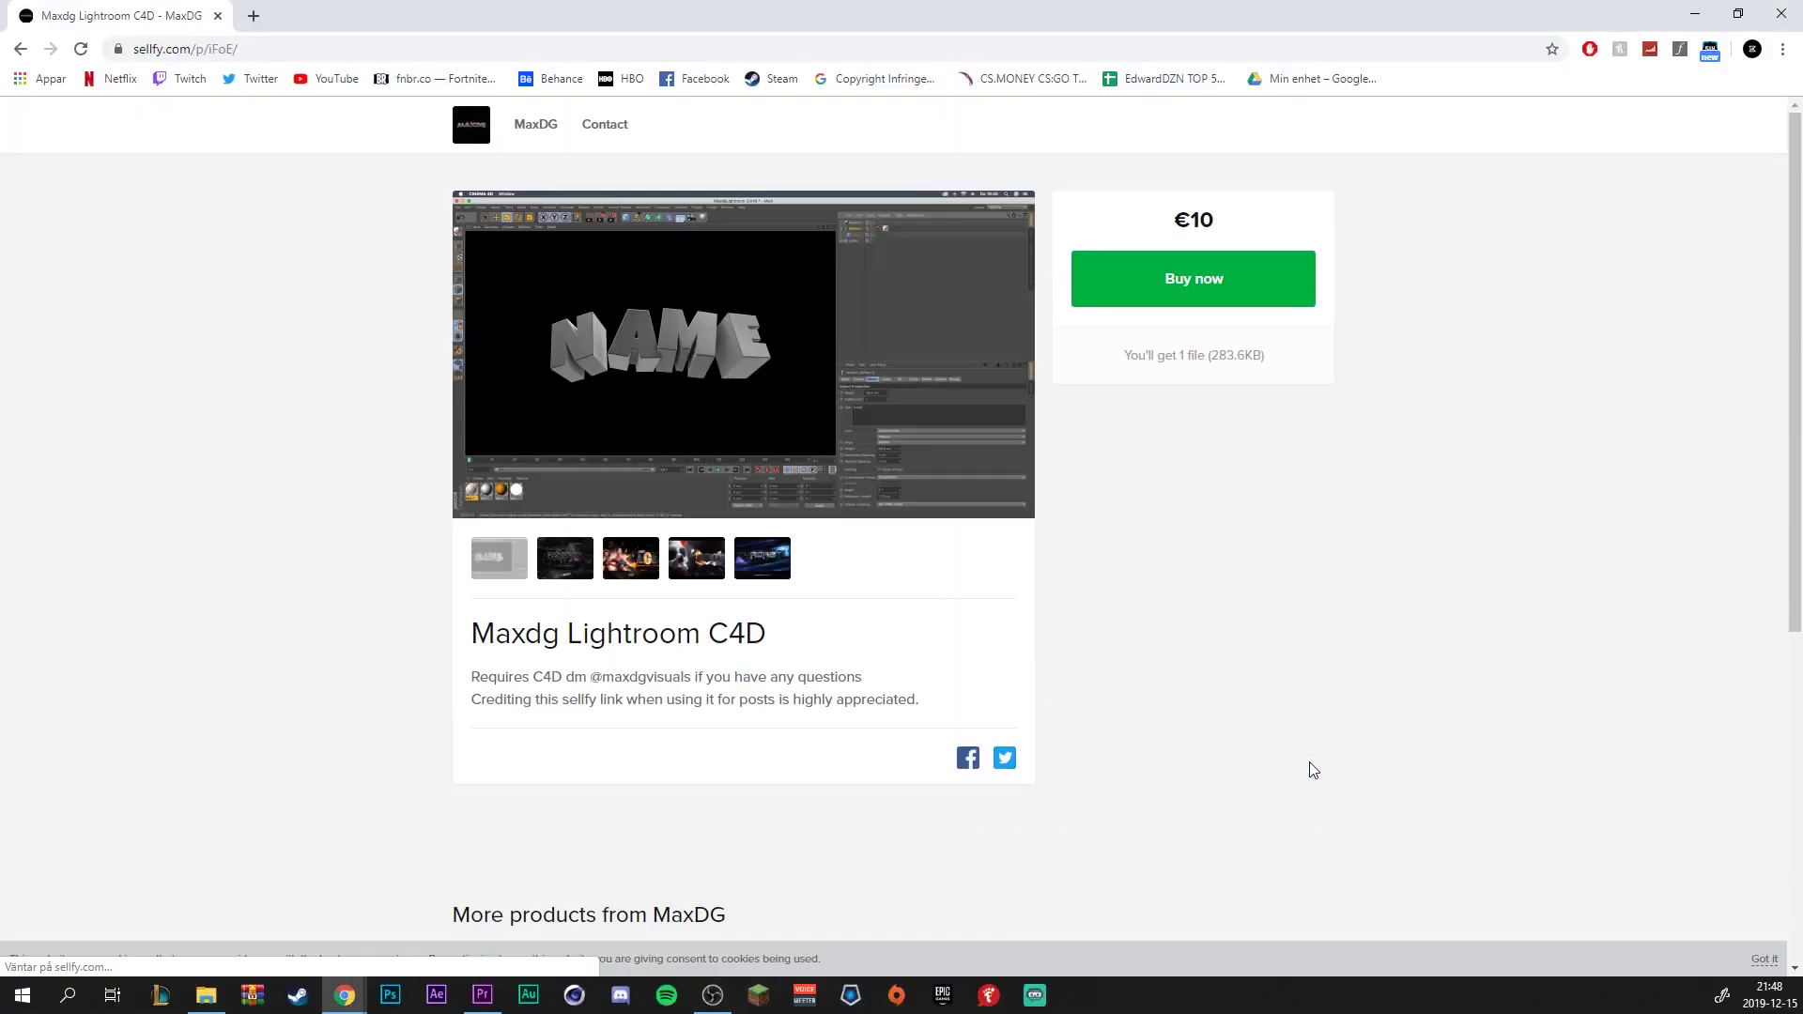
pyautogui.click(1131, 289)
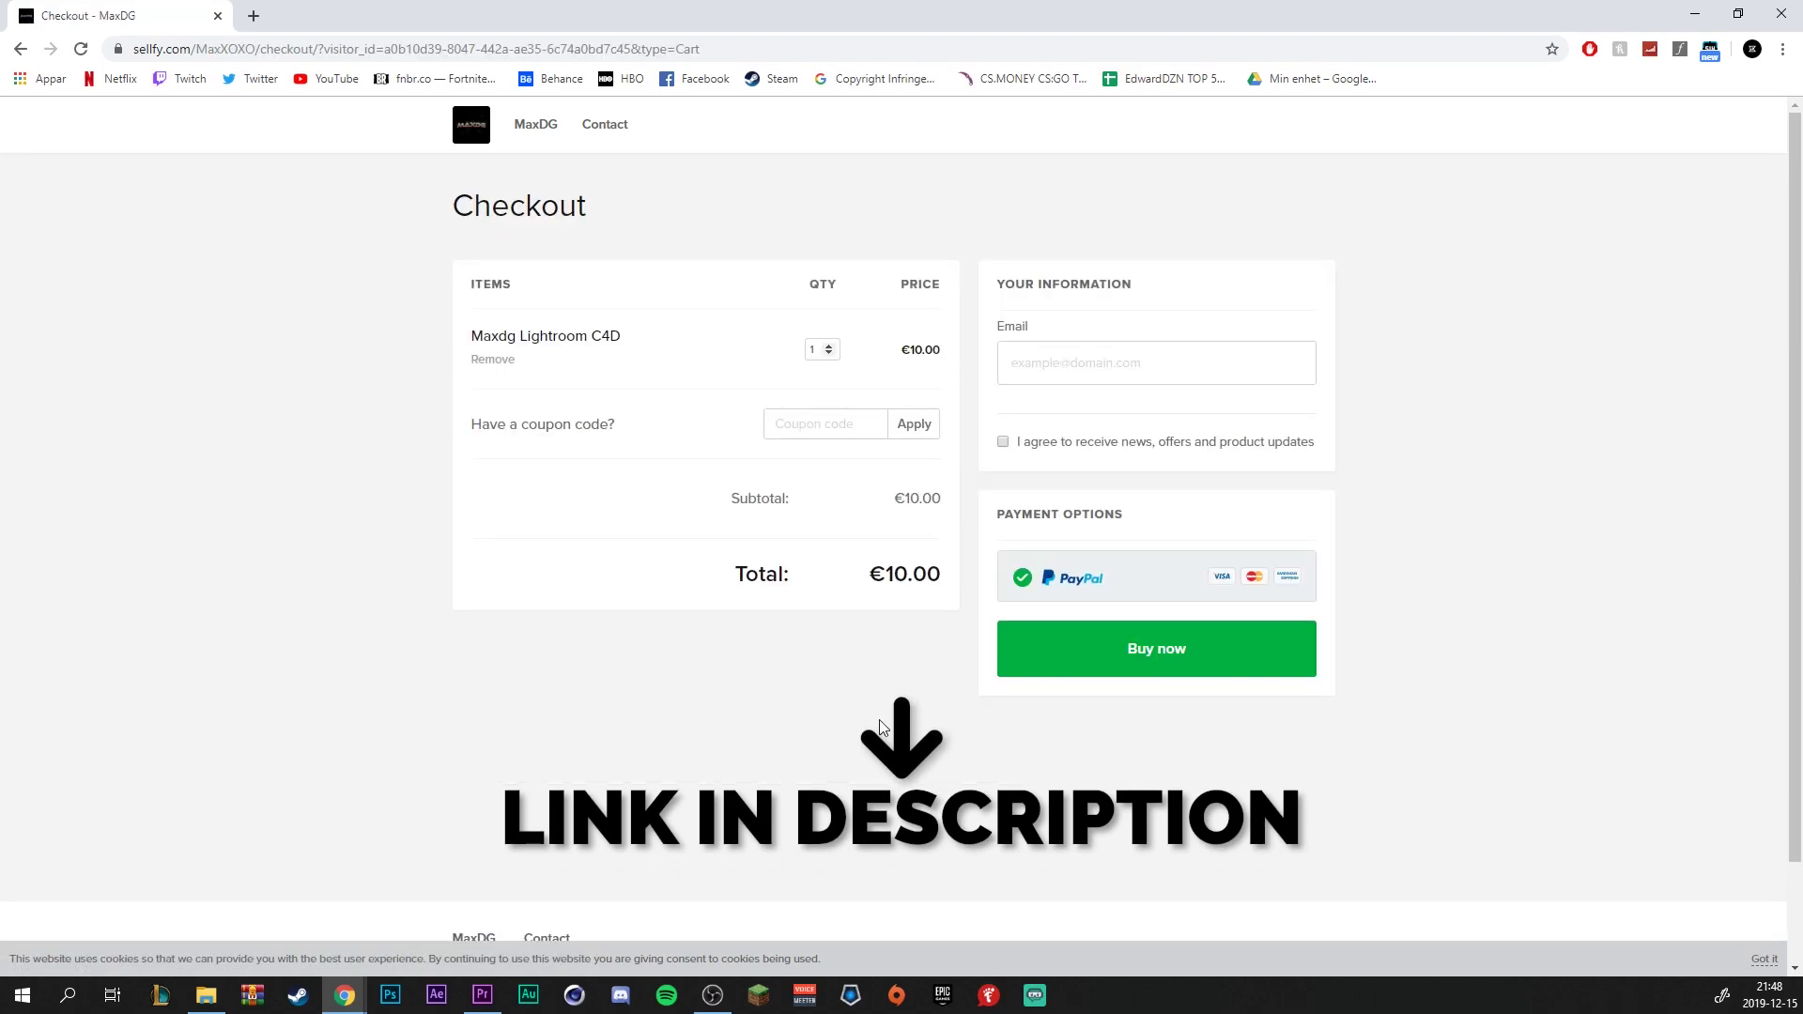
pyautogui.click(826, 423)
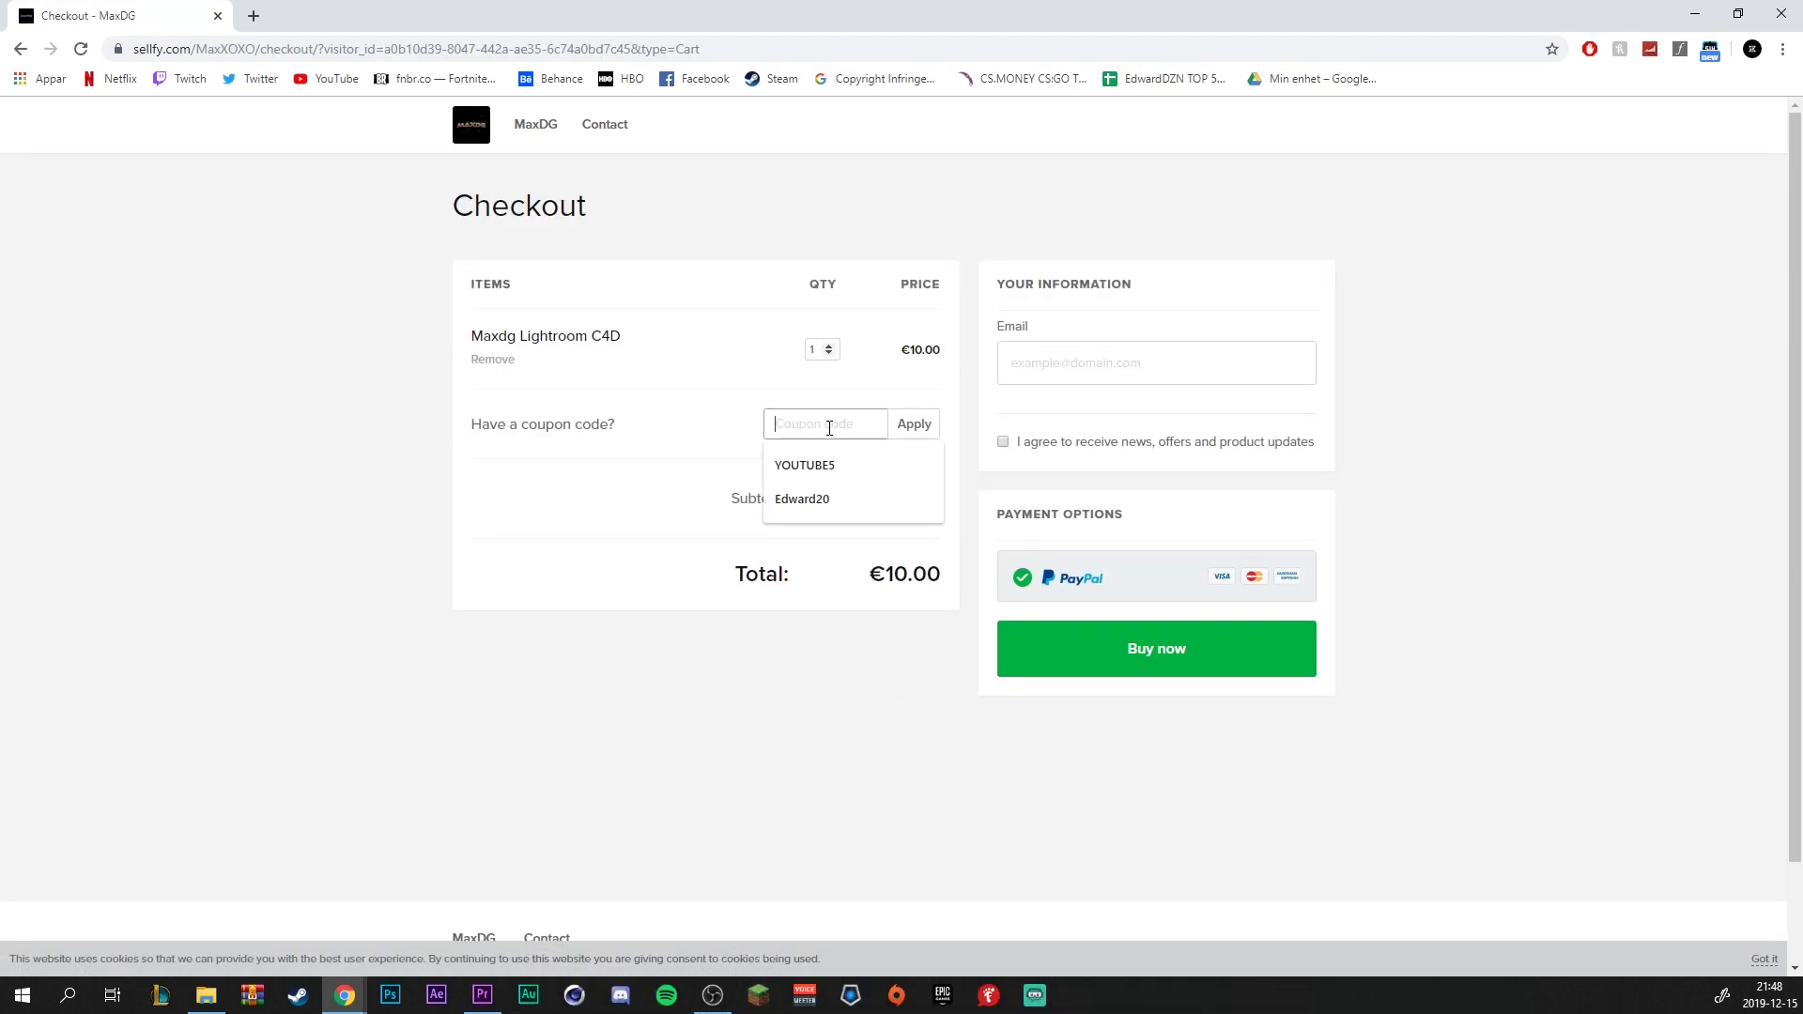
pyautogui.click(803, 648)
pyautogui.click(796, 423)
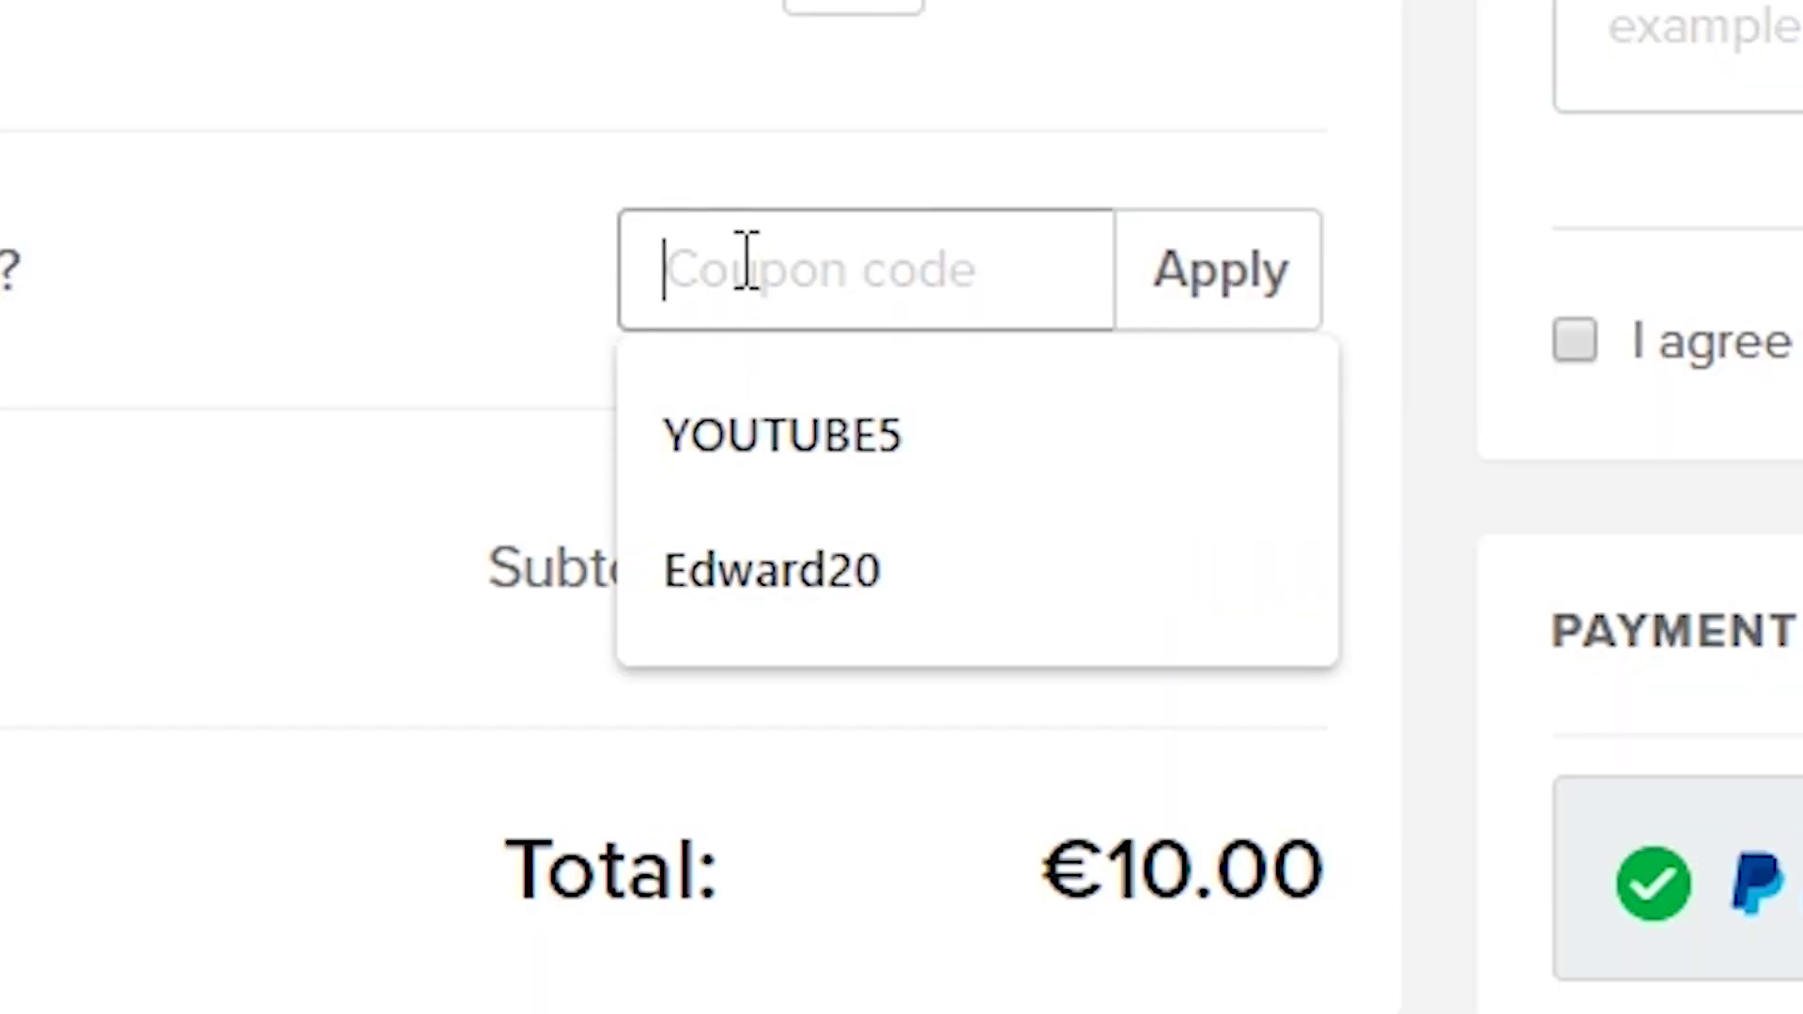
pyautogui.write('Edward20')
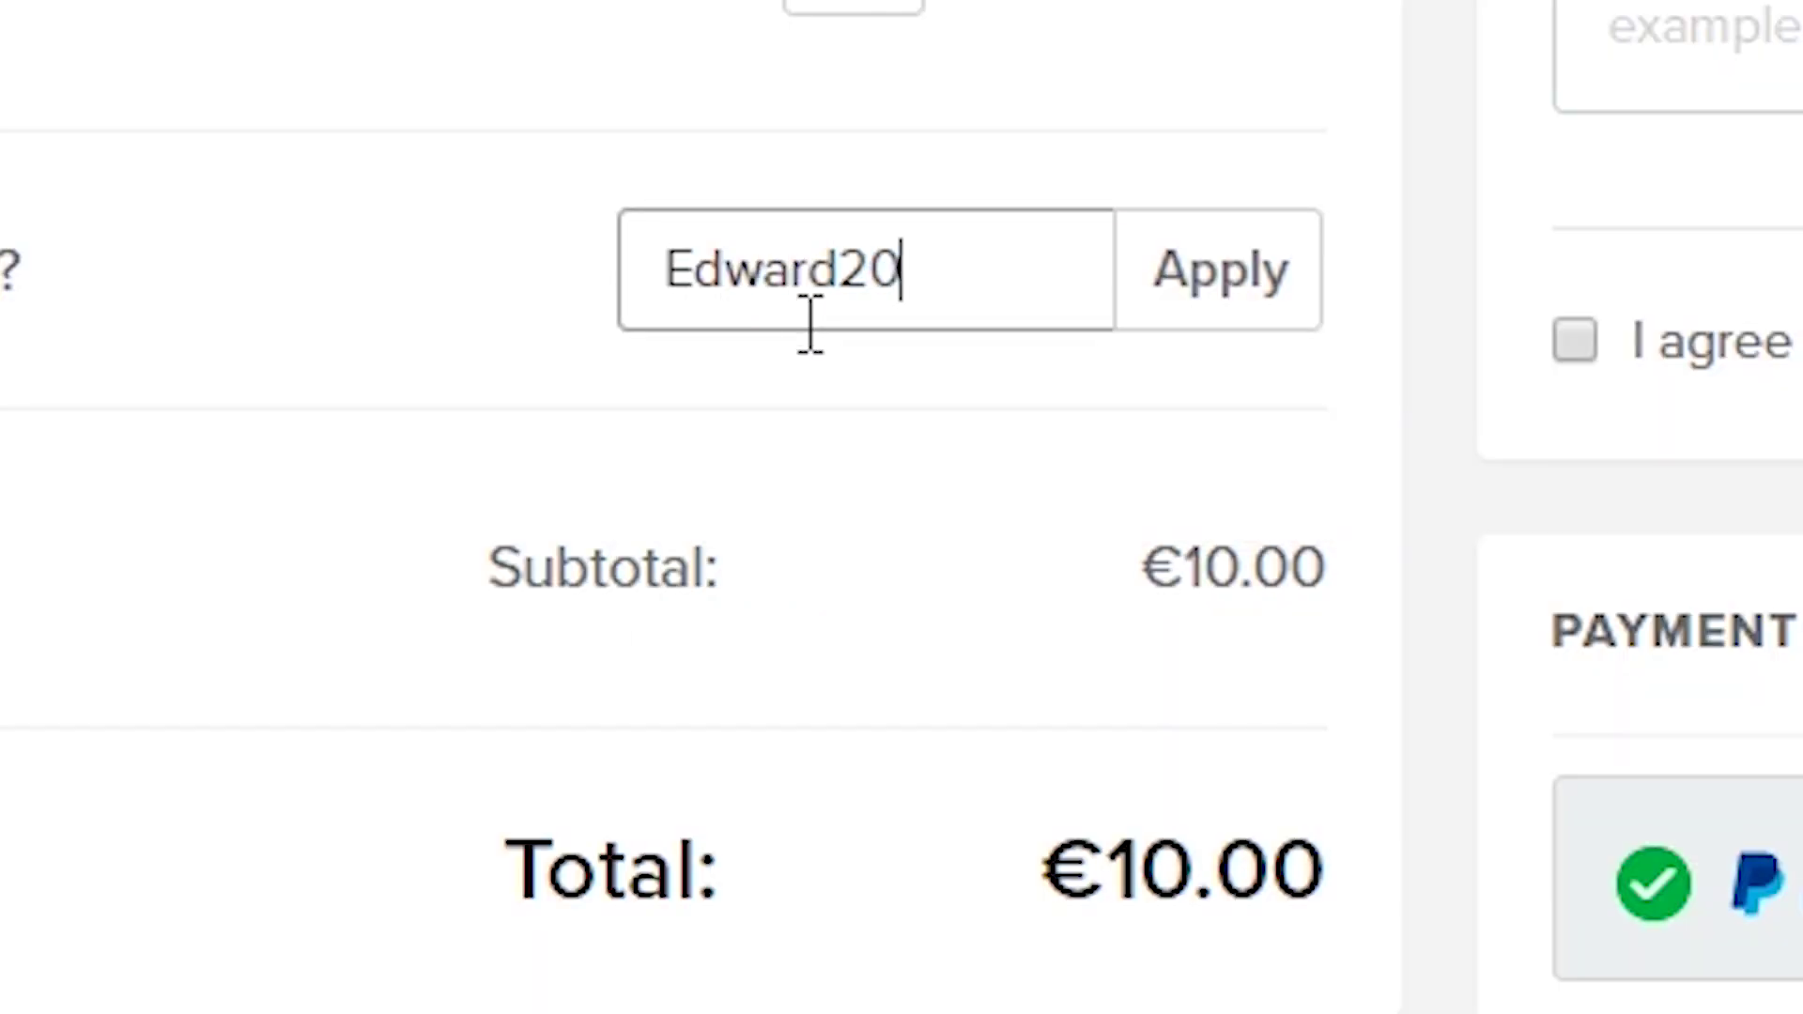
pyautogui.press('Return')
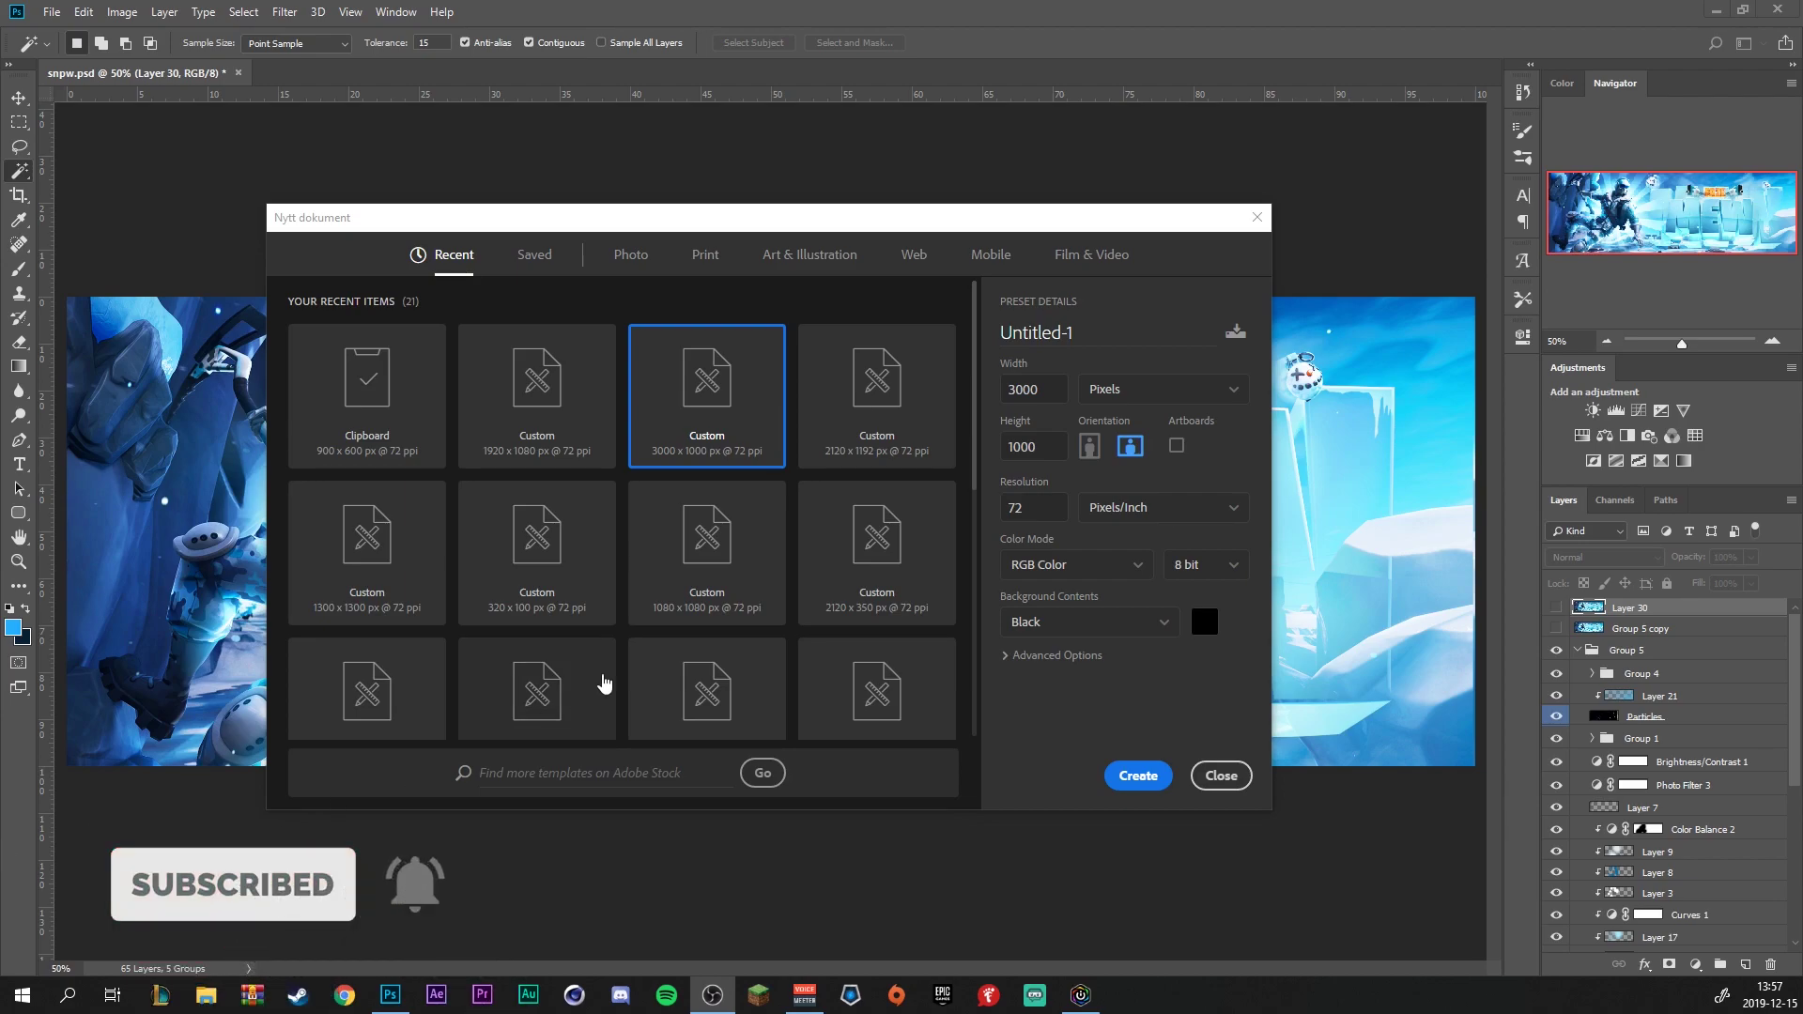
# Create a new 3000 x 1000 px document at 72 ppi in 8-bit RGB with a black background
pyautogui.click(838, 559)
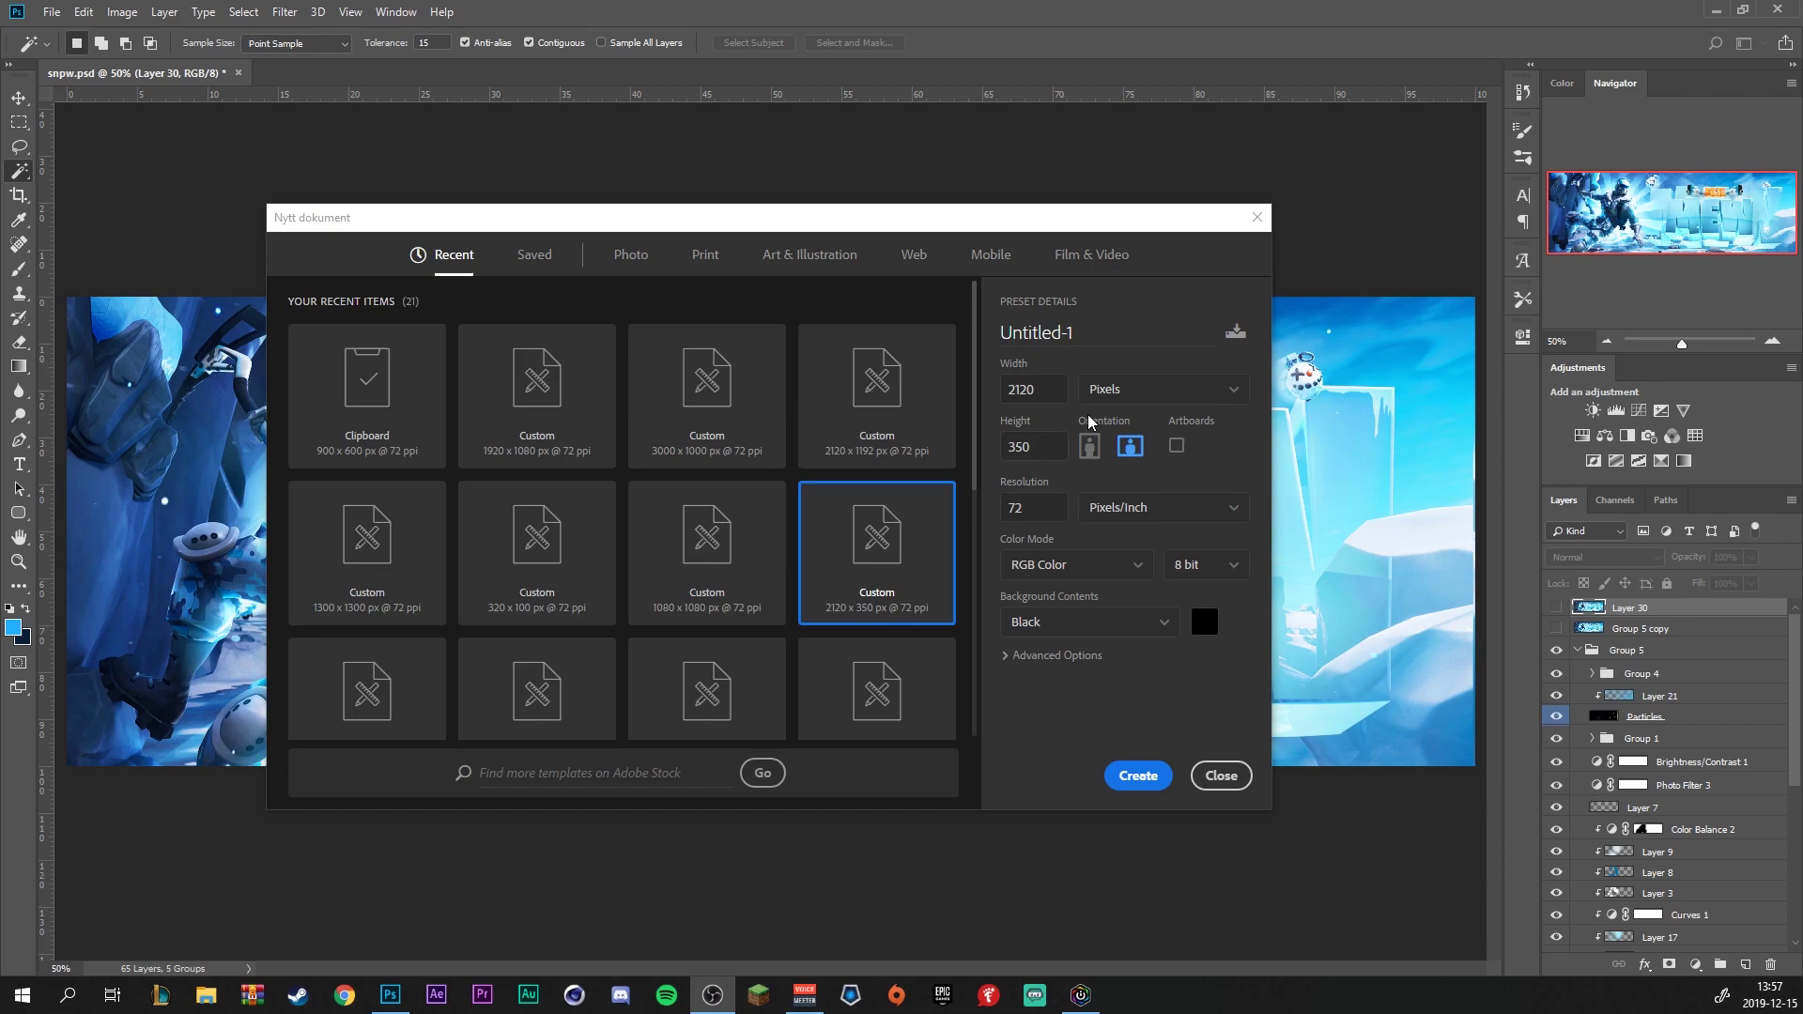
pyautogui.click(892, 394)
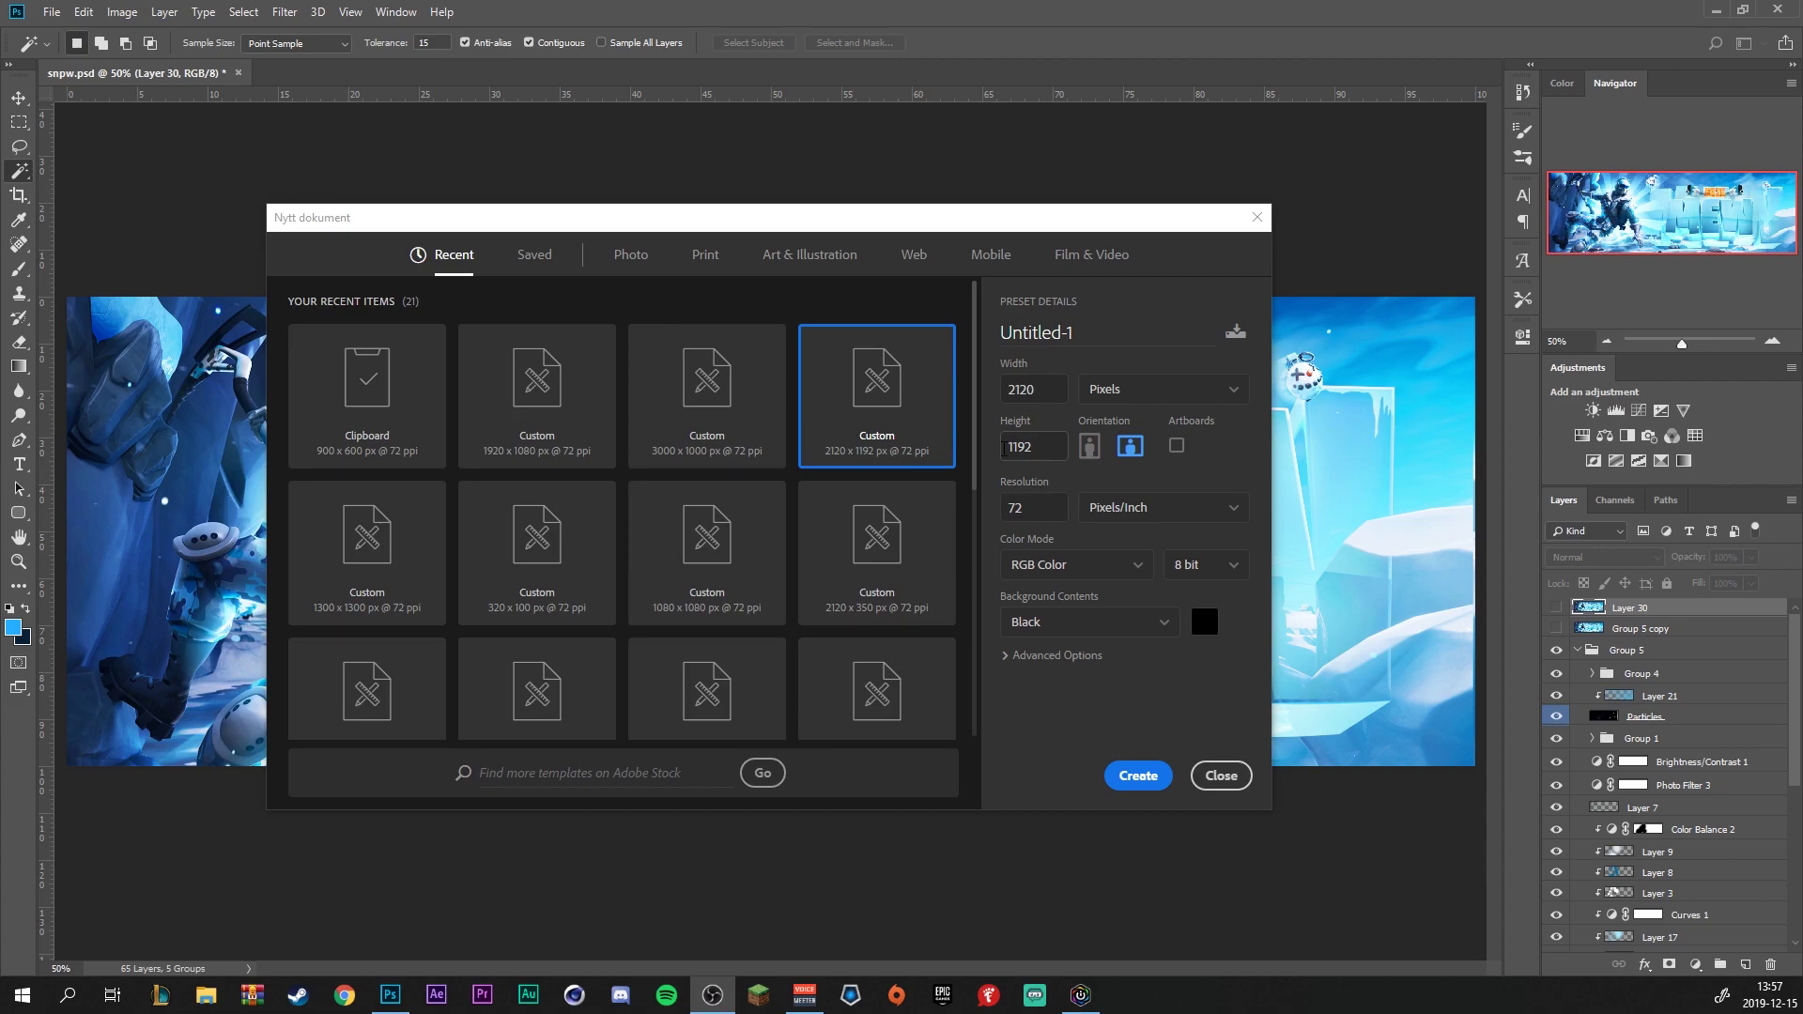
pyautogui.click(709, 386)
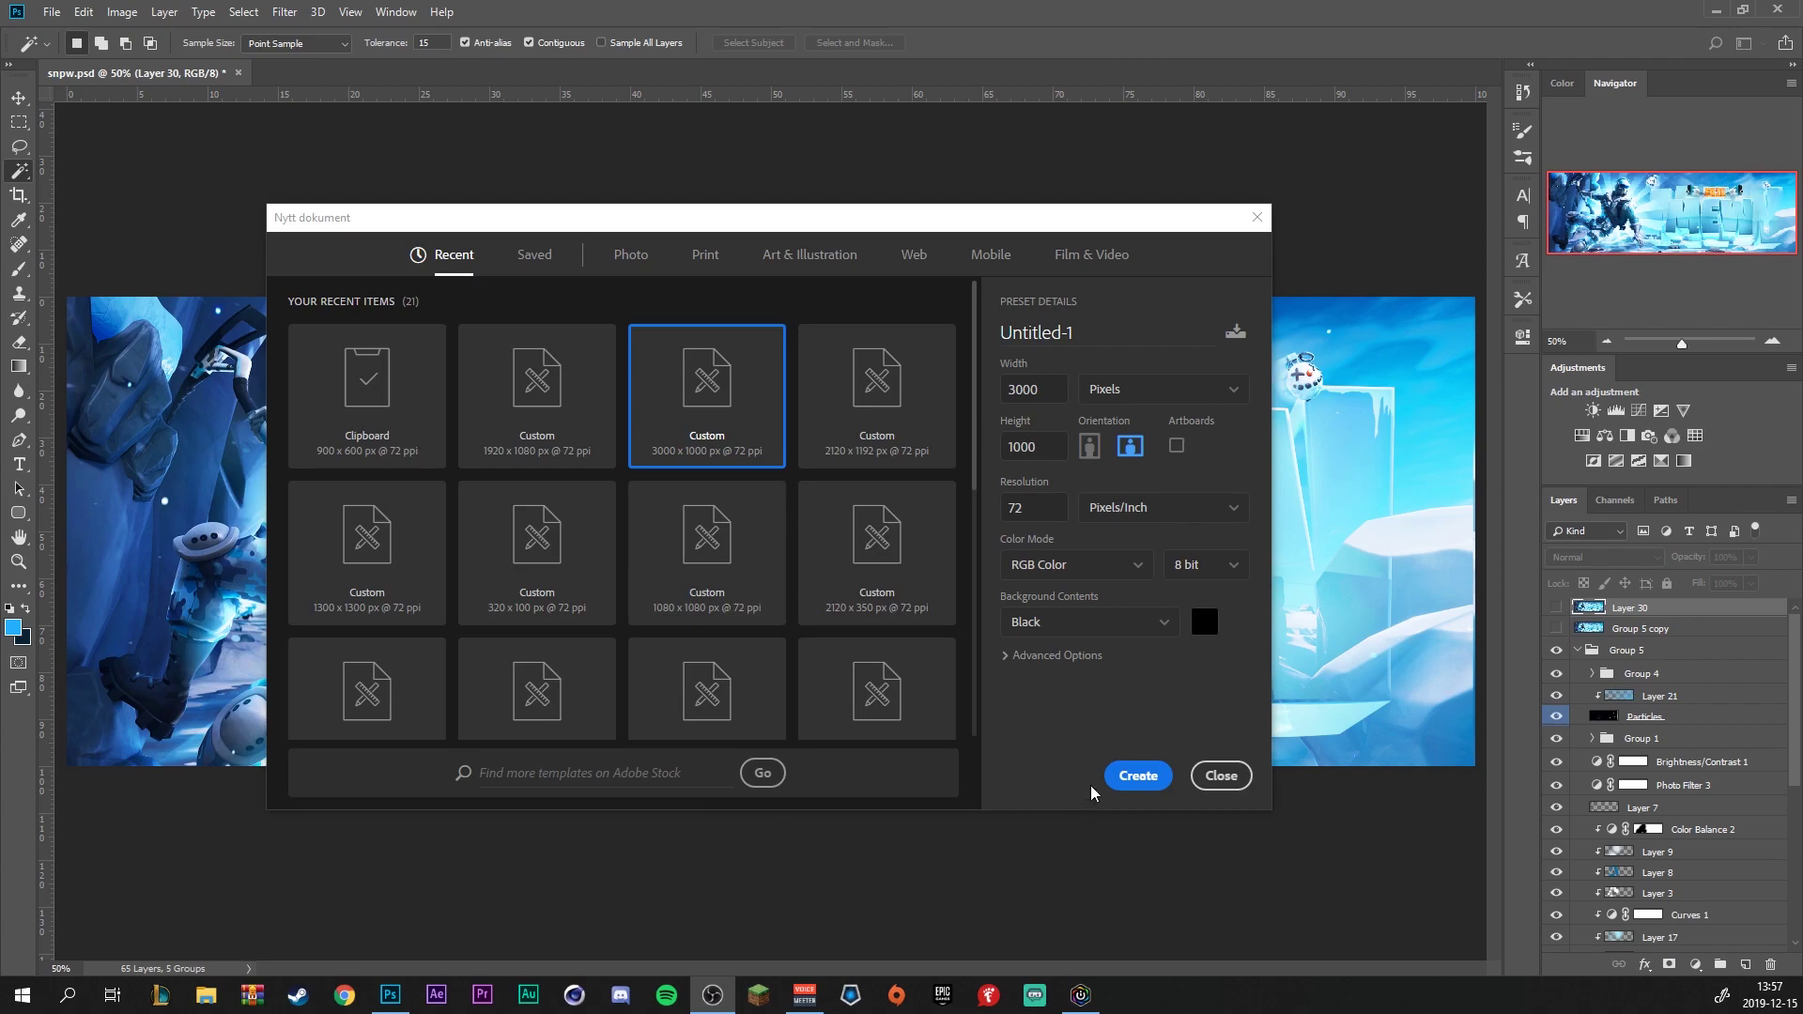
pyautogui.click(1134, 776)
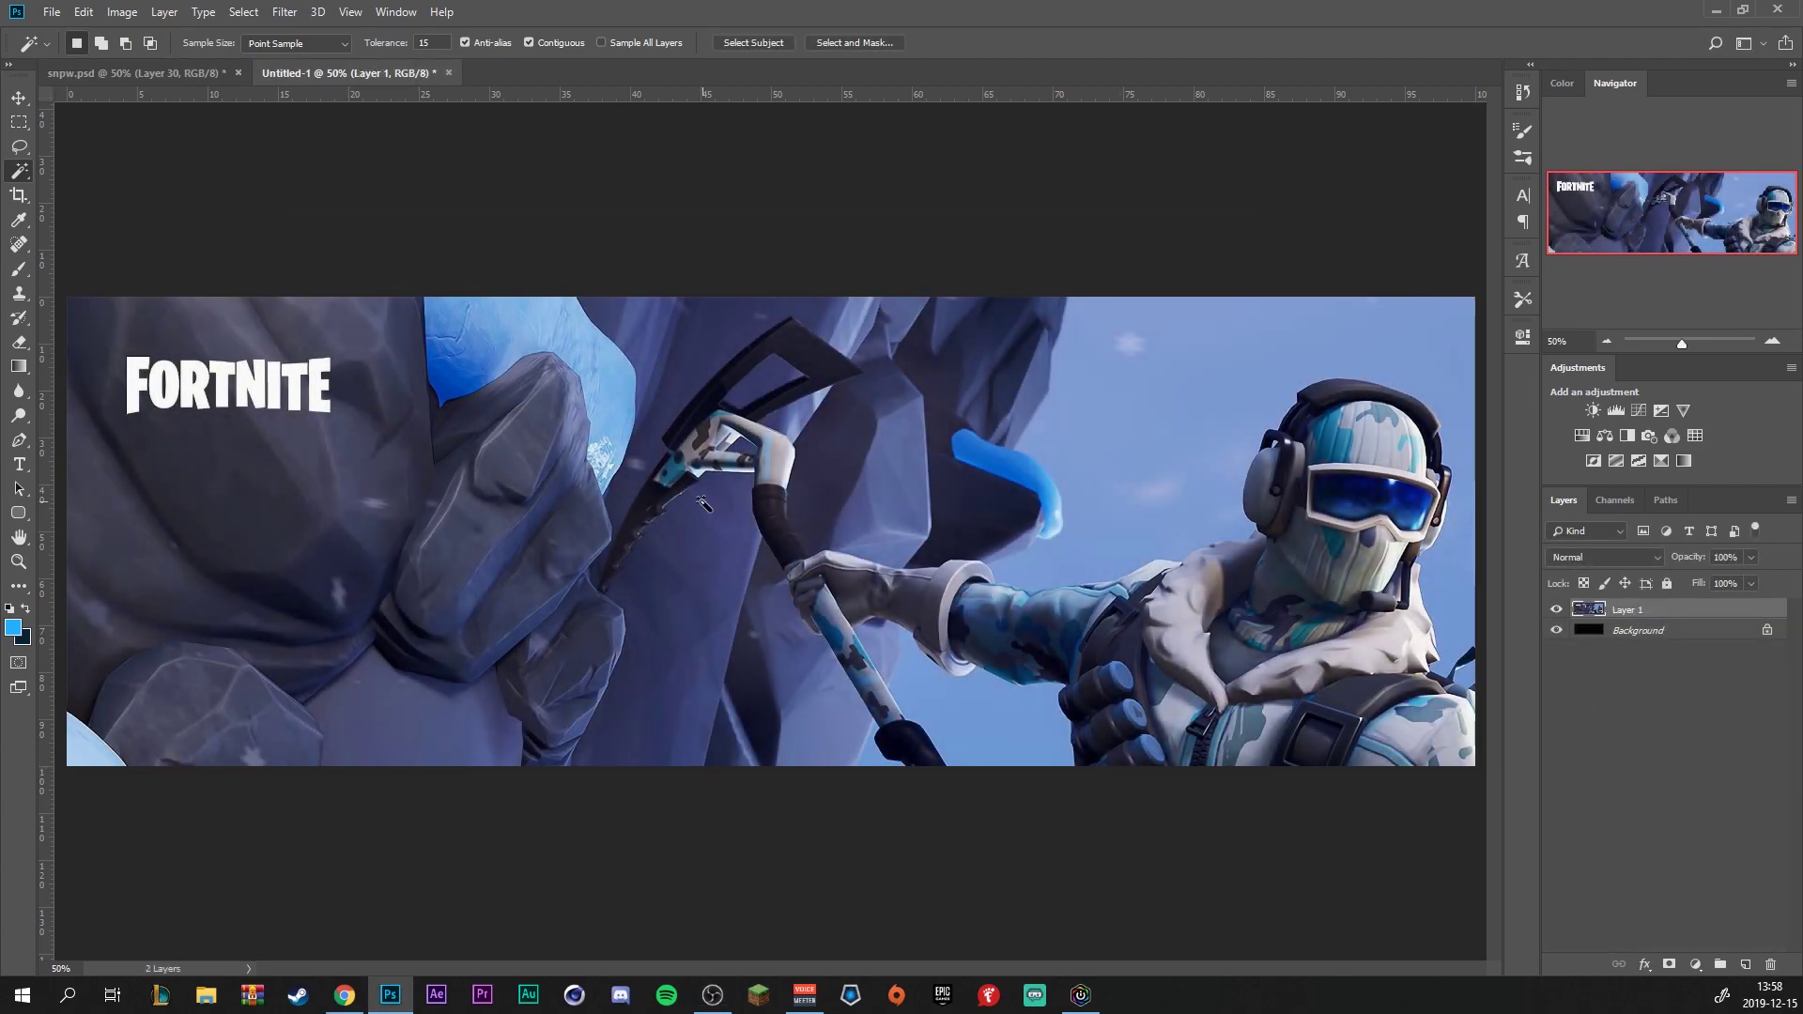
# Scale down the climbing Fortnite character image and position it over the left half of the canvas
pyautogui.moveTo(1192, 662); pyautogui.dragTo(498, 322)
pyautogui.hotkey('ctrl', 't')
pyautogui.scroll(-5, 887, 411)
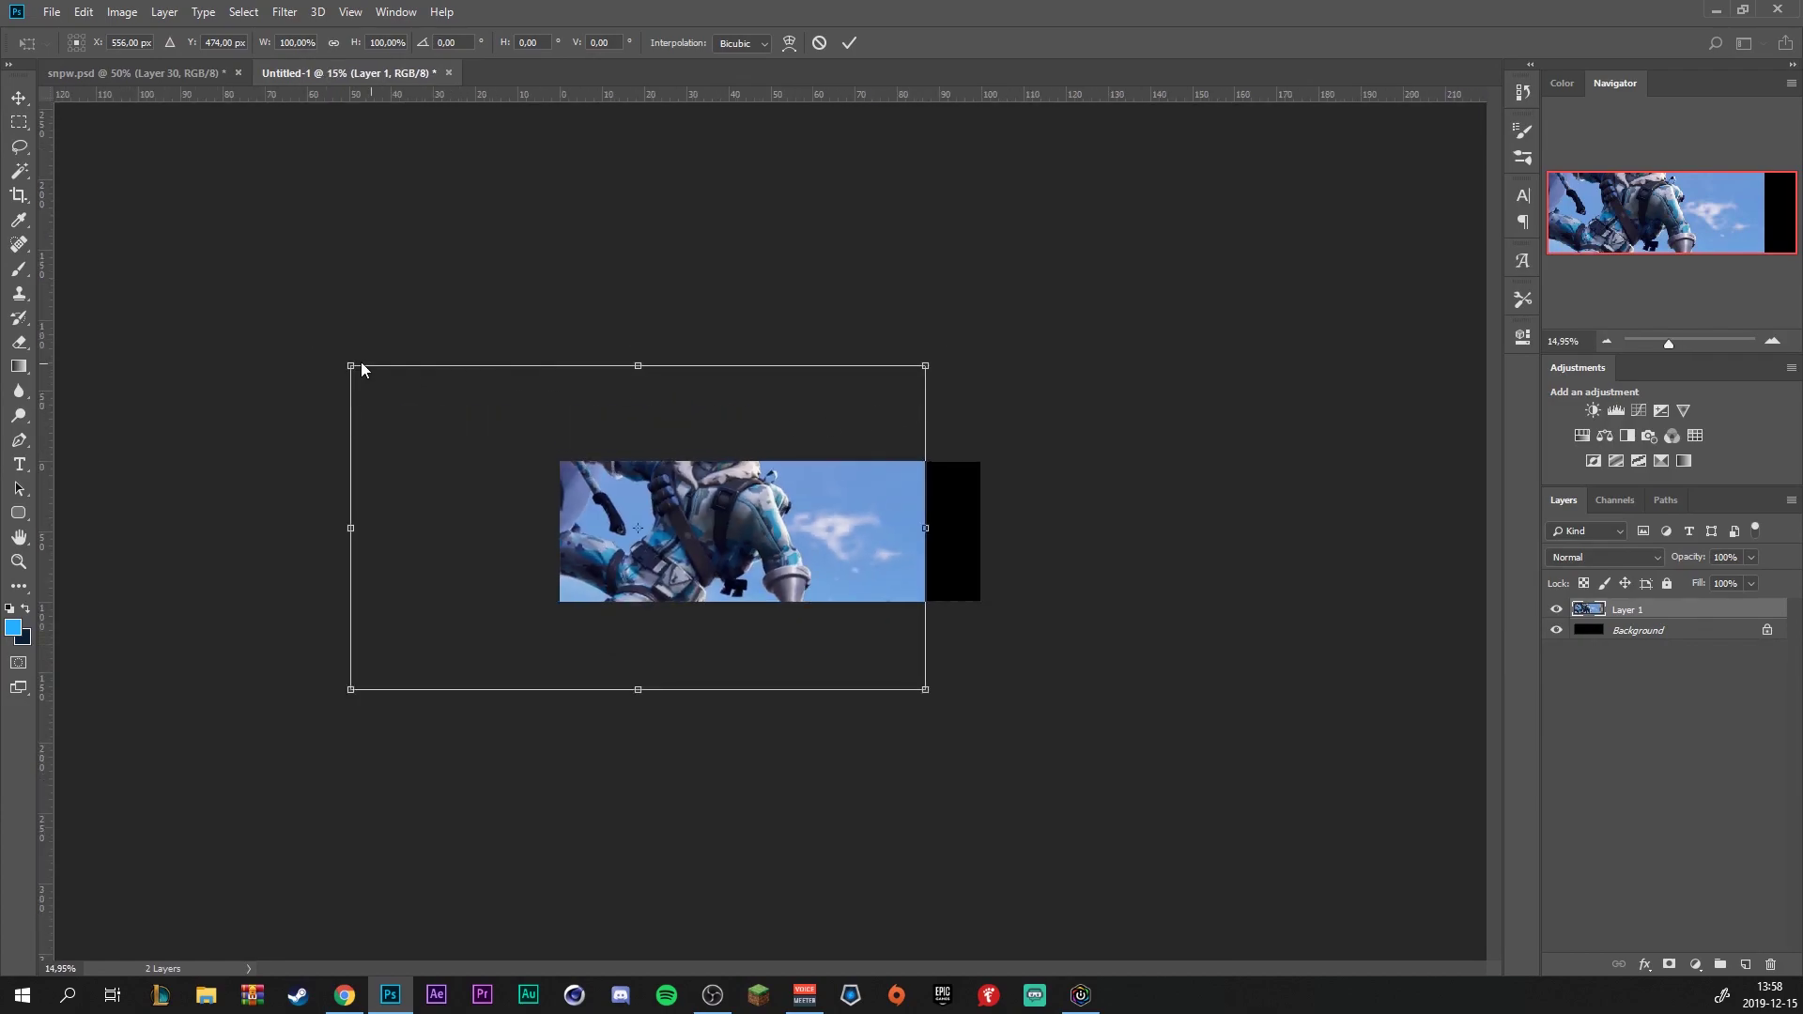
pyautogui.moveTo(361, 369); pyautogui.dragTo(572, 488)
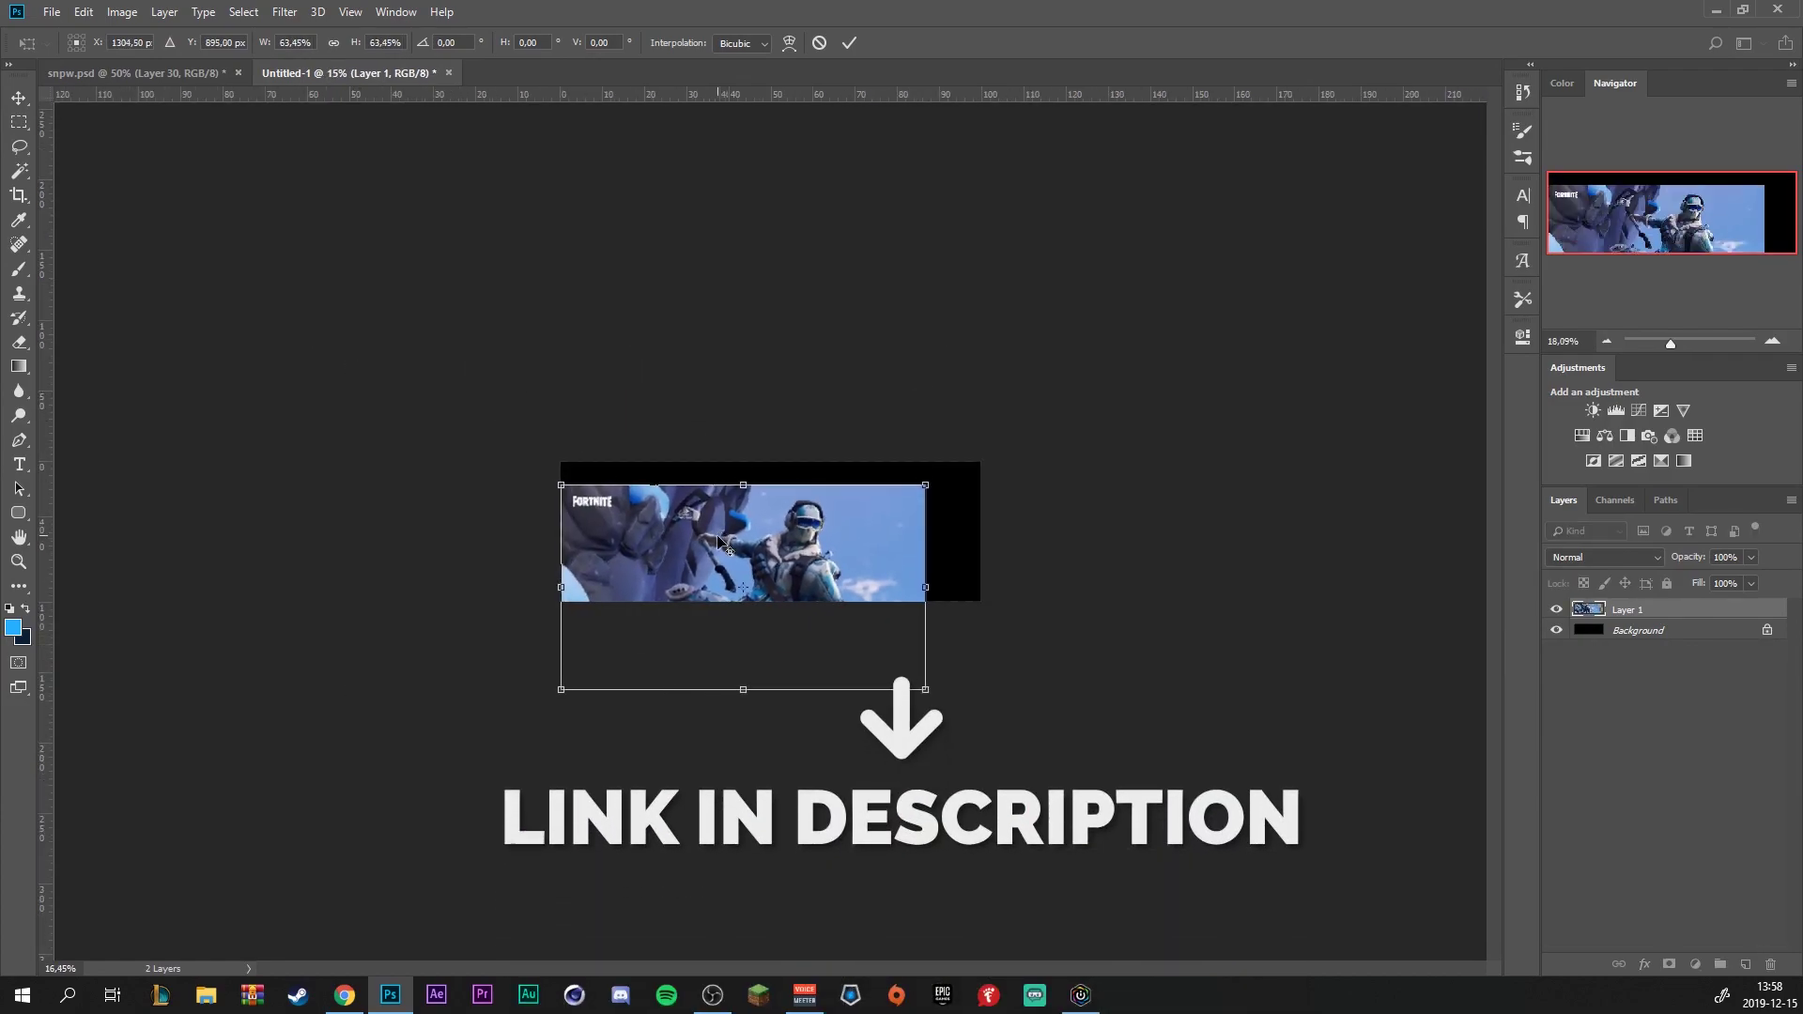
pyautogui.scroll(5, 720, 542)
pyautogui.moveTo(798, 577); pyautogui.dragTo(712, 394)
pyautogui.moveTo(1050, 766); pyautogui.dragTo(707, 566)
pyautogui.moveTo(635, 477); pyautogui.dragTo(693, 606)
pyautogui.click(848, 46)
# Draw a closed four-point Pen path with one curved side in the sky beside the character's head
pyautogui.scroll(6, 629, 620)
pyautogui.scroll(-5, 469, 567)
pyautogui.scroll(1, 176, 572)
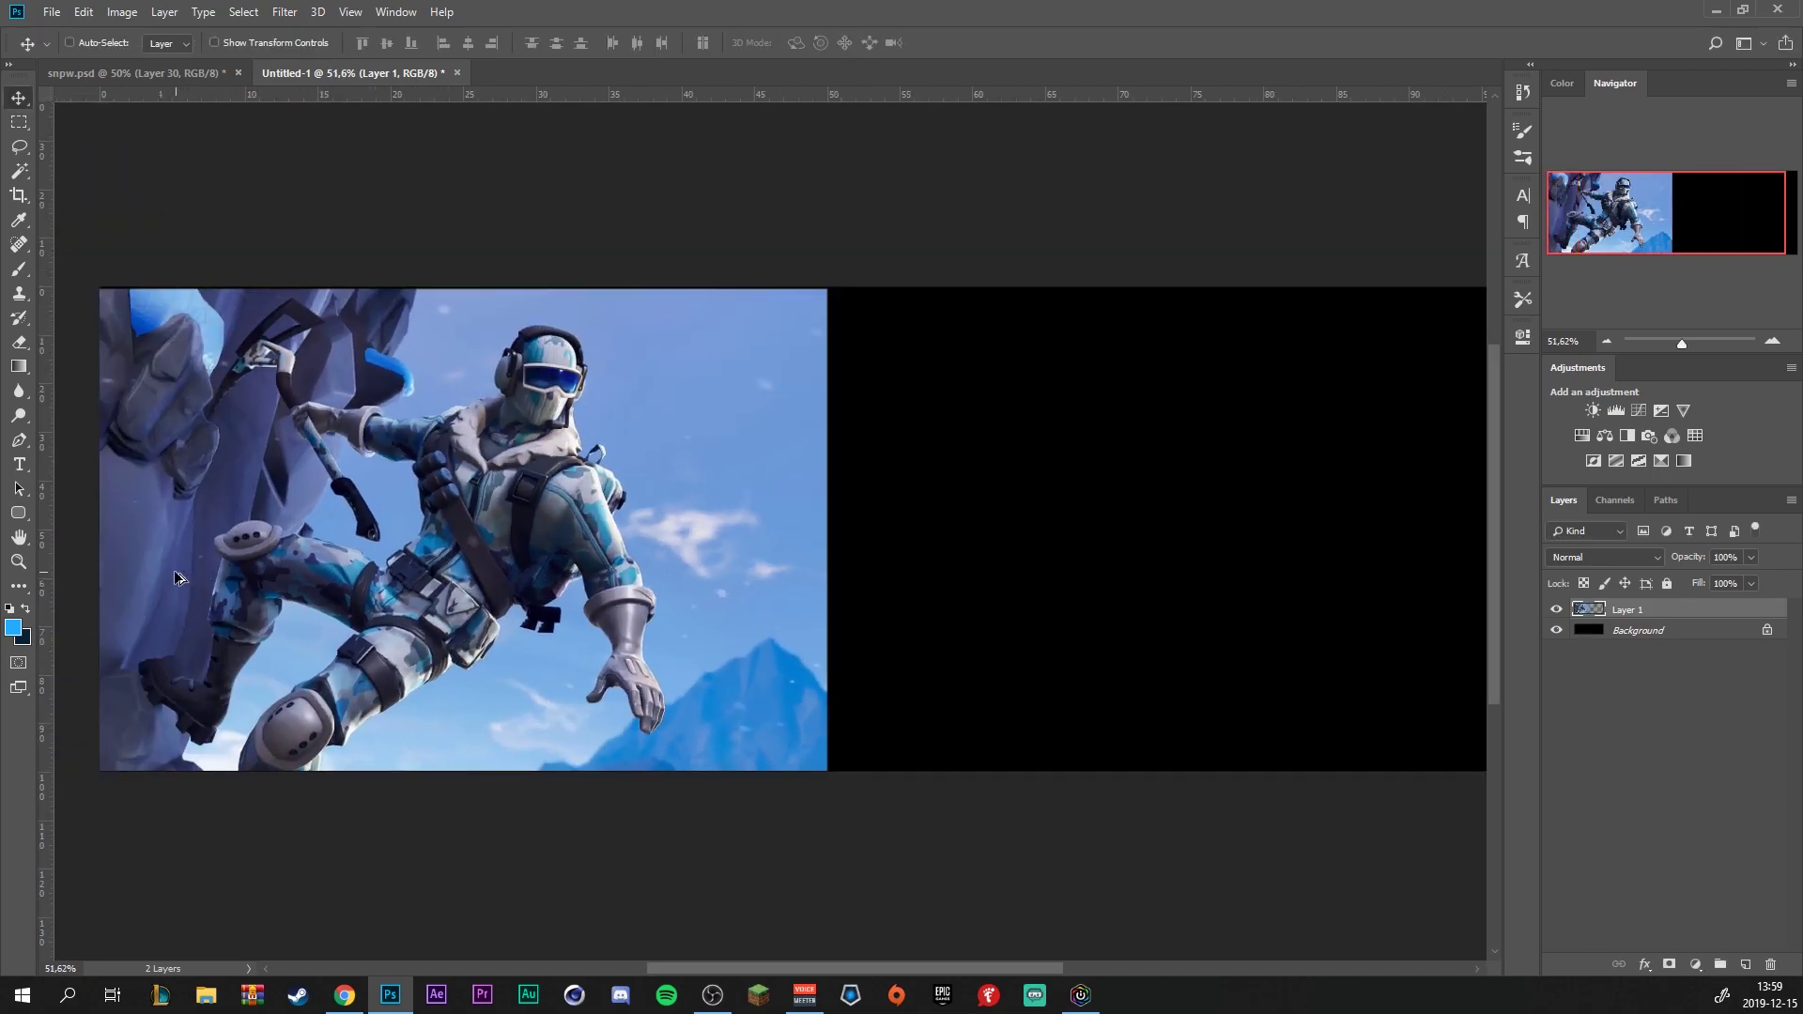
pyautogui.scroll(2, 180, 579)
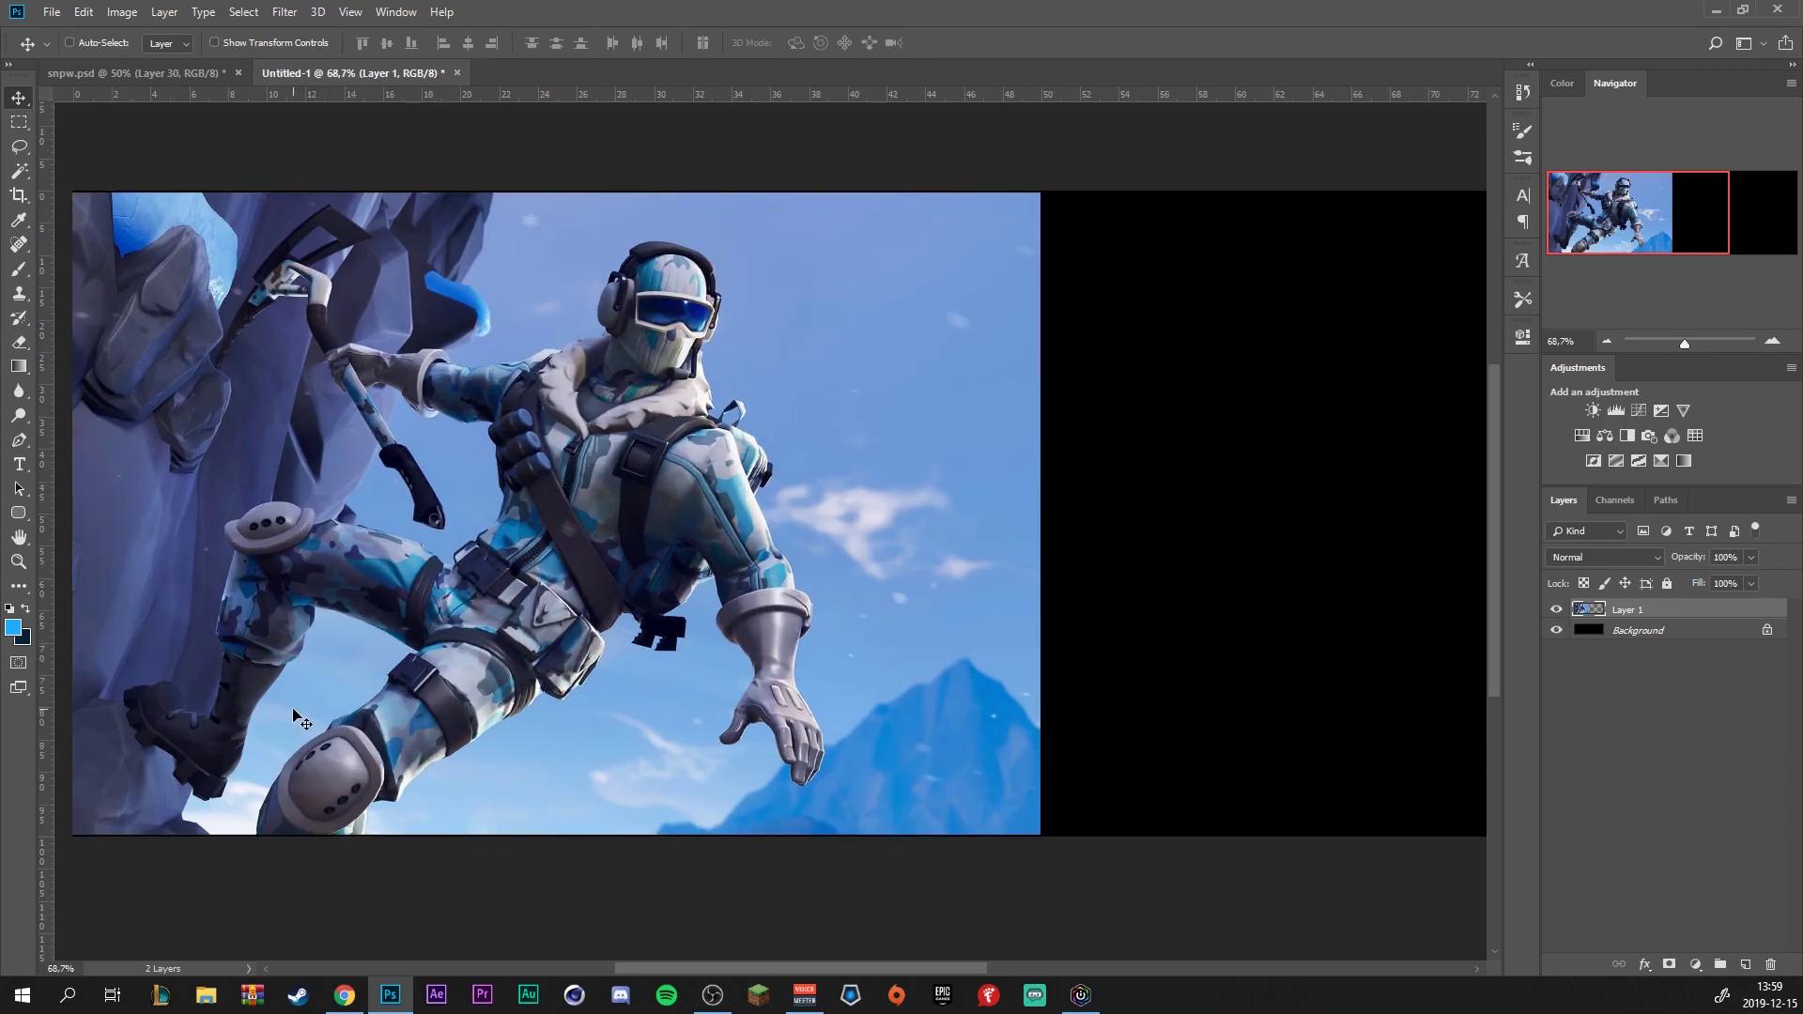
pyautogui.click(20, 441)
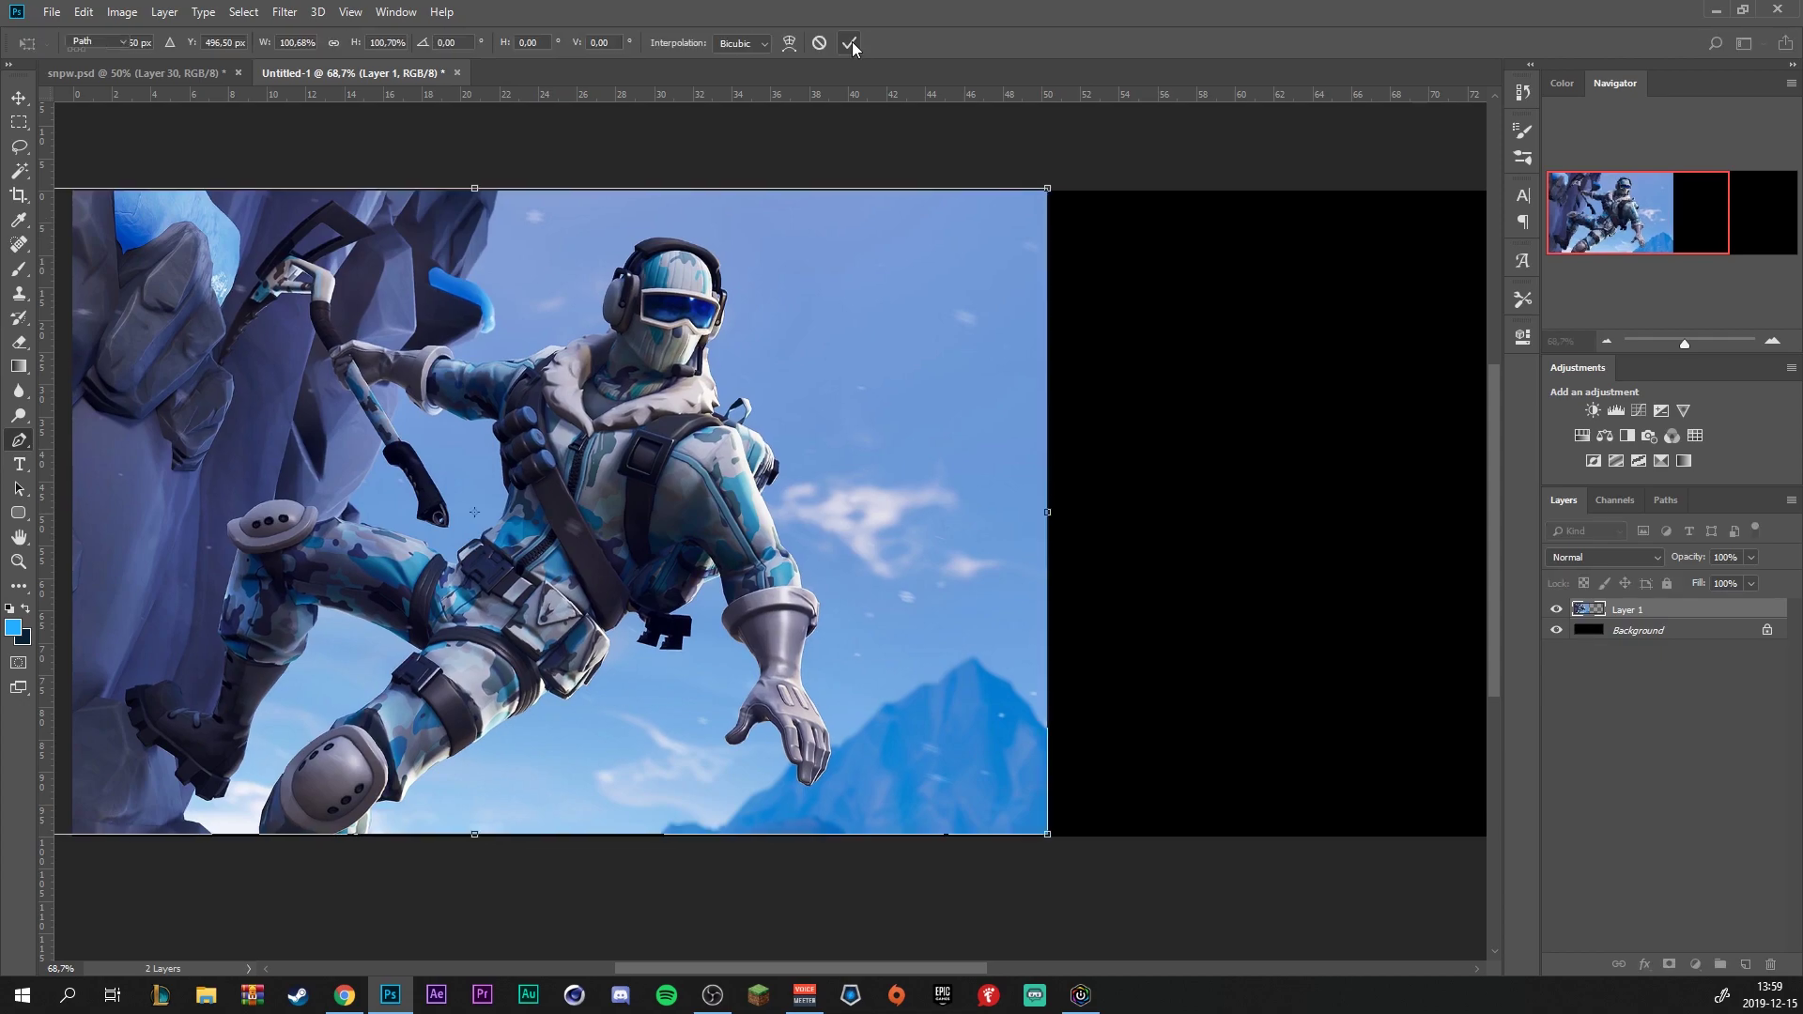
pyautogui.click(850, 44)
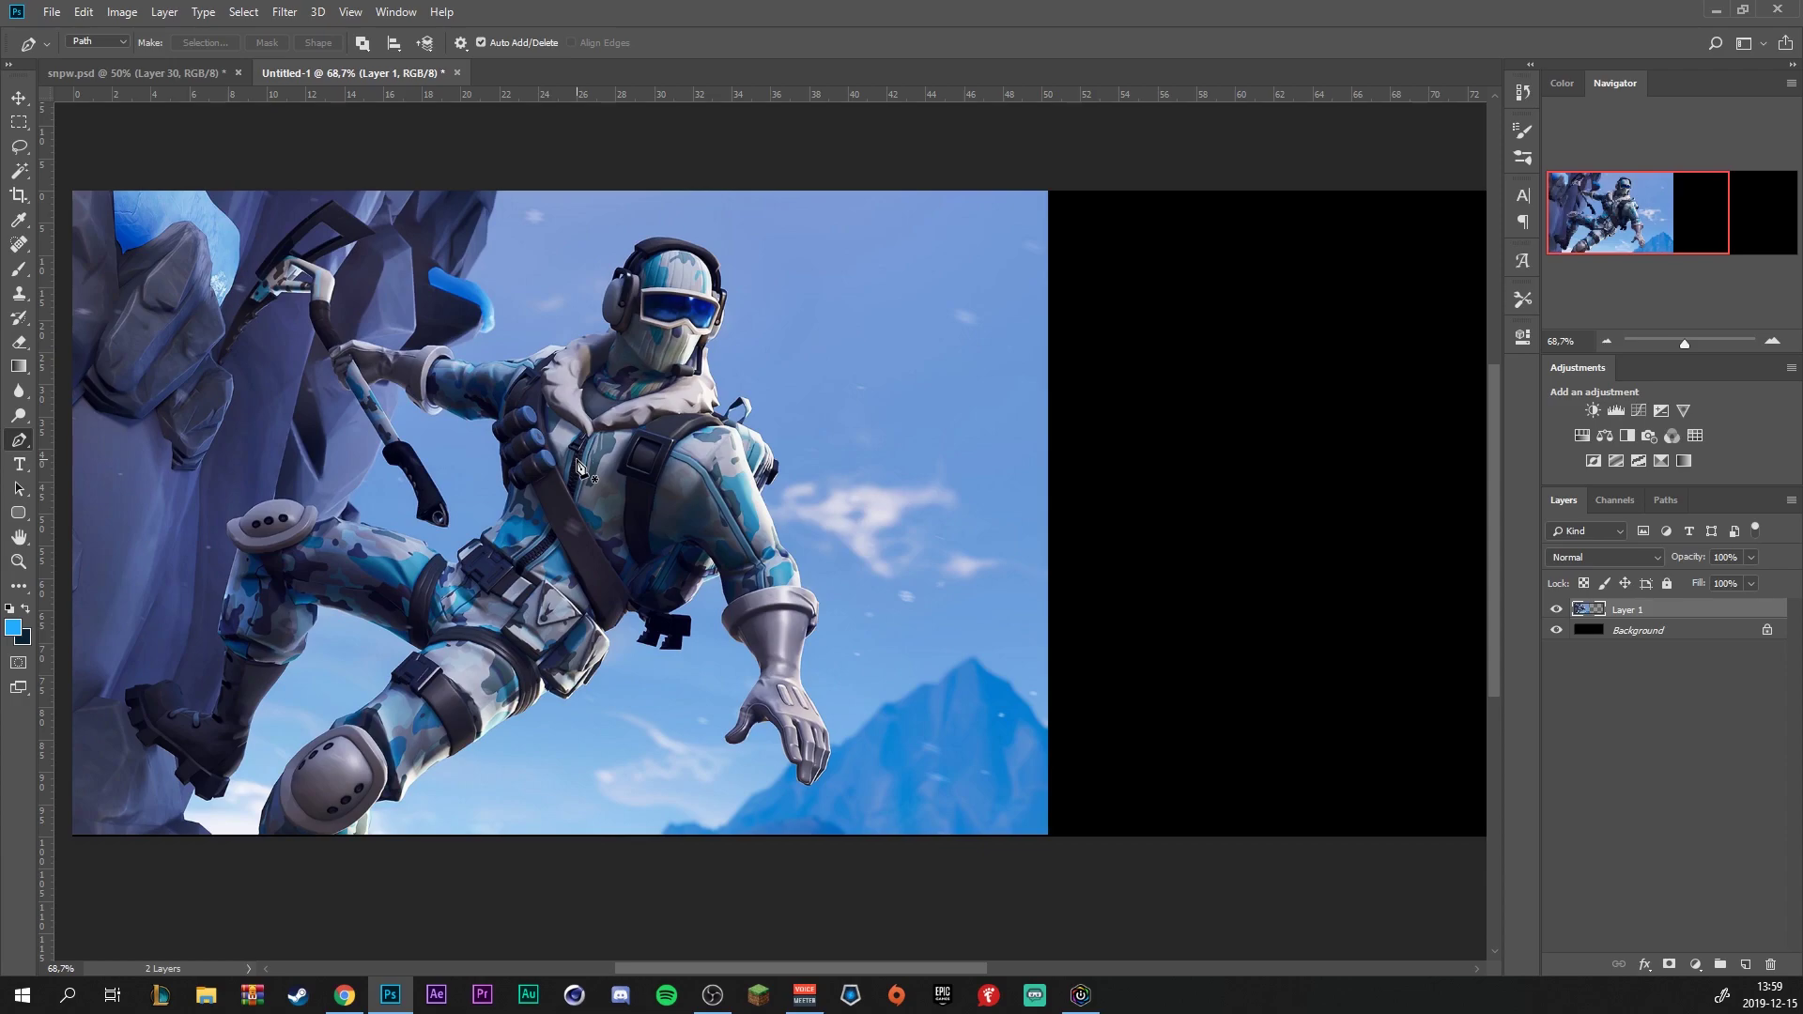
pyautogui.click(783, 335)
pyautogui.click(790, 252)
pyautogui.click(978, 257)
pyautogui.click(929, 403)
pyautogui.moveTo(784, 338); pyautogui.dragTo(667, 312)
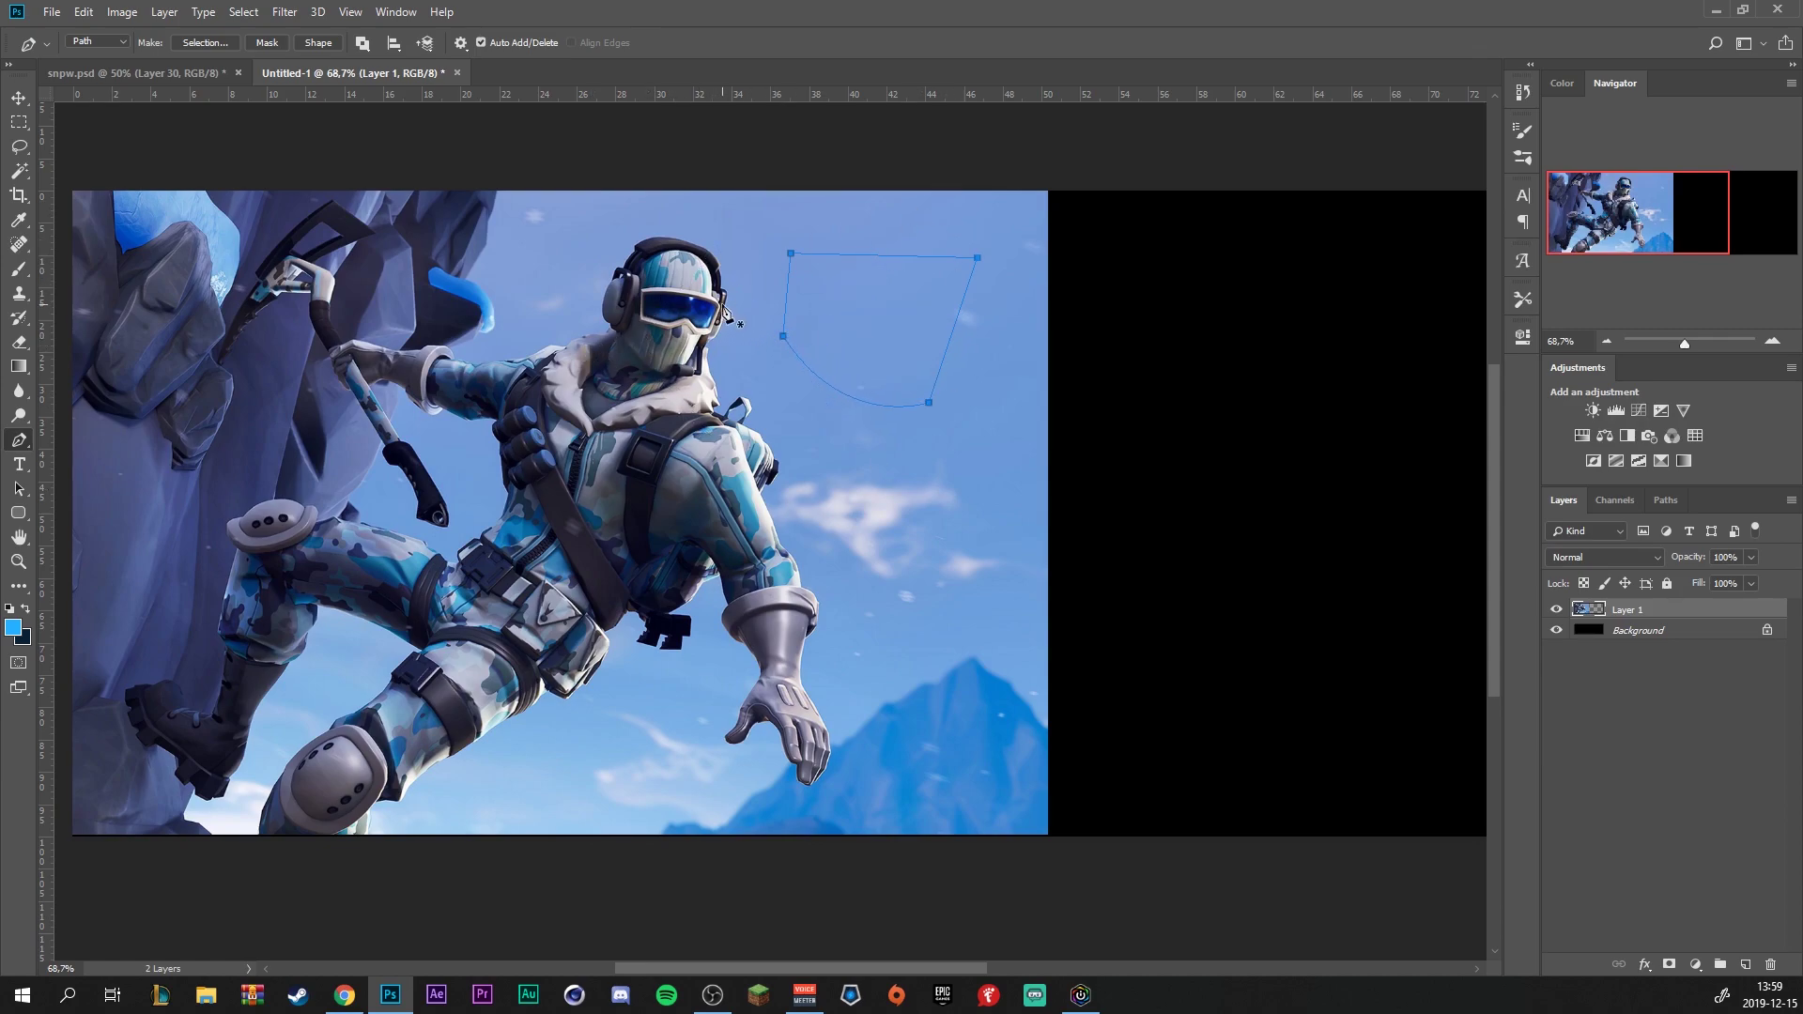
# Try cutting the path's area out of the image through a selection with 0 px feather, and undo the cut
pyautogui.rightClick(841, 326)
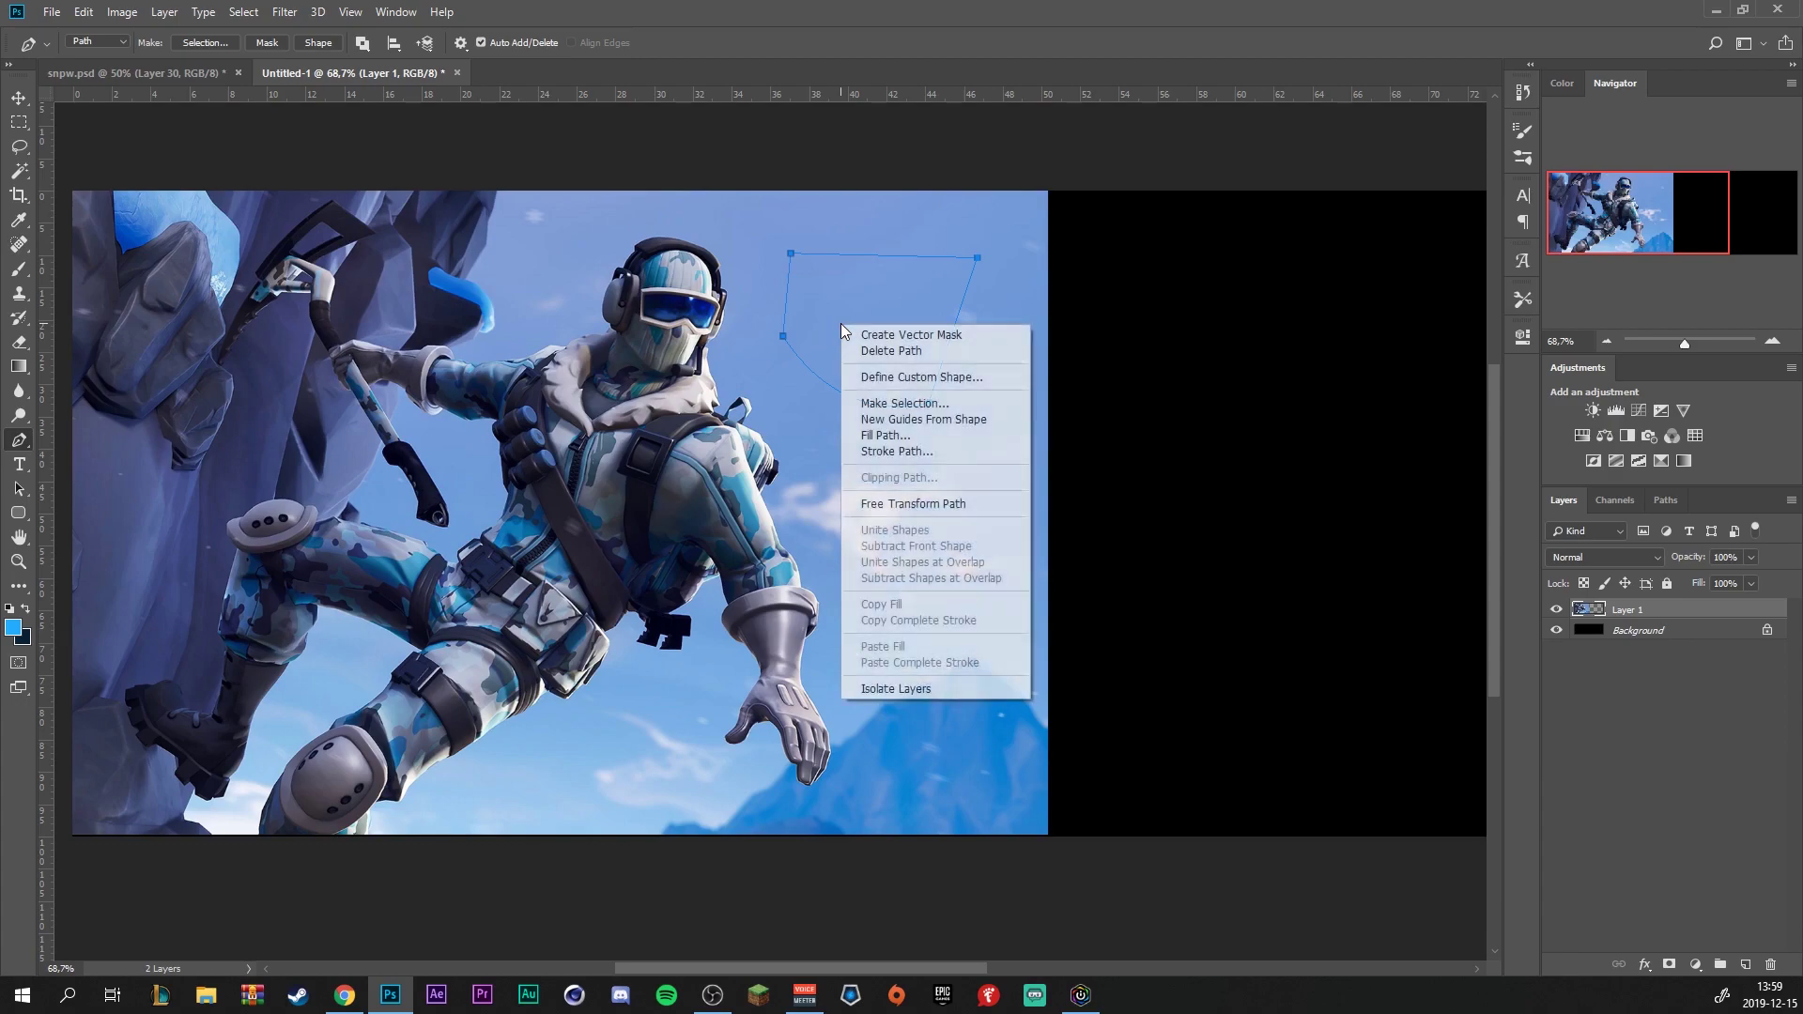
pyautogui.click(905, 404)
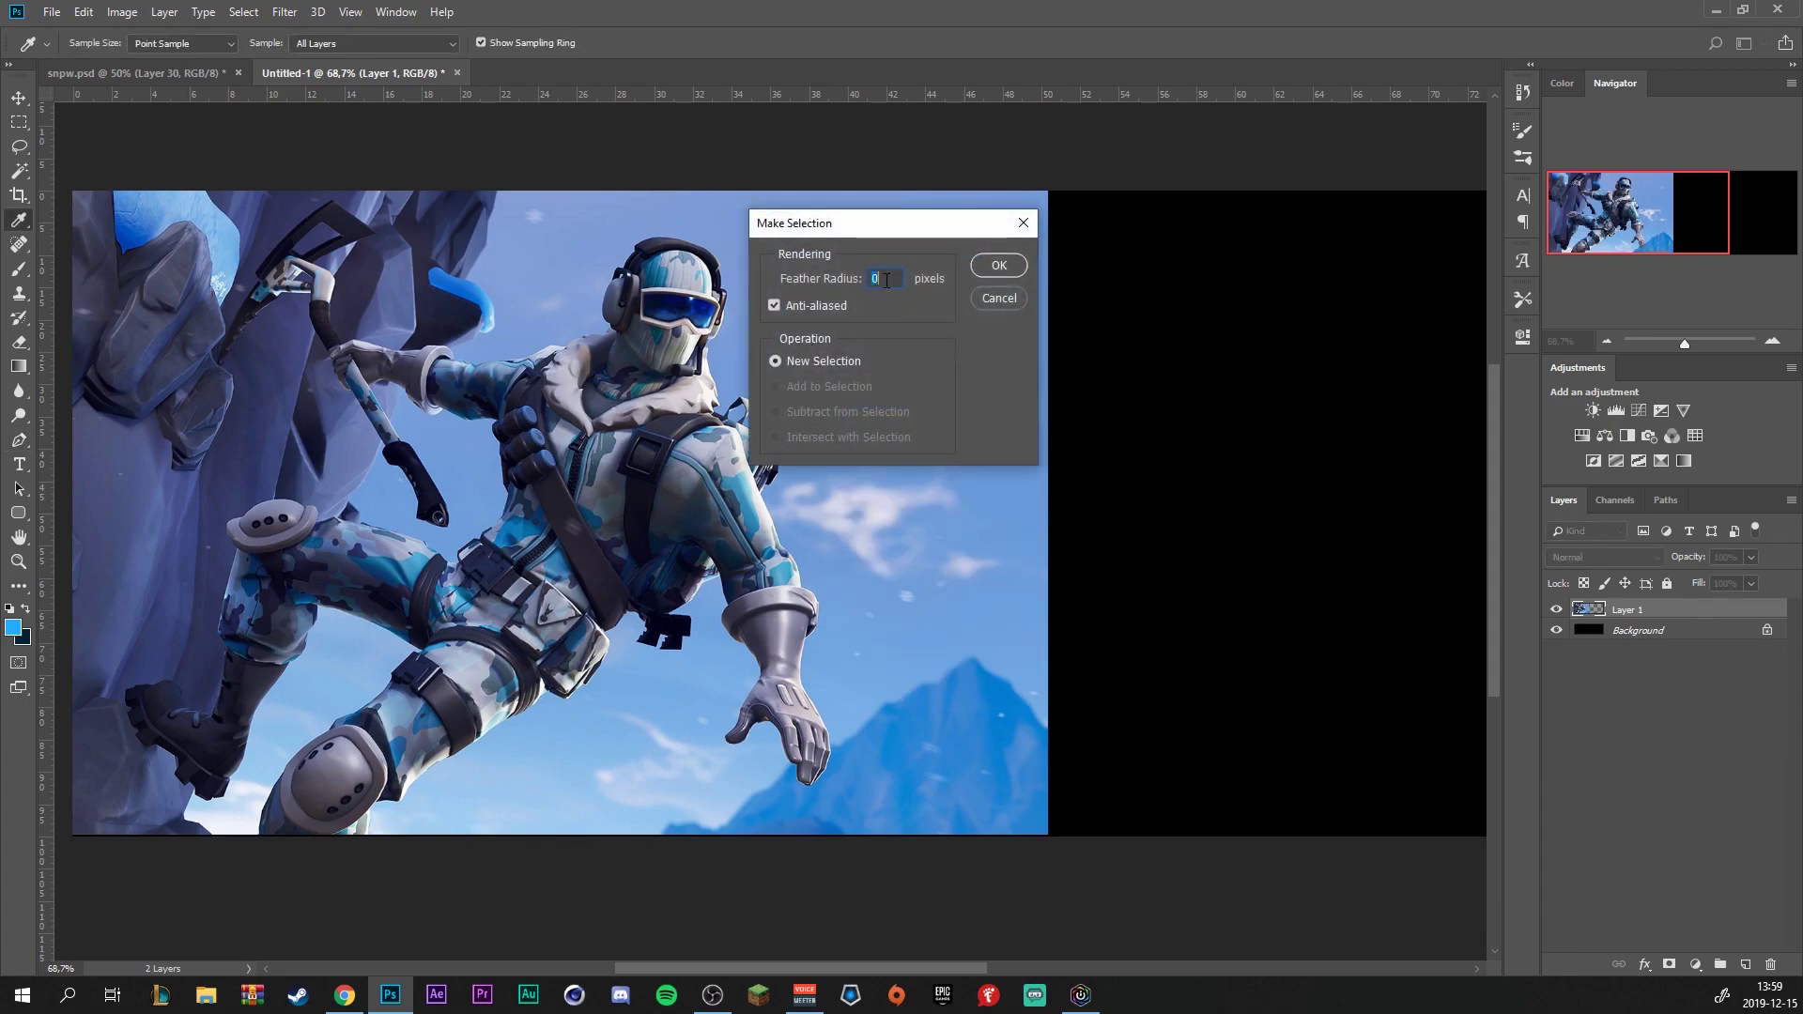
pyautogui.click(1001, 266)
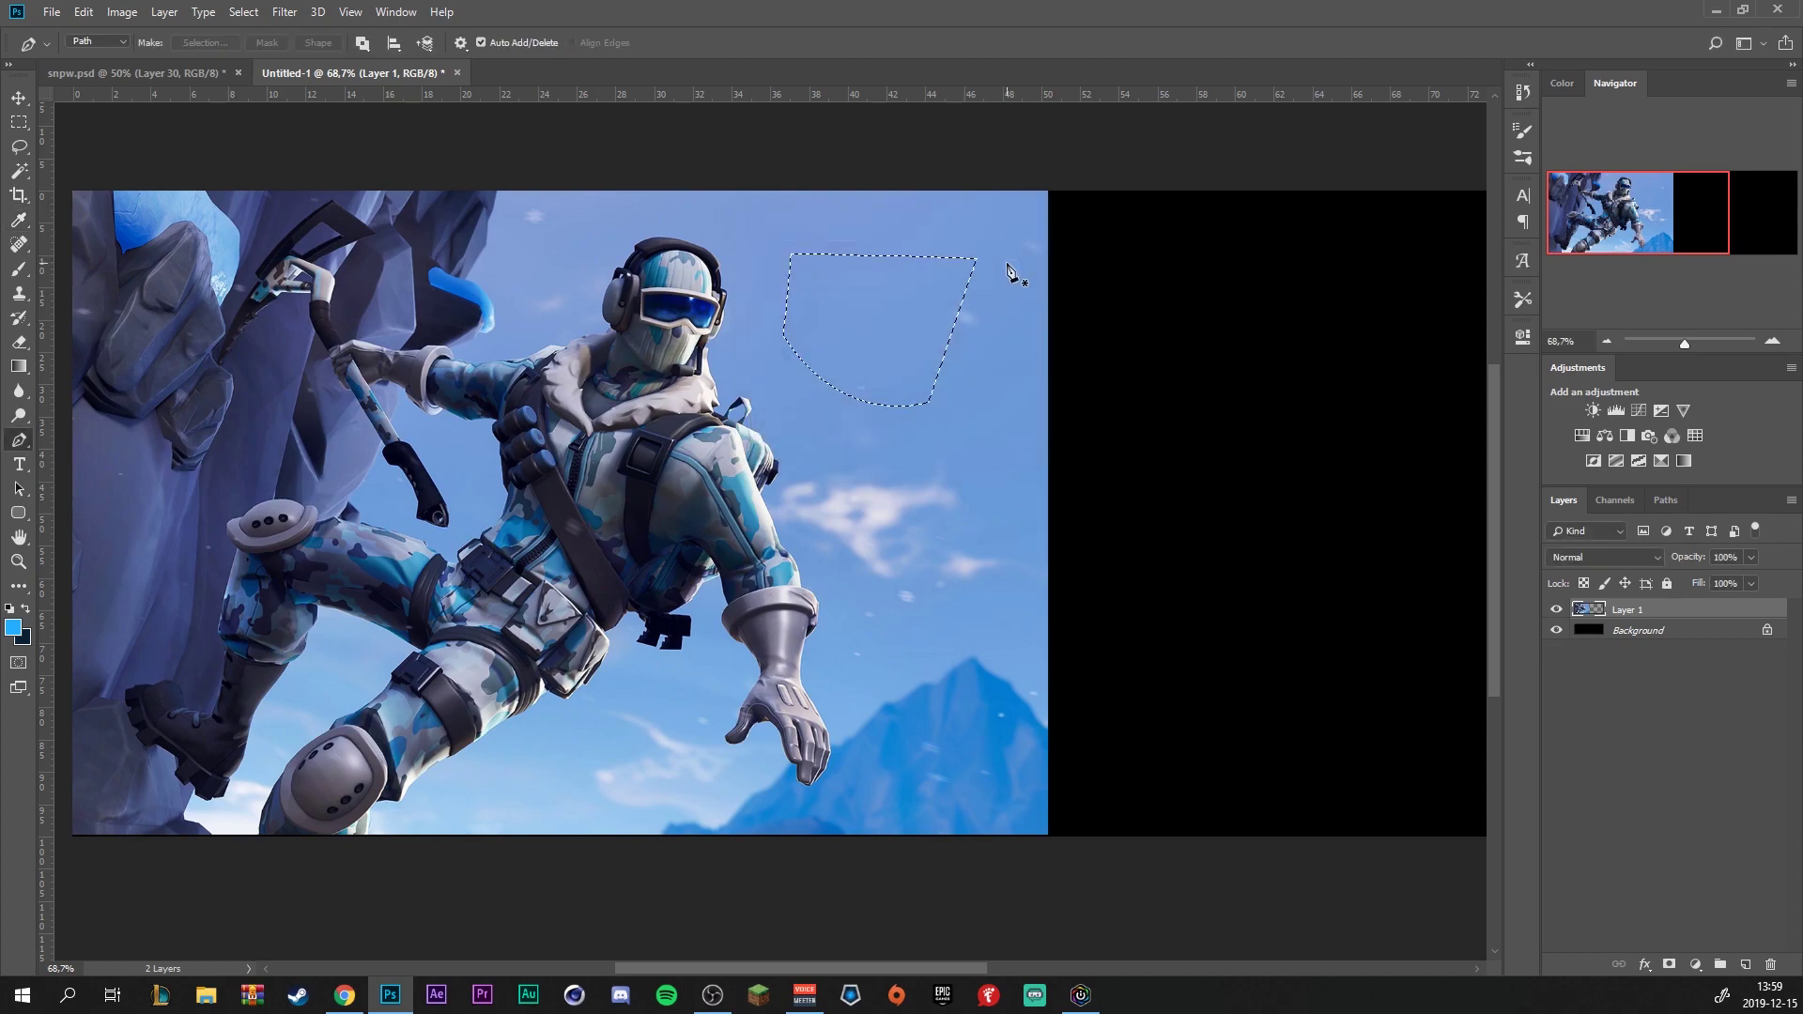
pyautogui.press('Delete')
pyautogui.hotkey('ctrl', 'd')
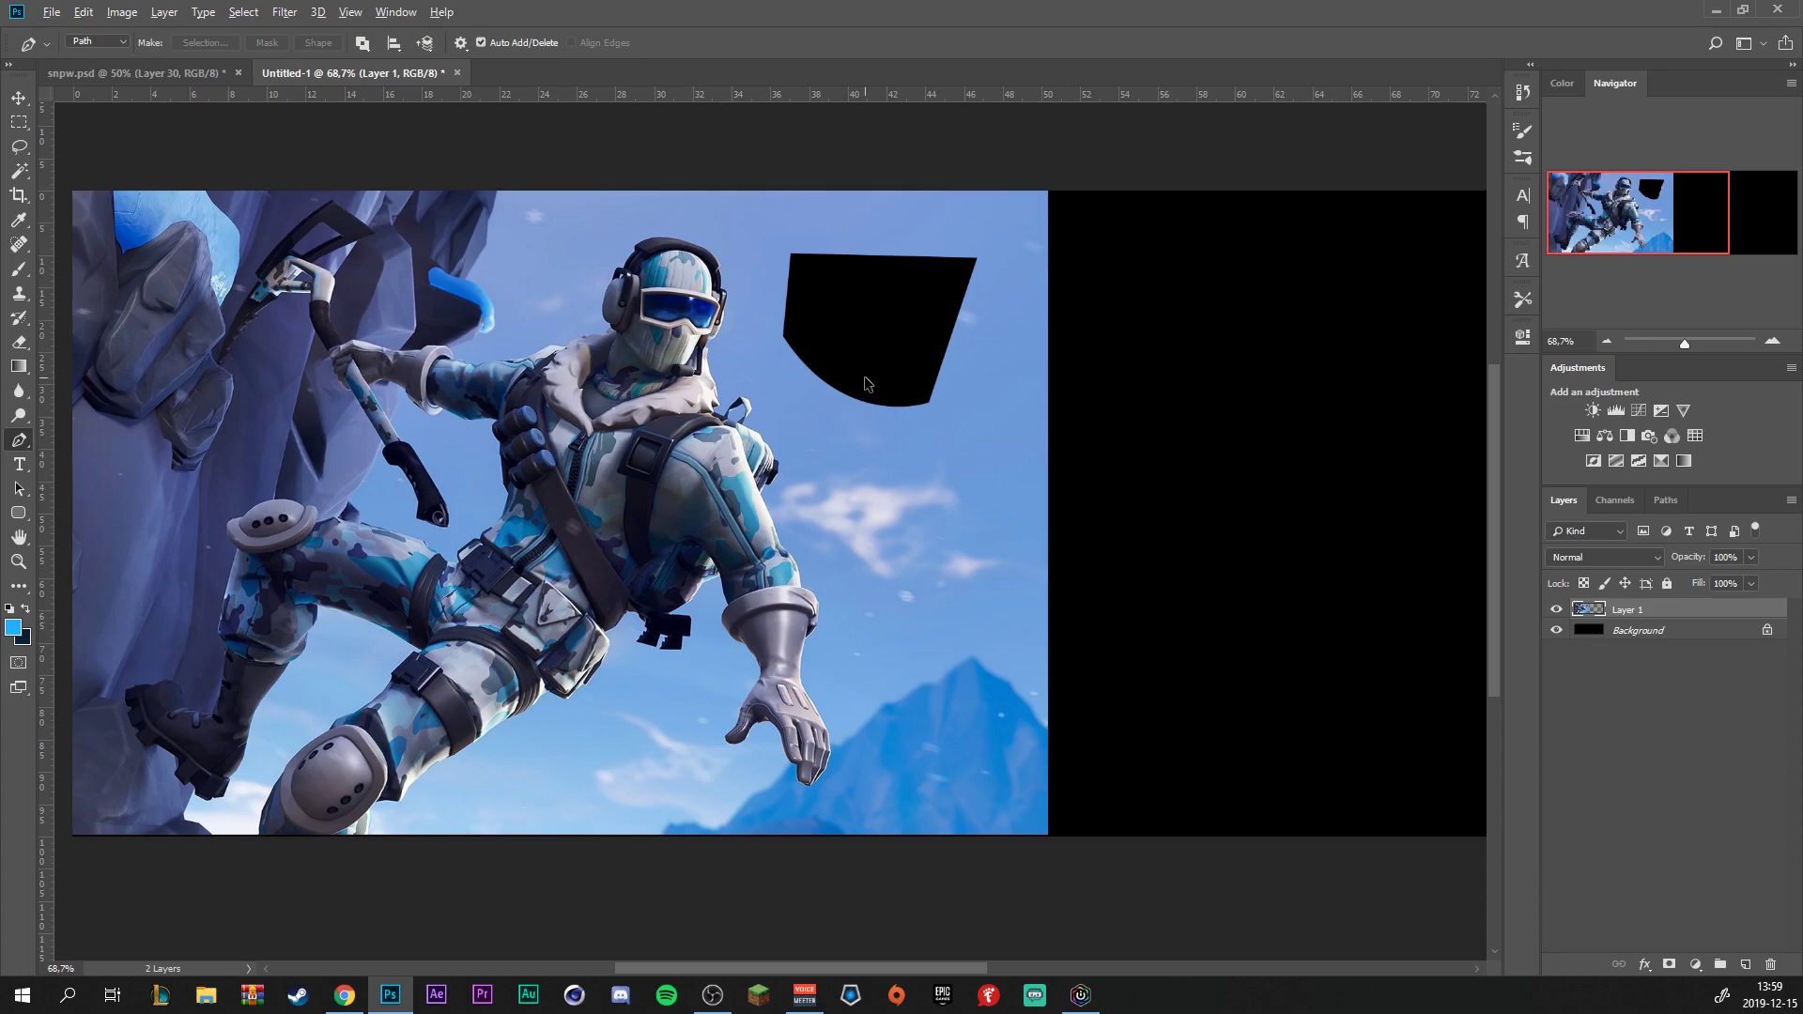
pyautogui.hotkey('ctrl', 'z')
pyautogui.hotkey('ctrl', 'z')
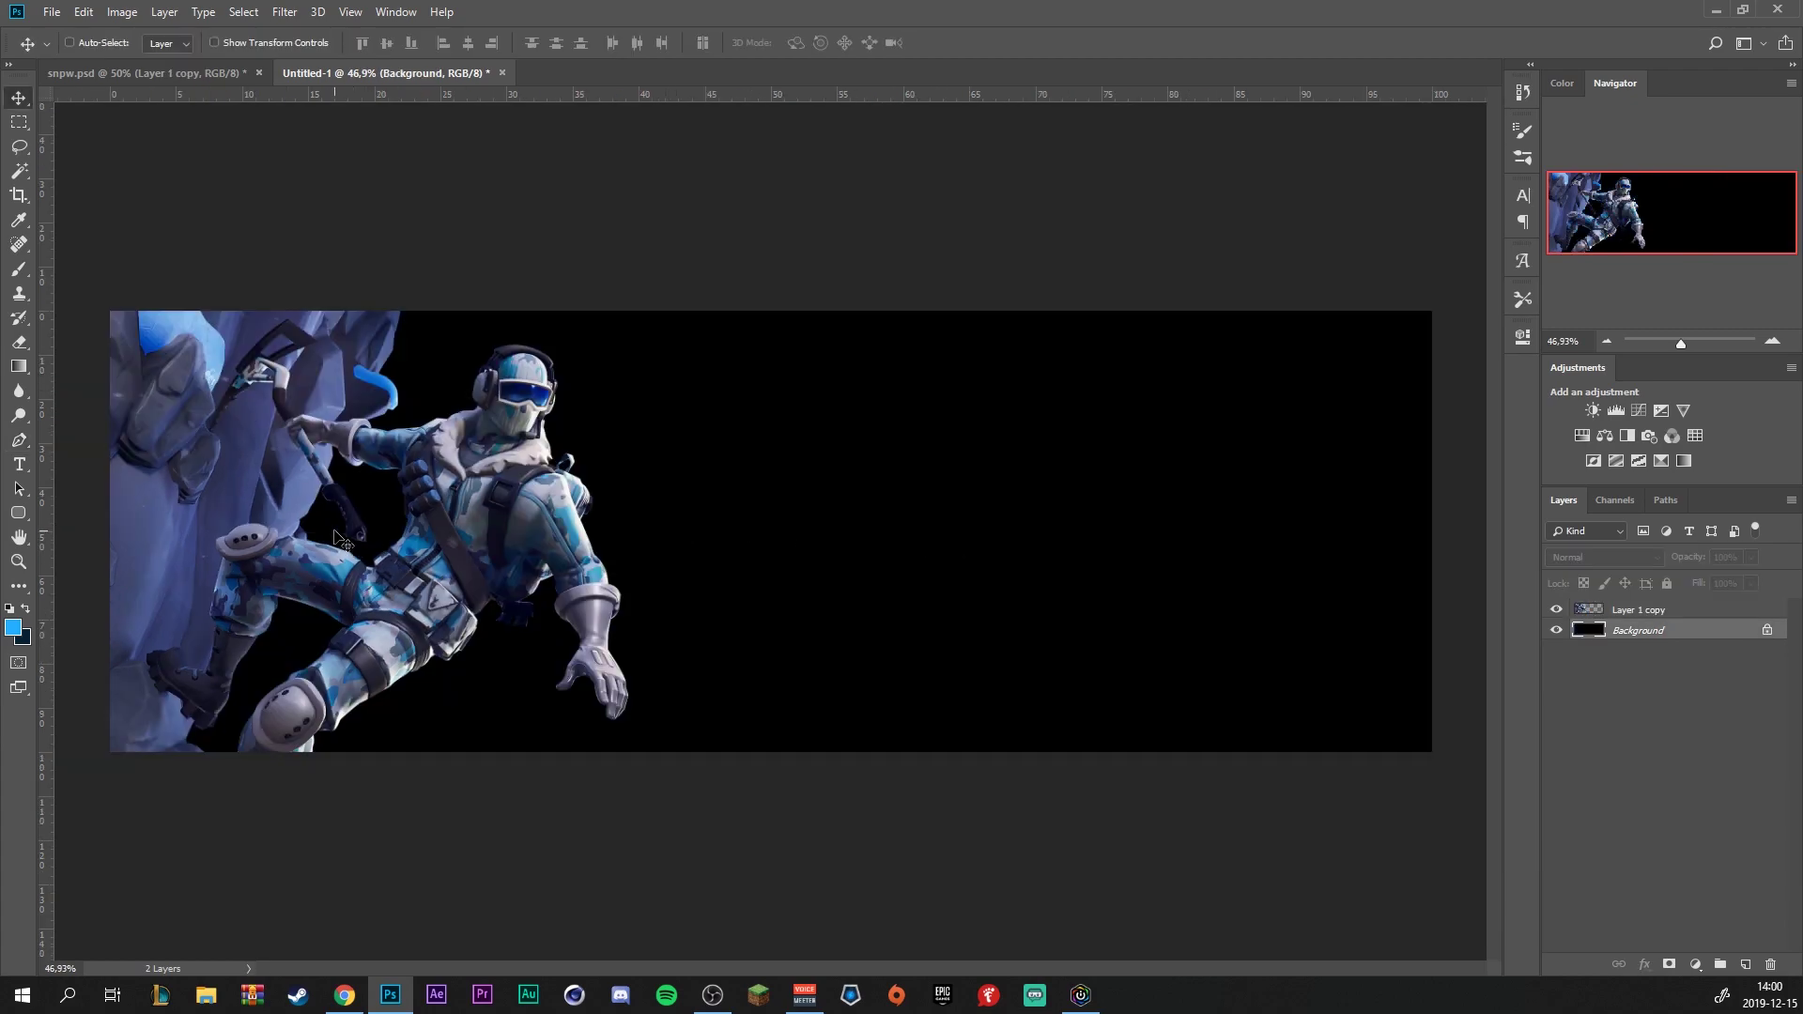
# Open the recent file Visual's 50K Graphics Pack.psd and expand its 4K Fortnite Wallpapers group
pyautogui.click(53, 12)
pyautogui.moveTo(92, 125)
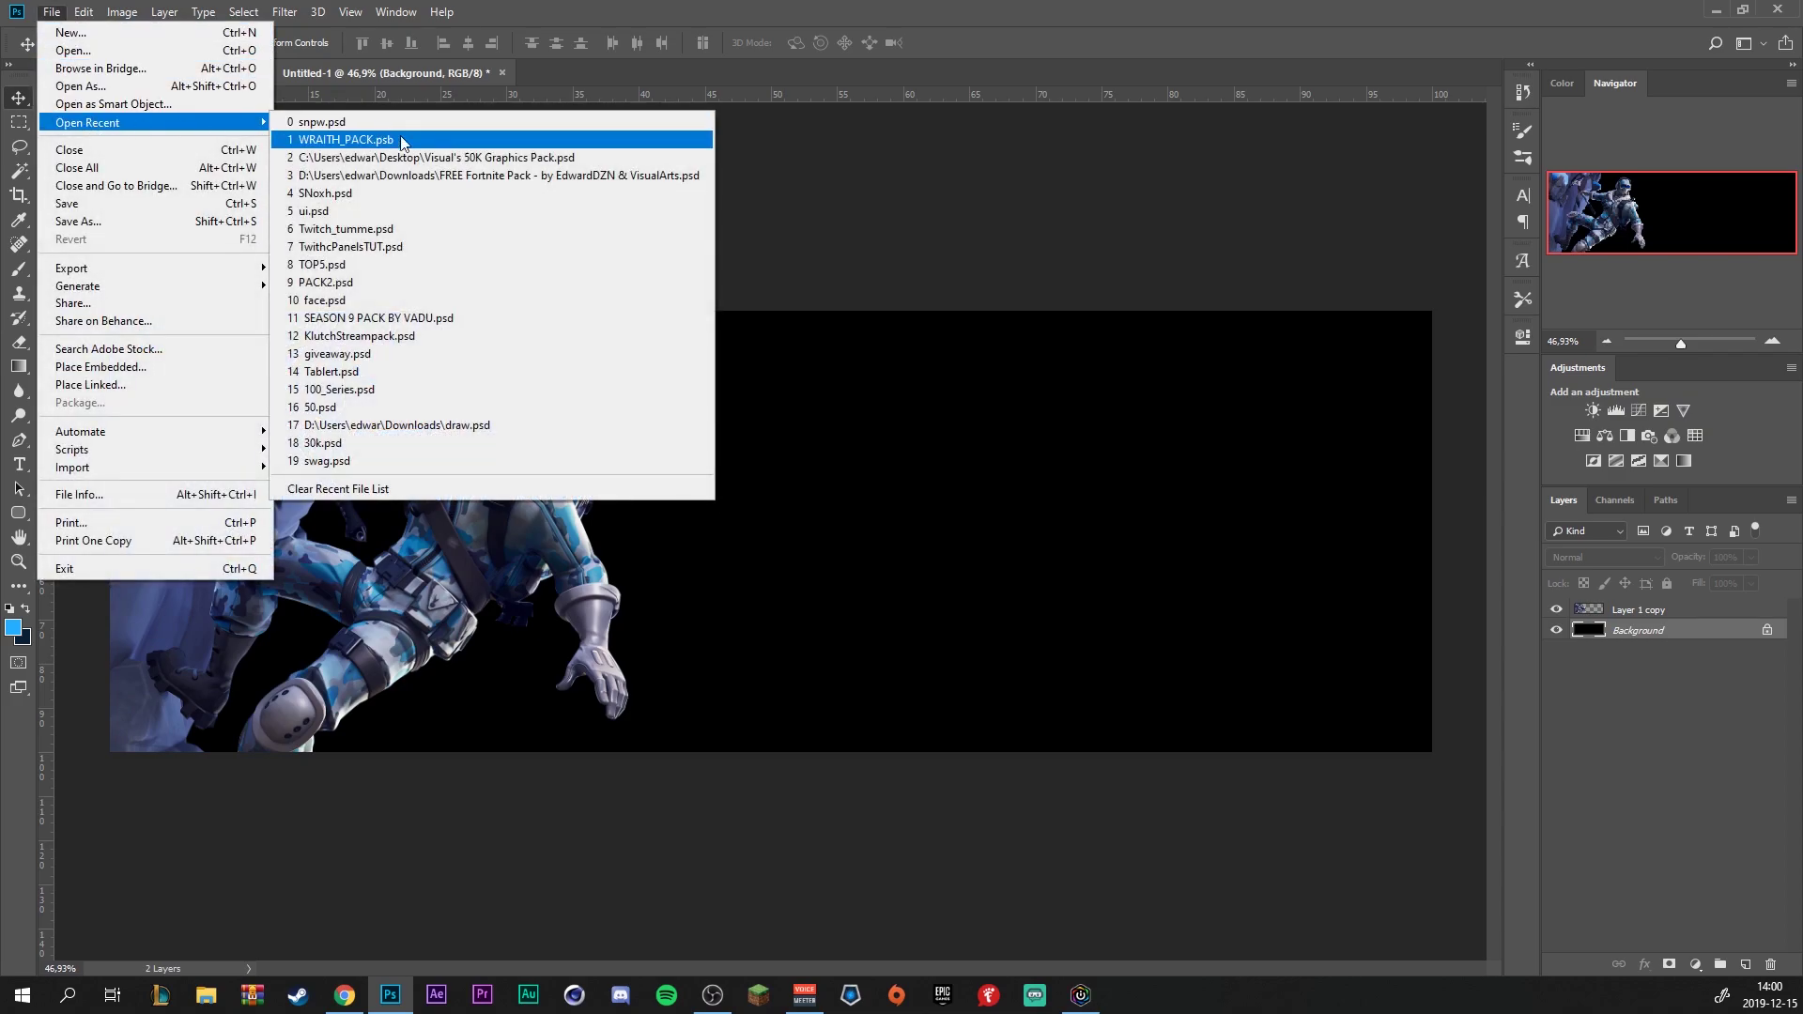
pyautogui.click(465, 175)
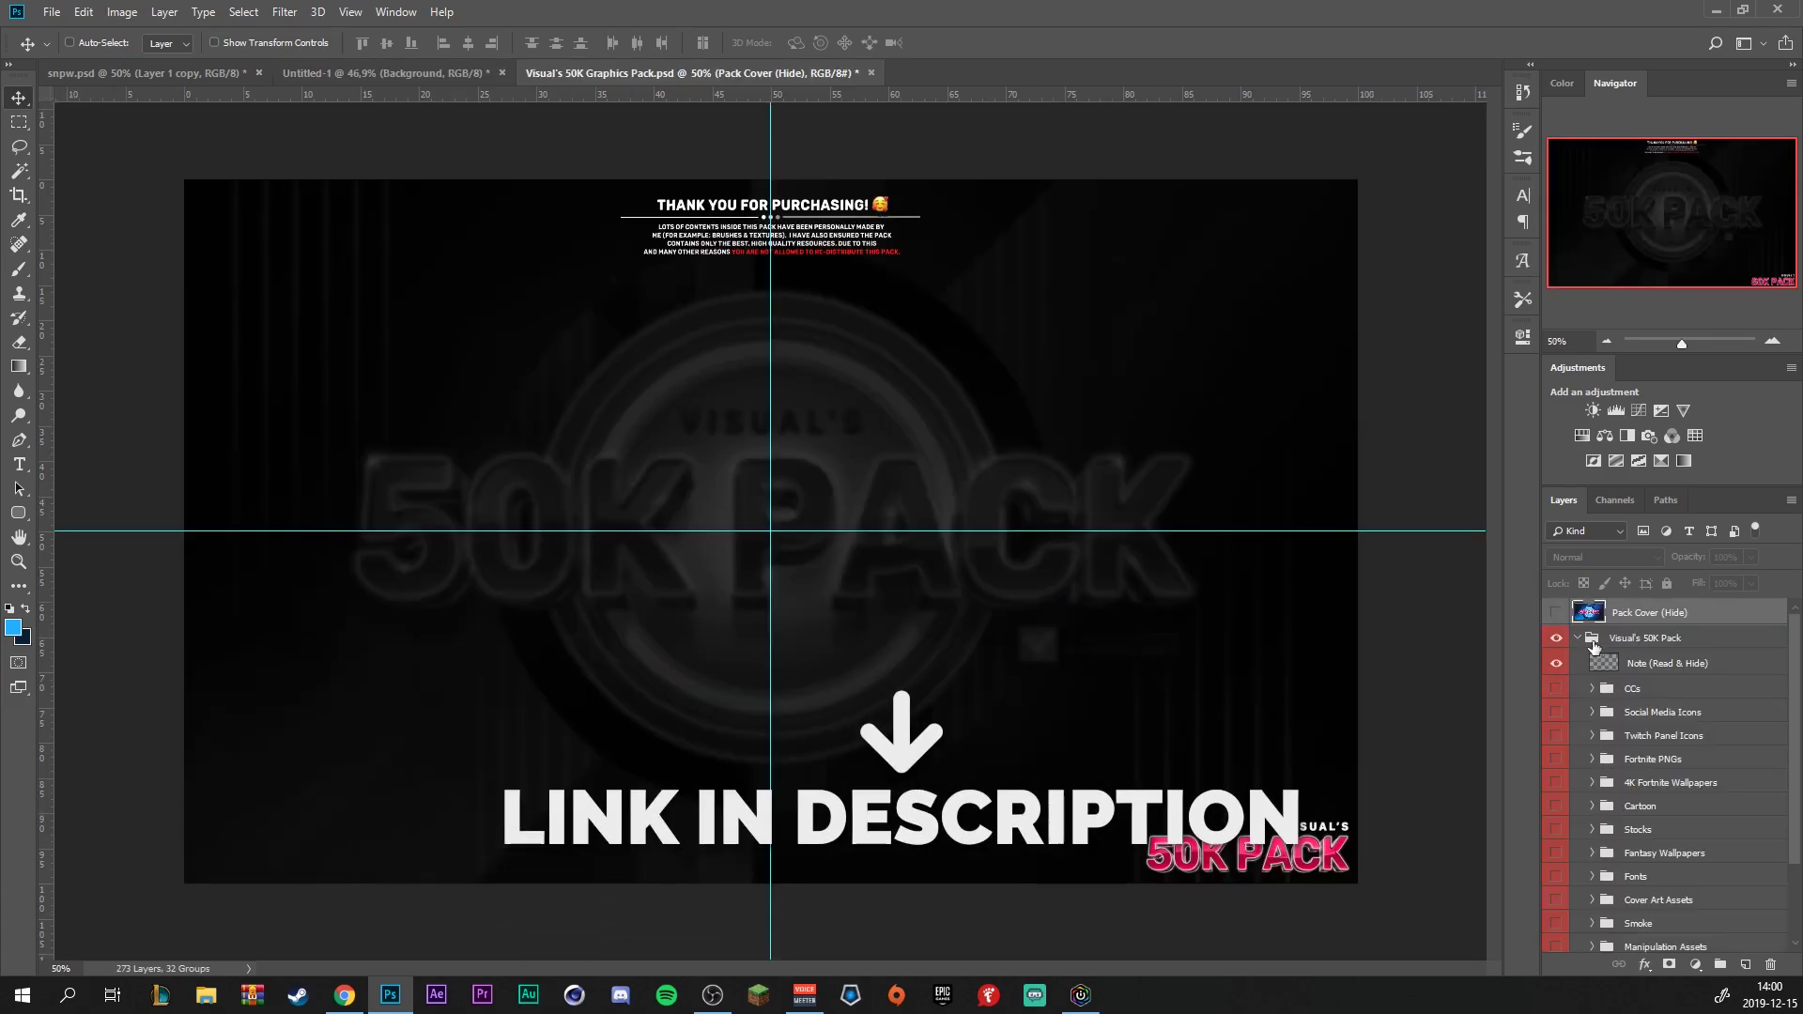
pyautogui.click(1592, 783)
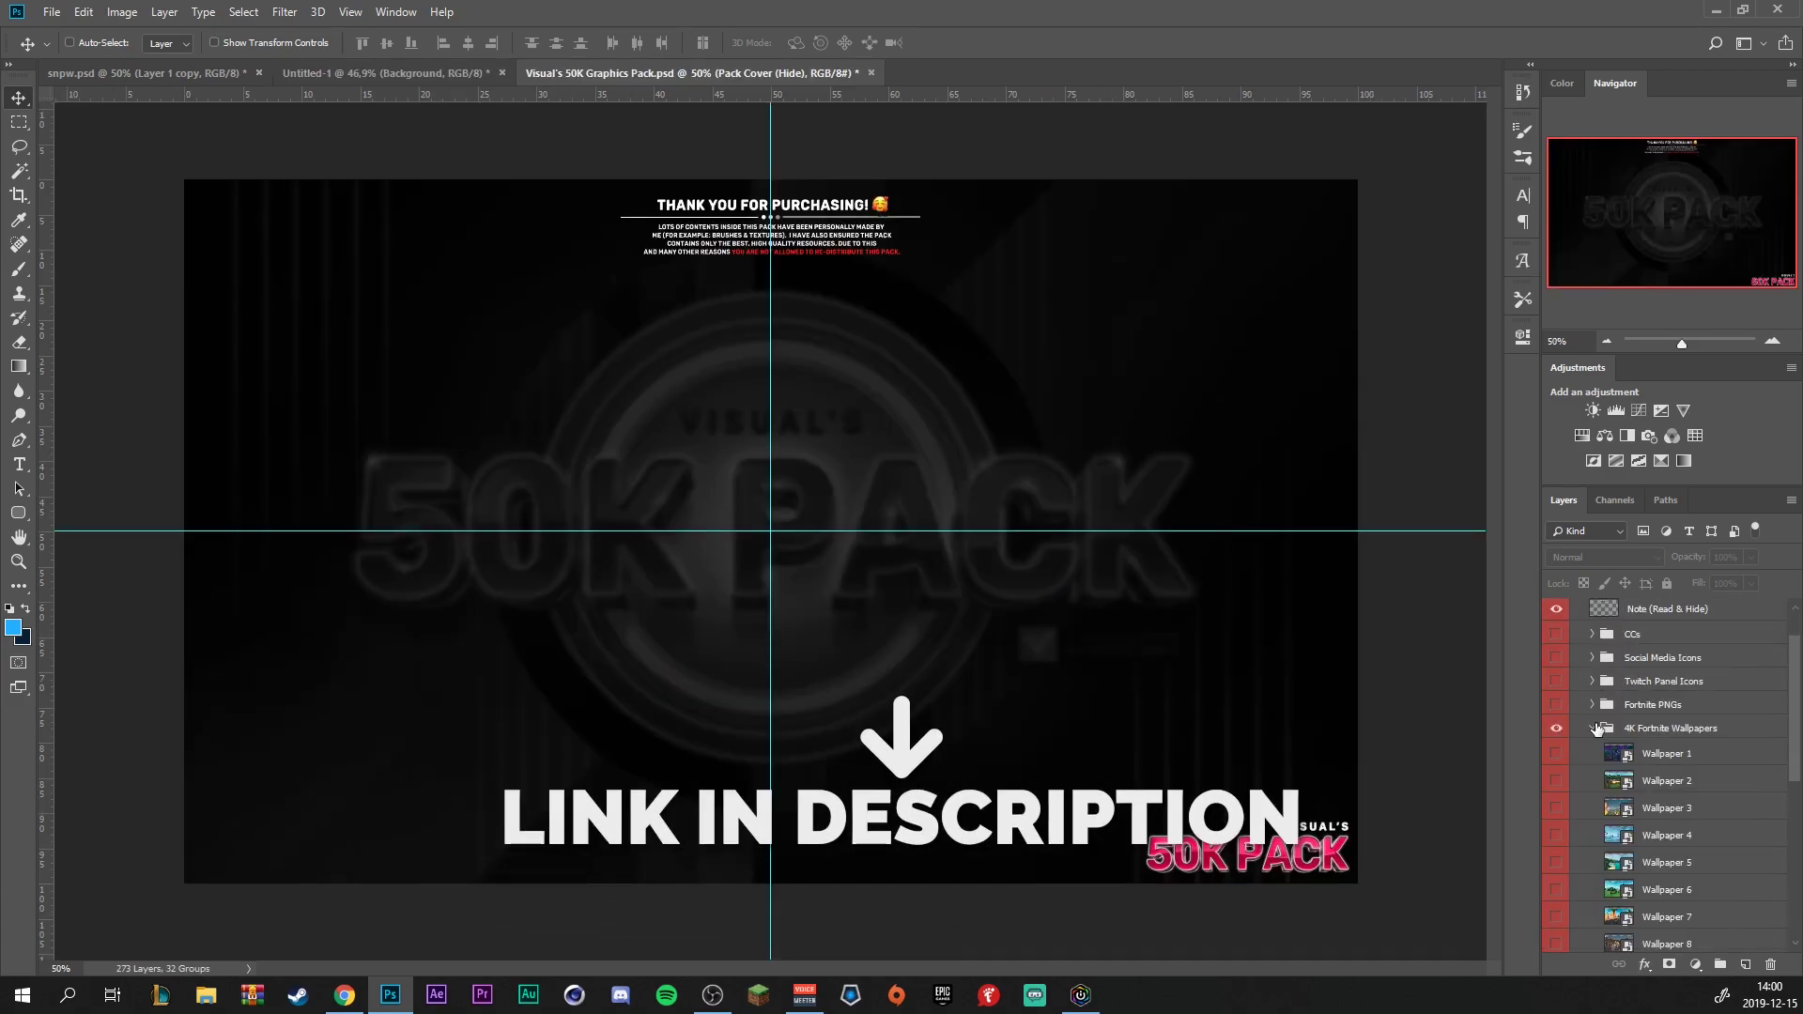
# Show the Wallpaper 4 layer and copy it into the Untitled-1 banner behind the cut-out character
pyautogui.scroll(-2, 1594, 770)
pyautogui.click(1556, 780)
pyautogui.click(1667, 780)
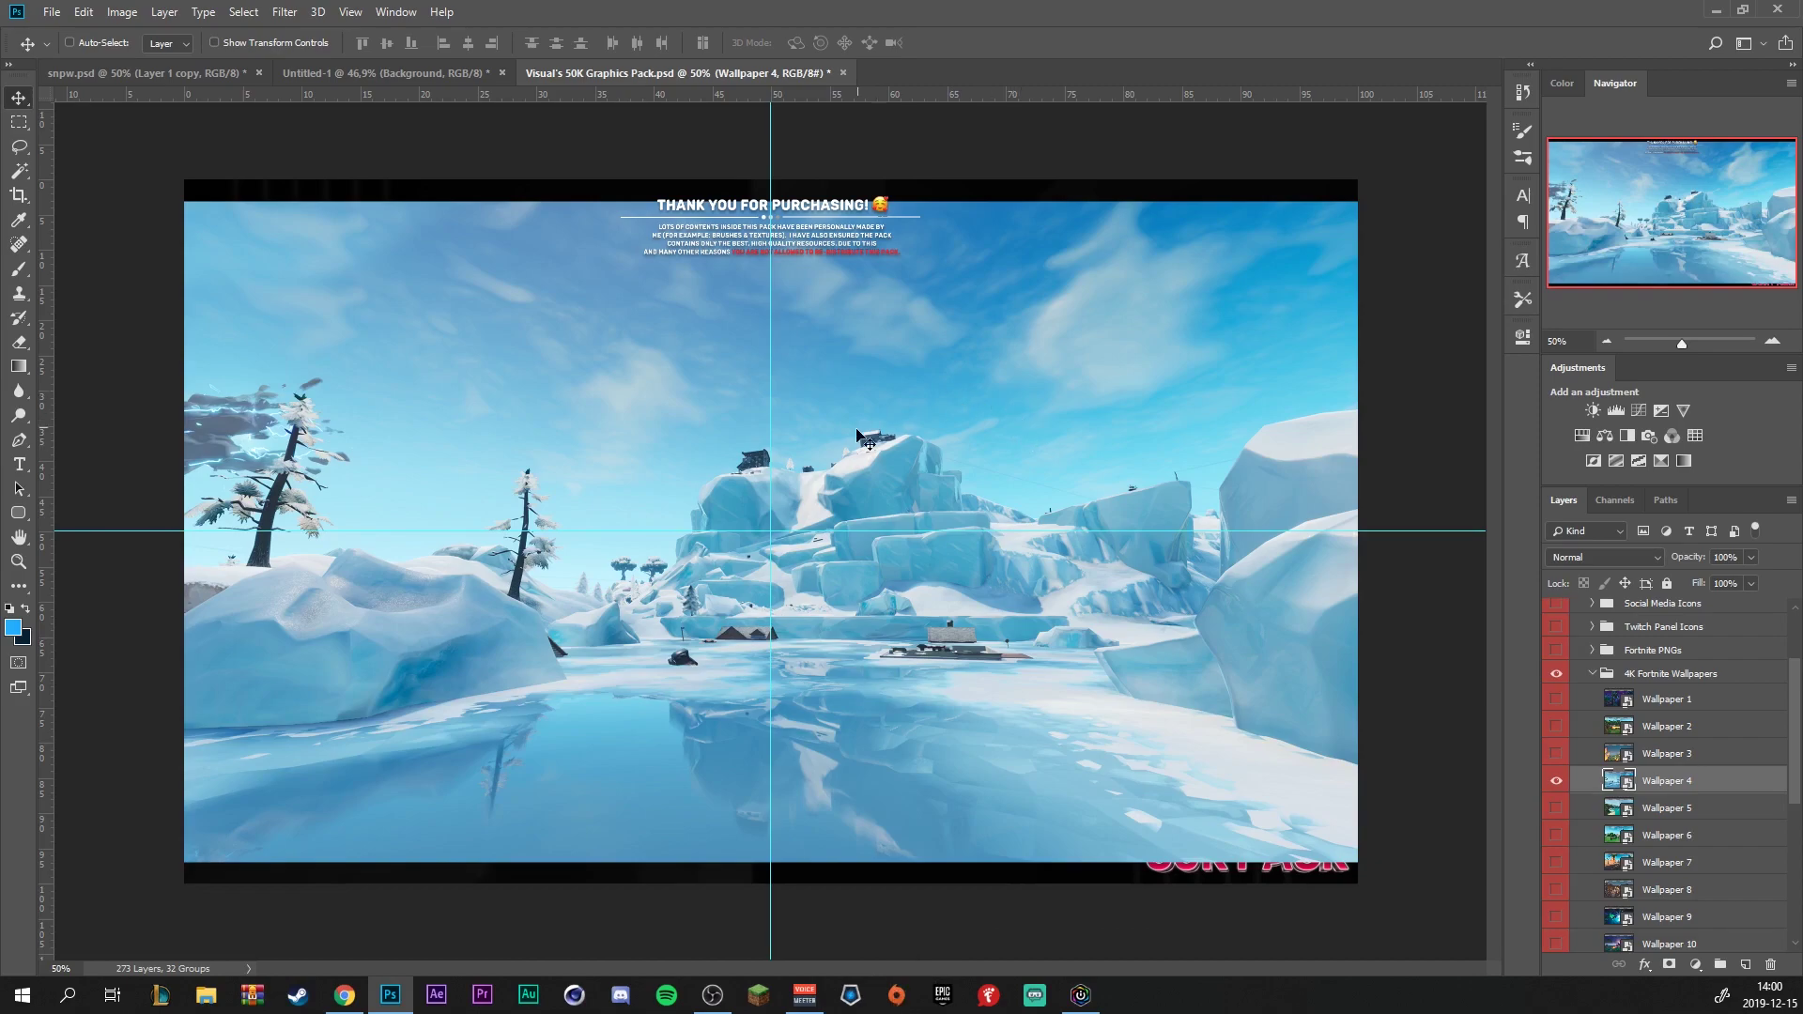
pyautogui.moveTo(839, 445); pyautogui.dragTo(881, 532)
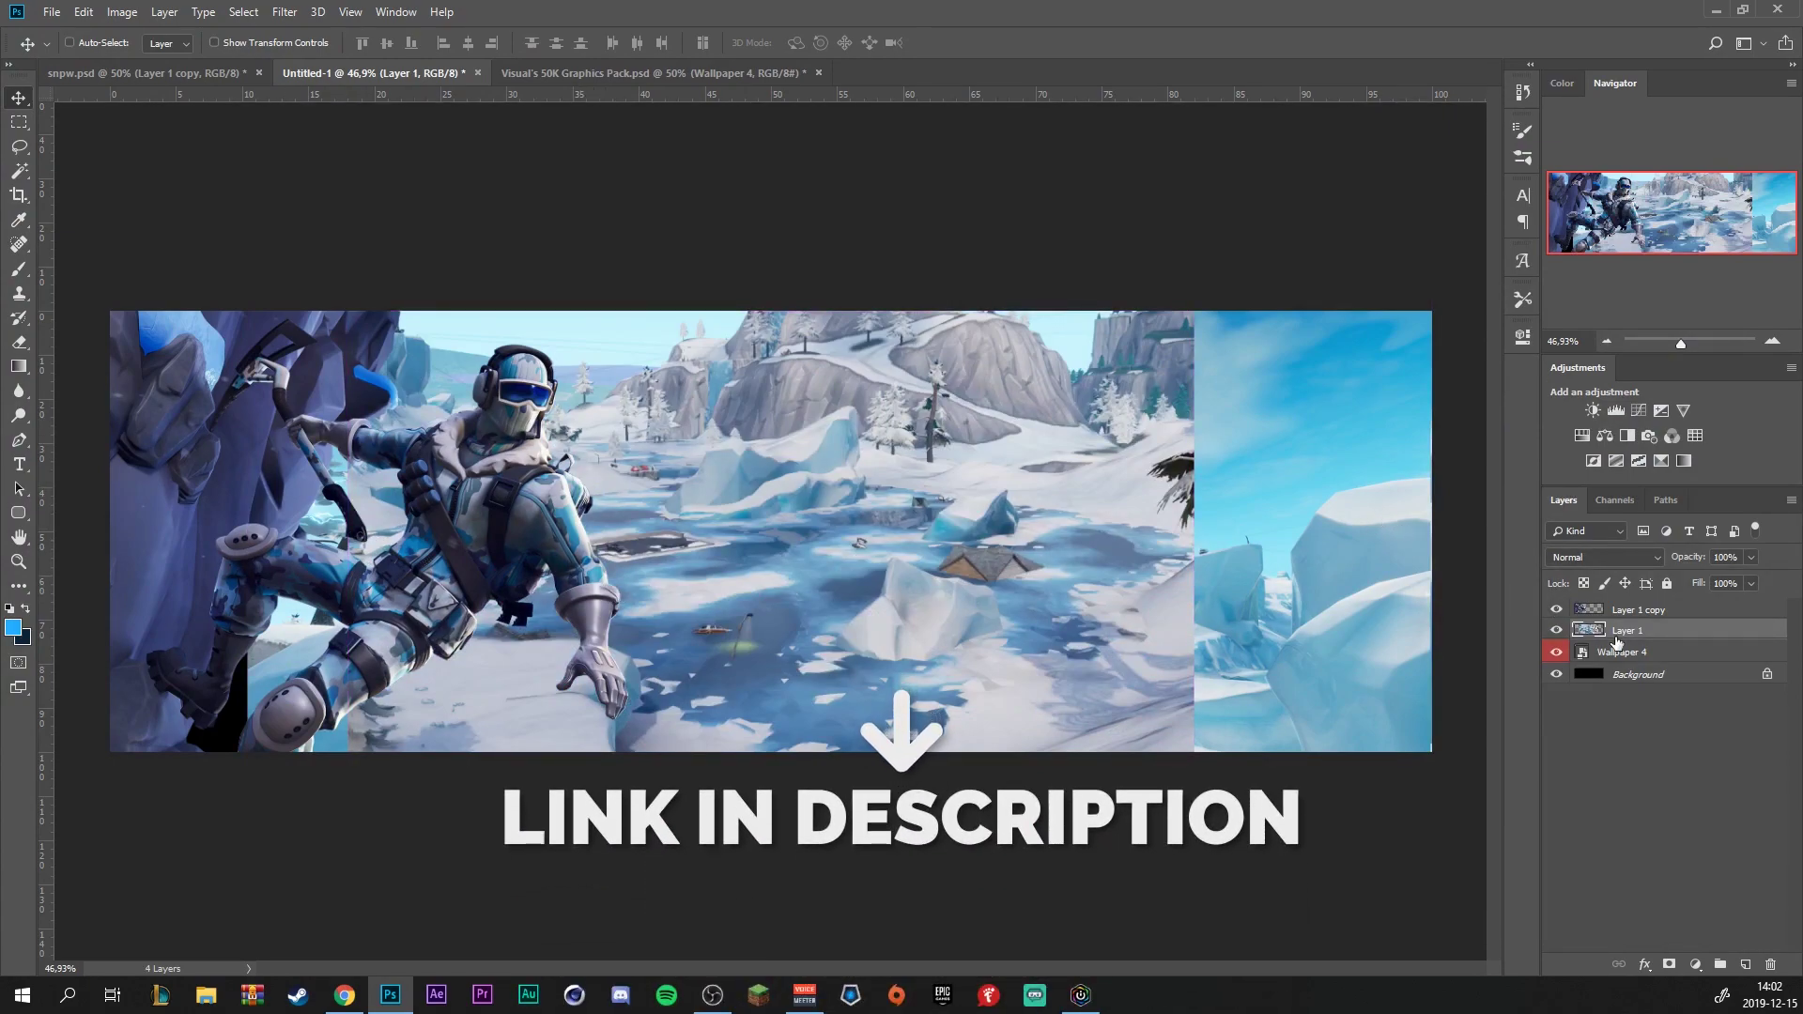
# Move the Layer 1 snow landscape down and to the left, and erase its upper and right parts to blend it into Wallpaper 4
pyautogui.moveTo(1014, 593); pyautogui.dragTo(814, 695)
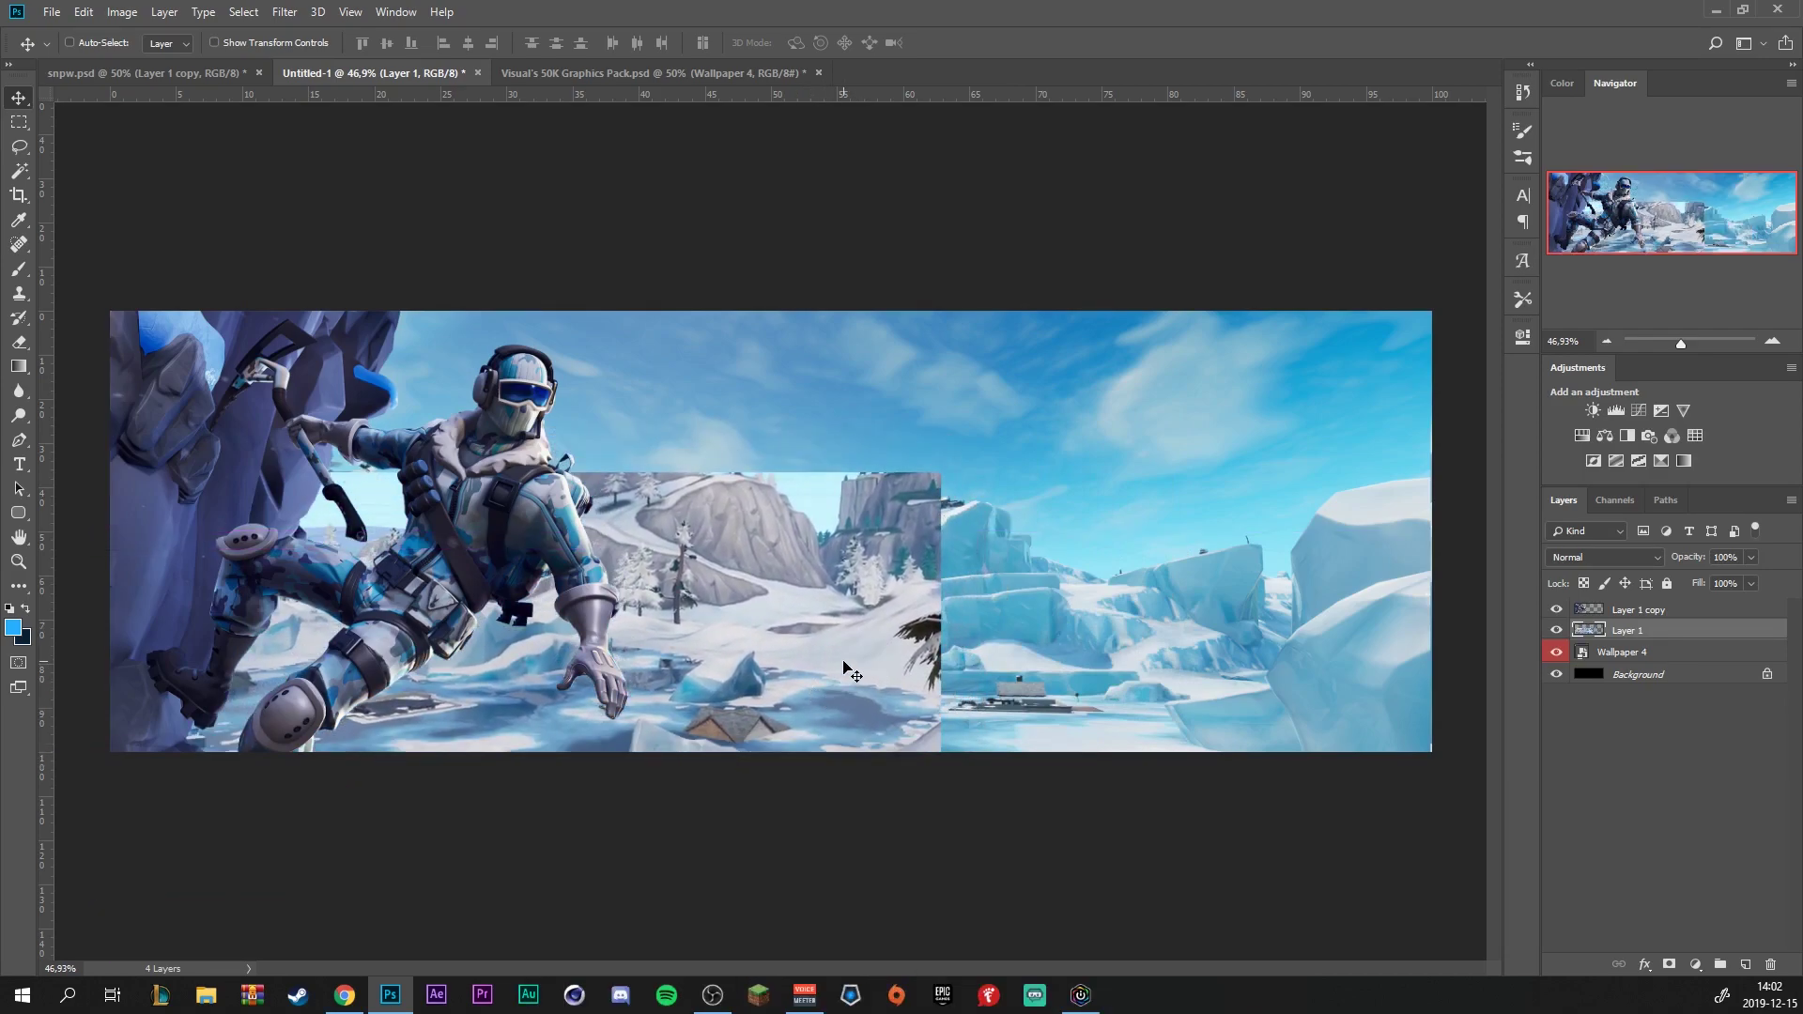
pyautogui.press('e')
pyautogui.moveTo(899, 463)
pyautogui.mouseDown()
pyautogui.moveTo(674, 509)
pyautogui.moveTo(705, 588)
pyautogui.mouseUp()
pyautogui.moveTo(716, 512)
pyautogui.mouseDown()
pyautogui.moveTo(618, 534)
pyautogui.moveTo(674, 607)
pyautogui.moveTo(754, 630)
pyautogui.moveTo(779, 671)
pyautogui.moveTo(879, 736)
pyautogui.moveTo(897, 737)
pyautogui.moveTo(875, 485)
pyautogui.moveTo(967, 460)
pyautogui.moveTo(976, 578)
pyautogui.mouseUp()
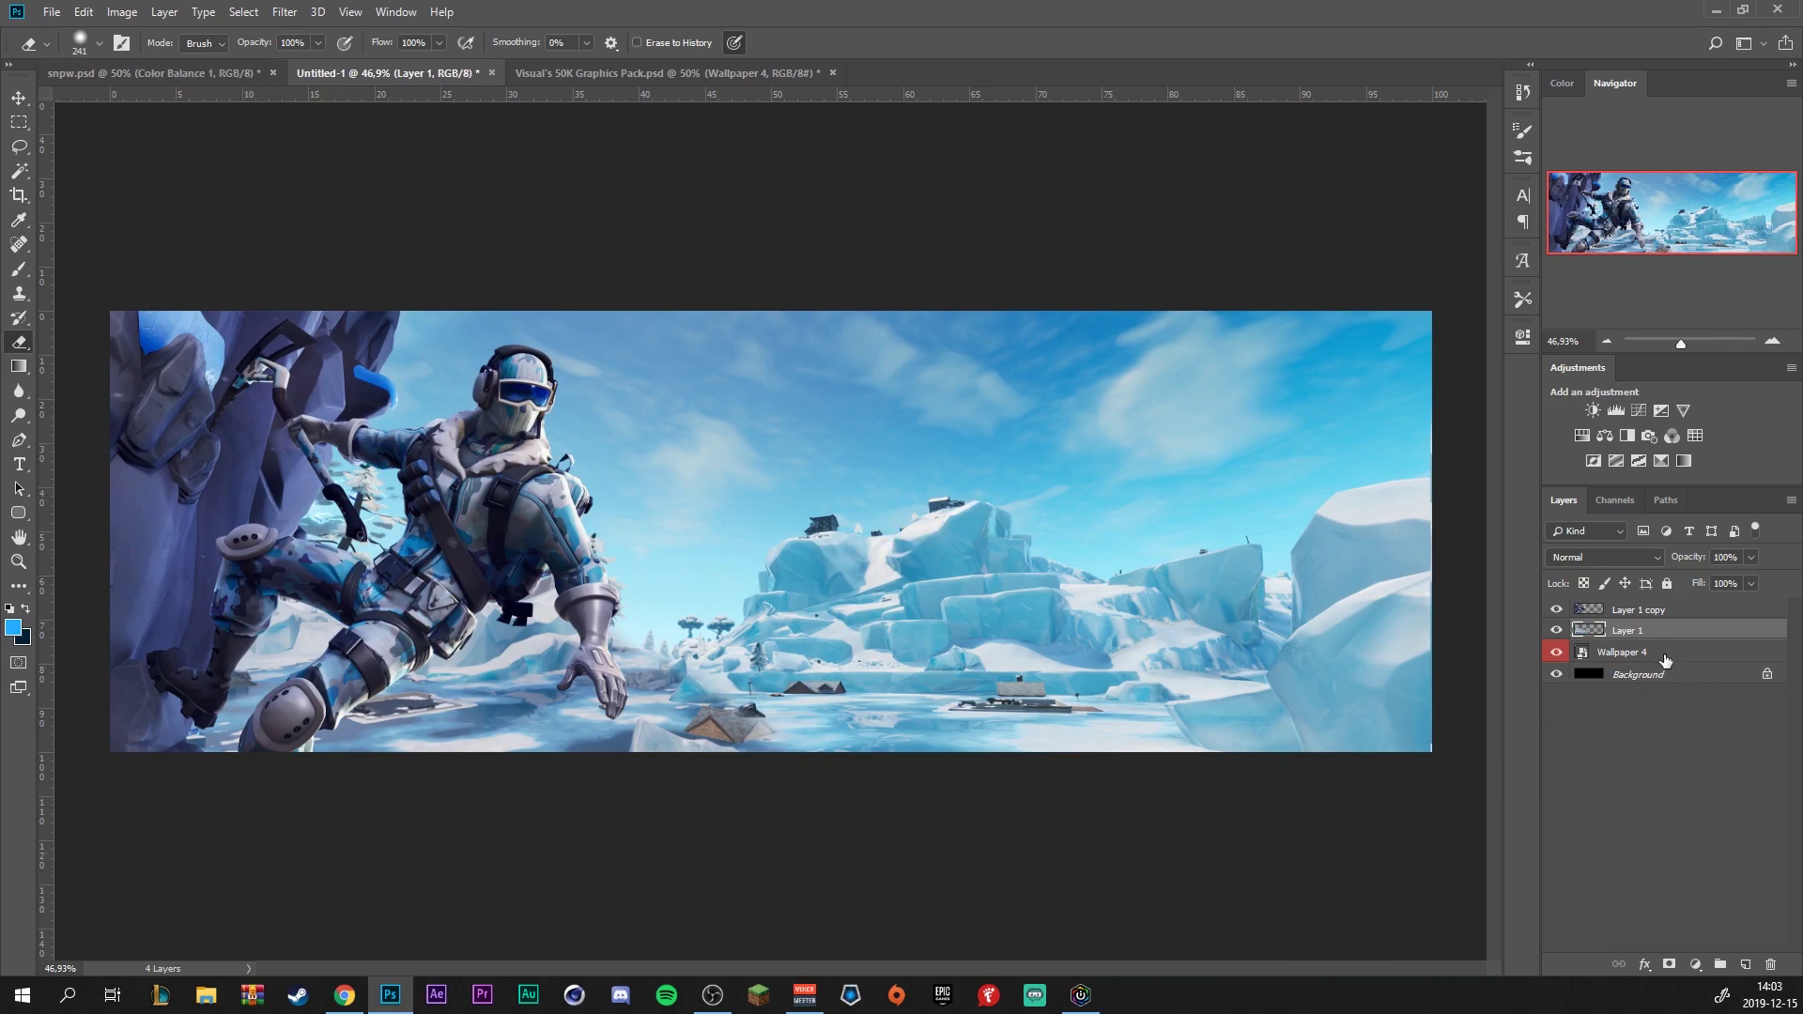
# Add a Color Balance adjustment layer above Wallpaper 4 and clip it to that layer
pyautogui.click(1665, 660)
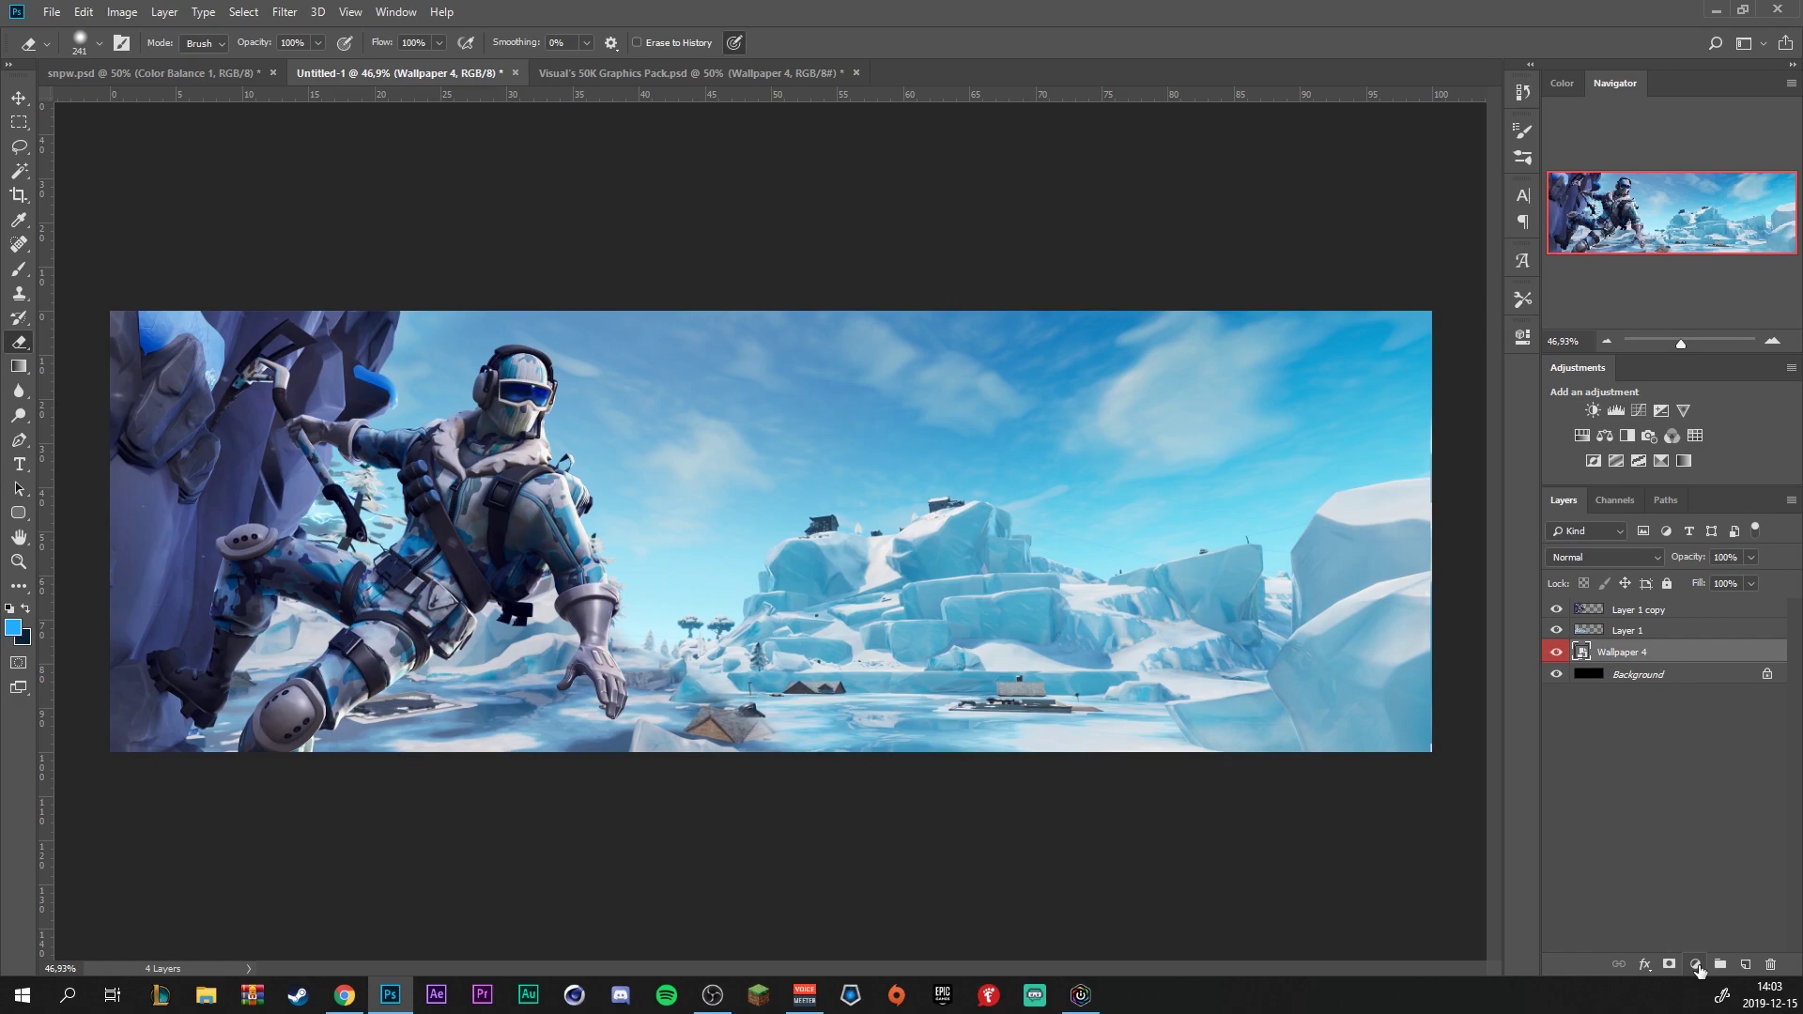
pyautogui.click(1696, 966)
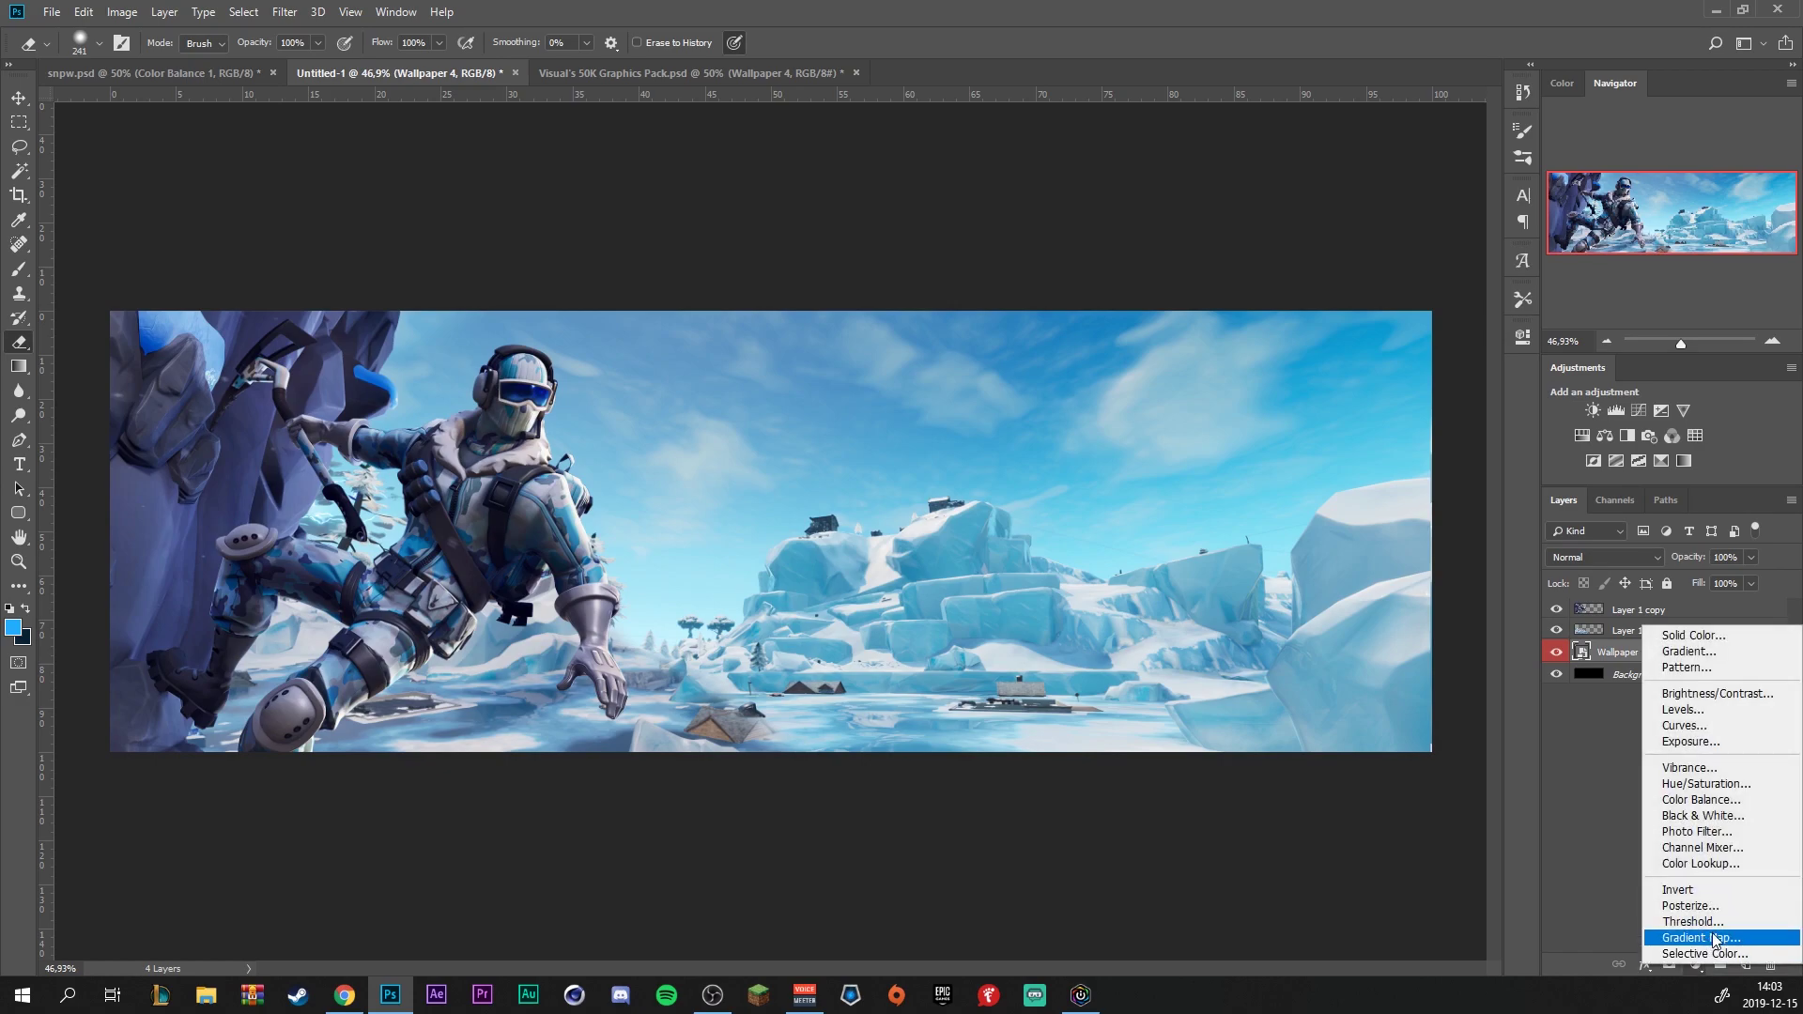
pyautogui.click(1715, 800)
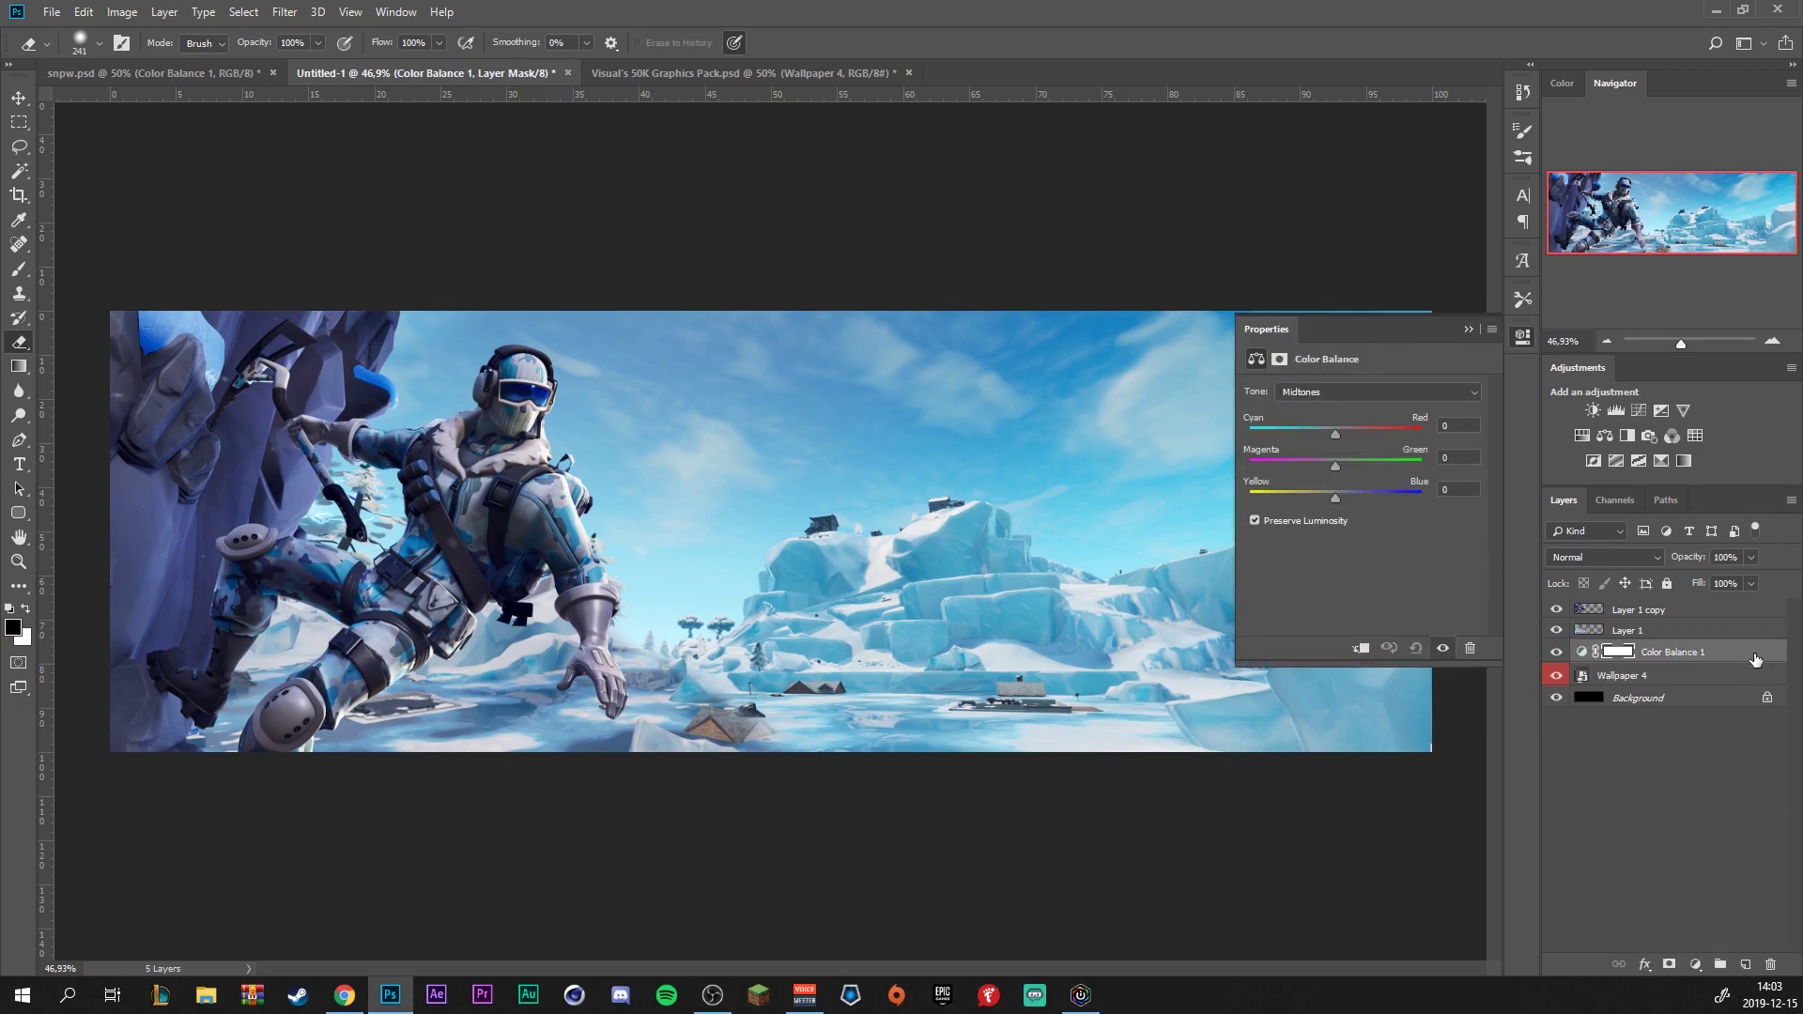
pyautogui.rightClick(1755, 653)
pyautogui.click(1658, 542)
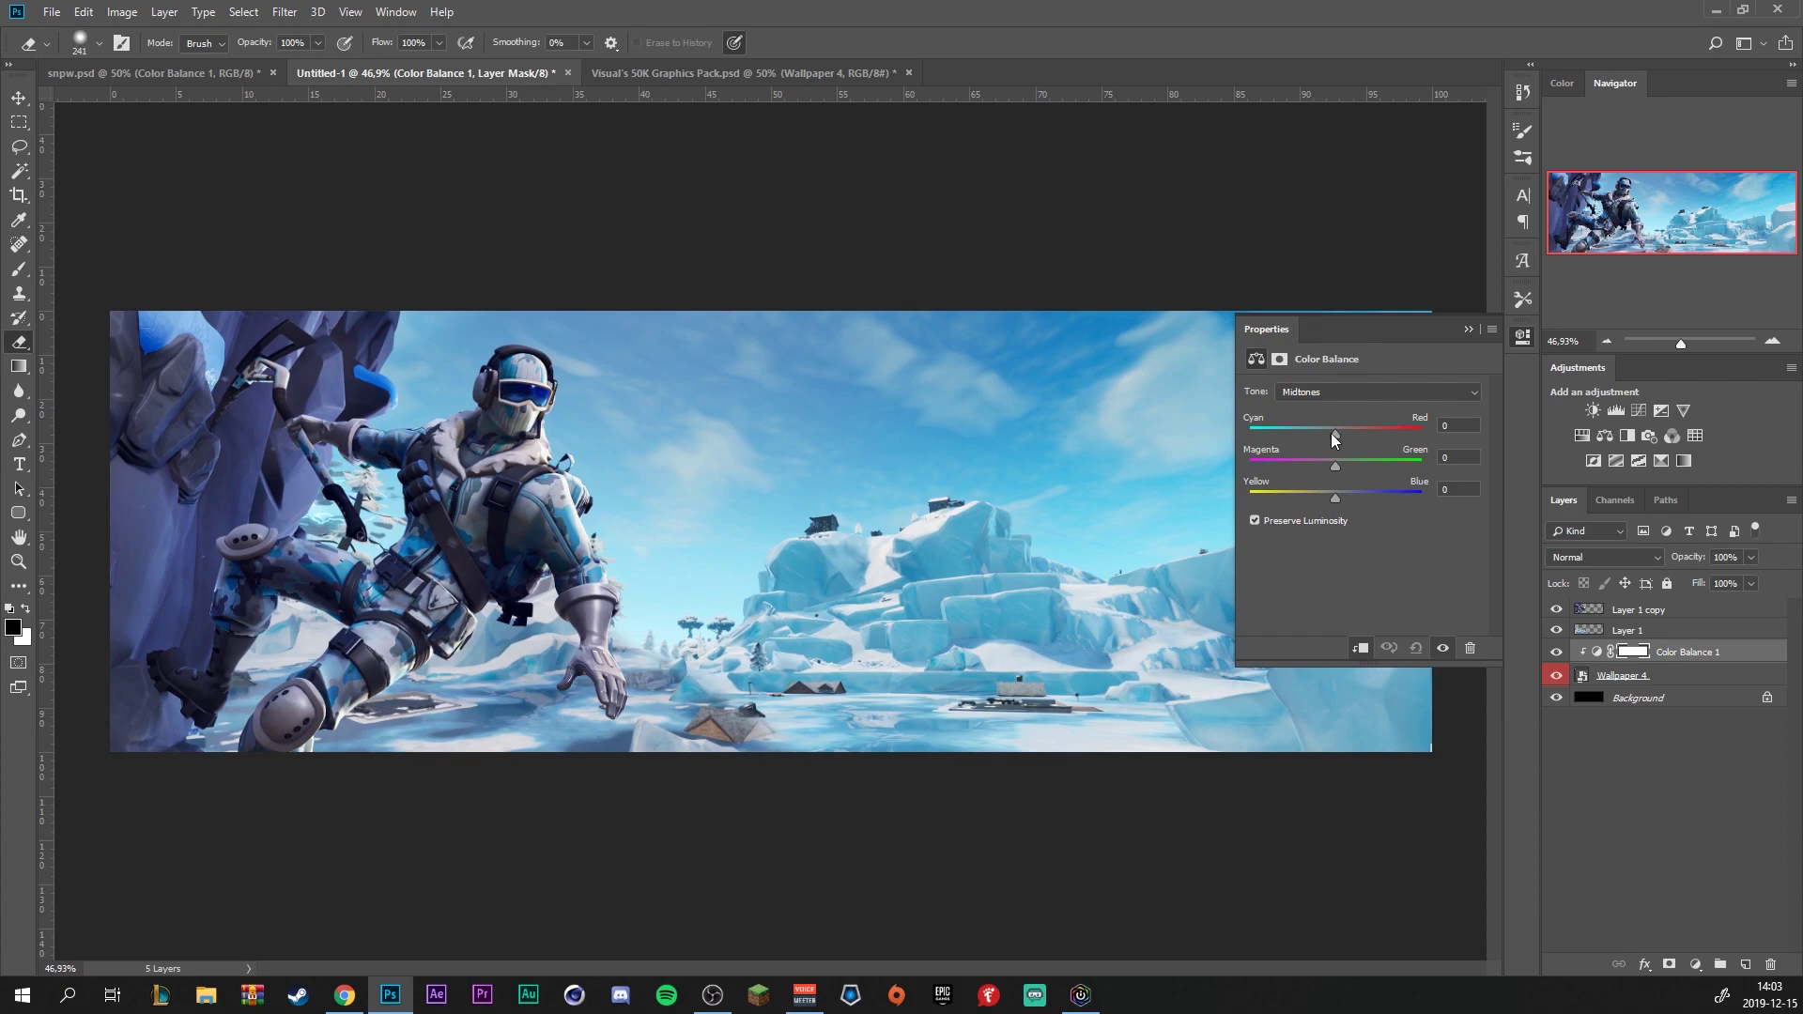
# Shift the Color Balance midtones toward red and blue and lower the adjustment layer's opacity to about 62%
pyautogui.moveTo(1337, 432); pyautogui.dragTo(1360, 495)
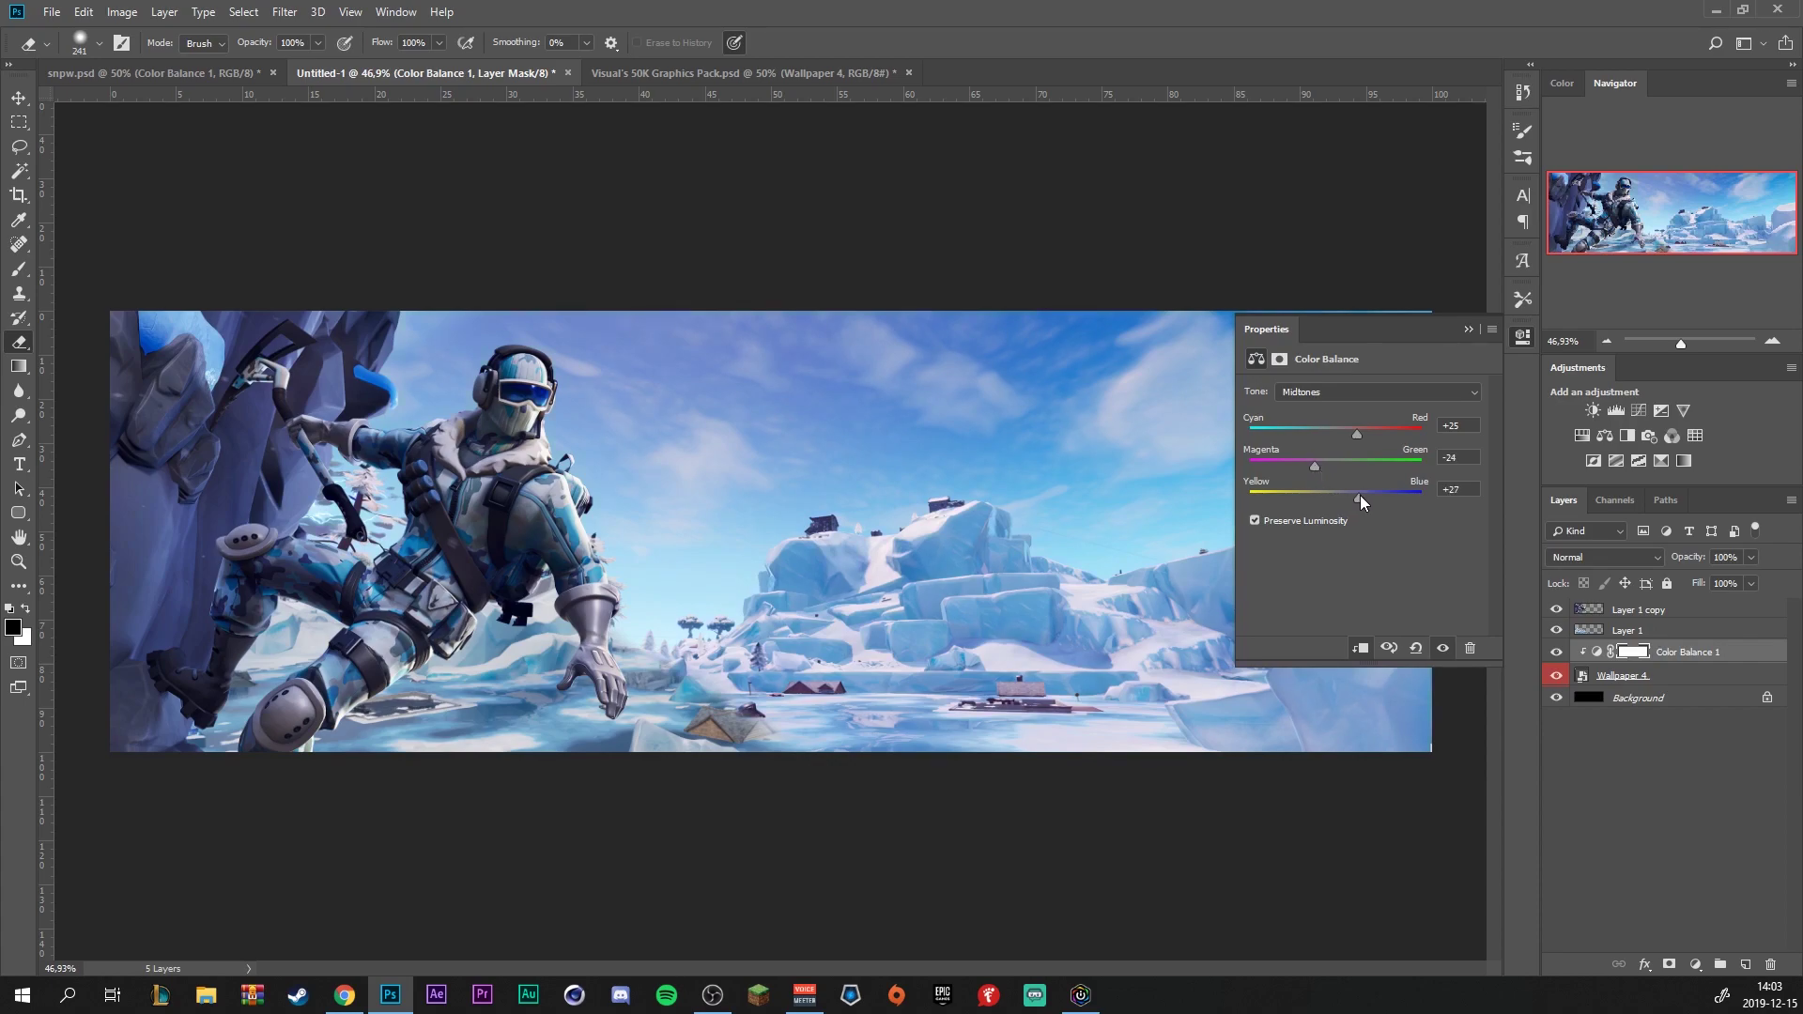
pyautogui.click(1469, 328)
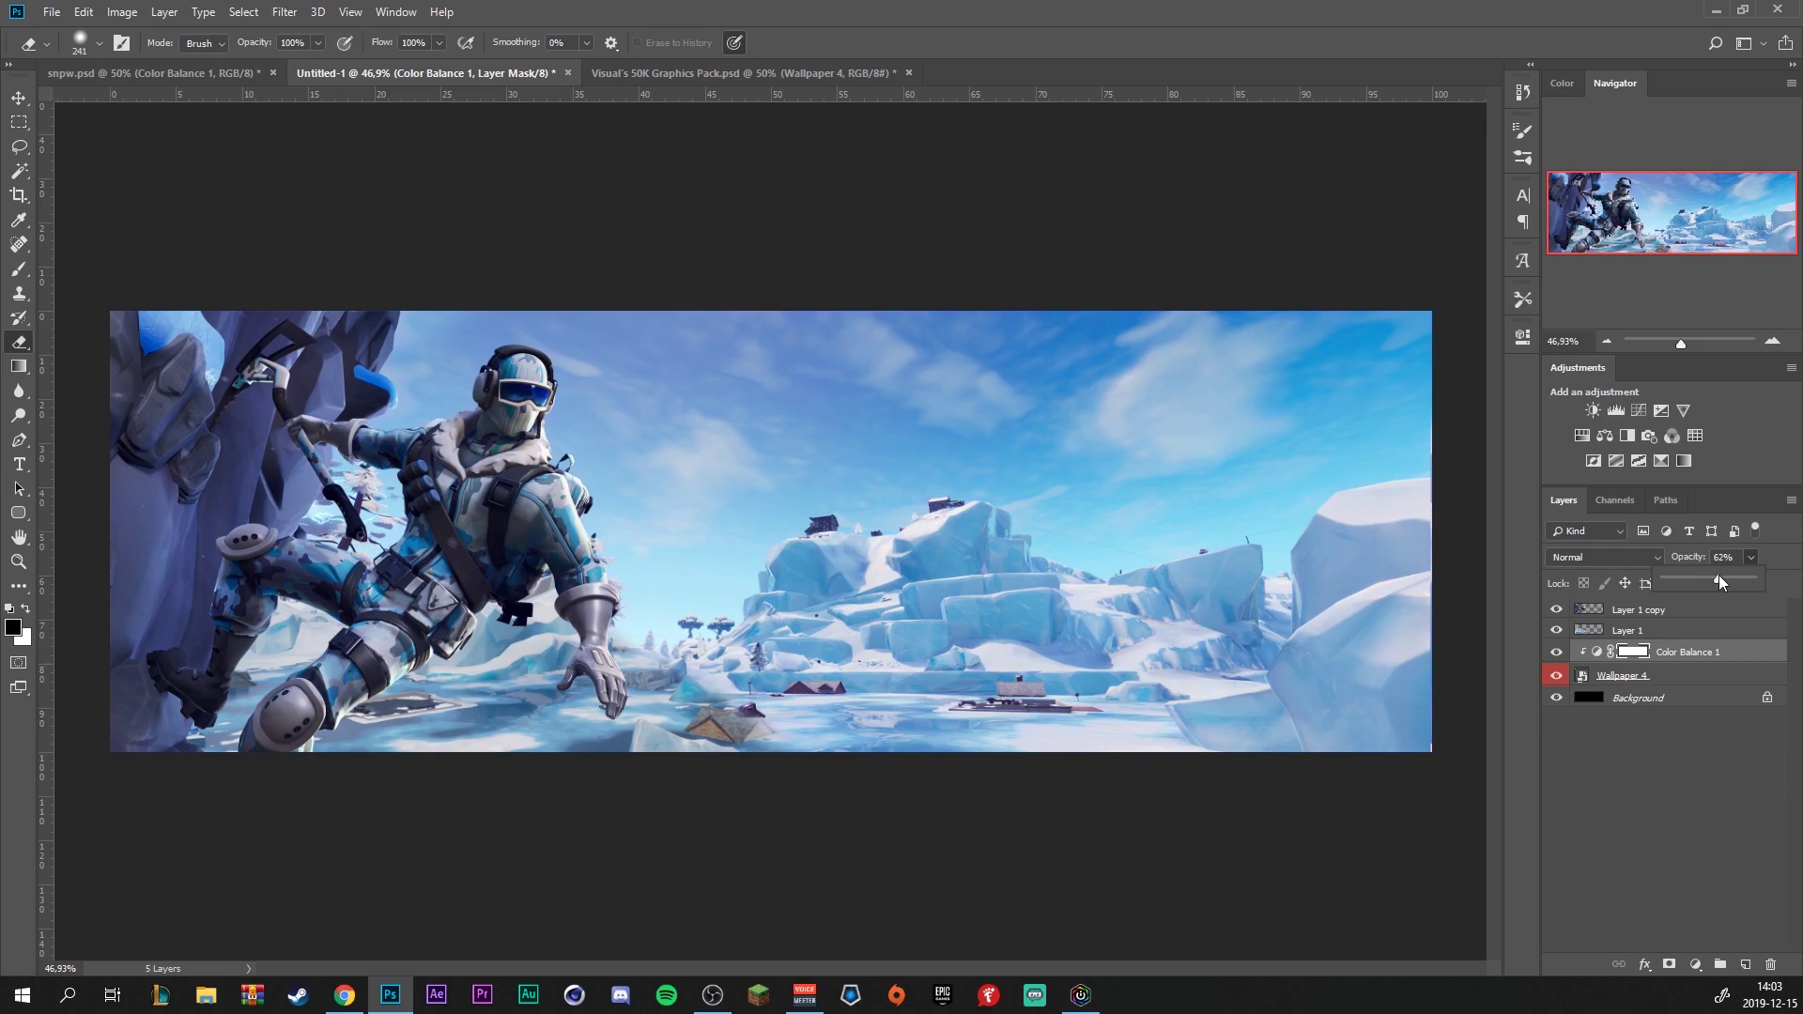
pyautogui.click(1709, 632)
pyautogui.click(1703, 633)
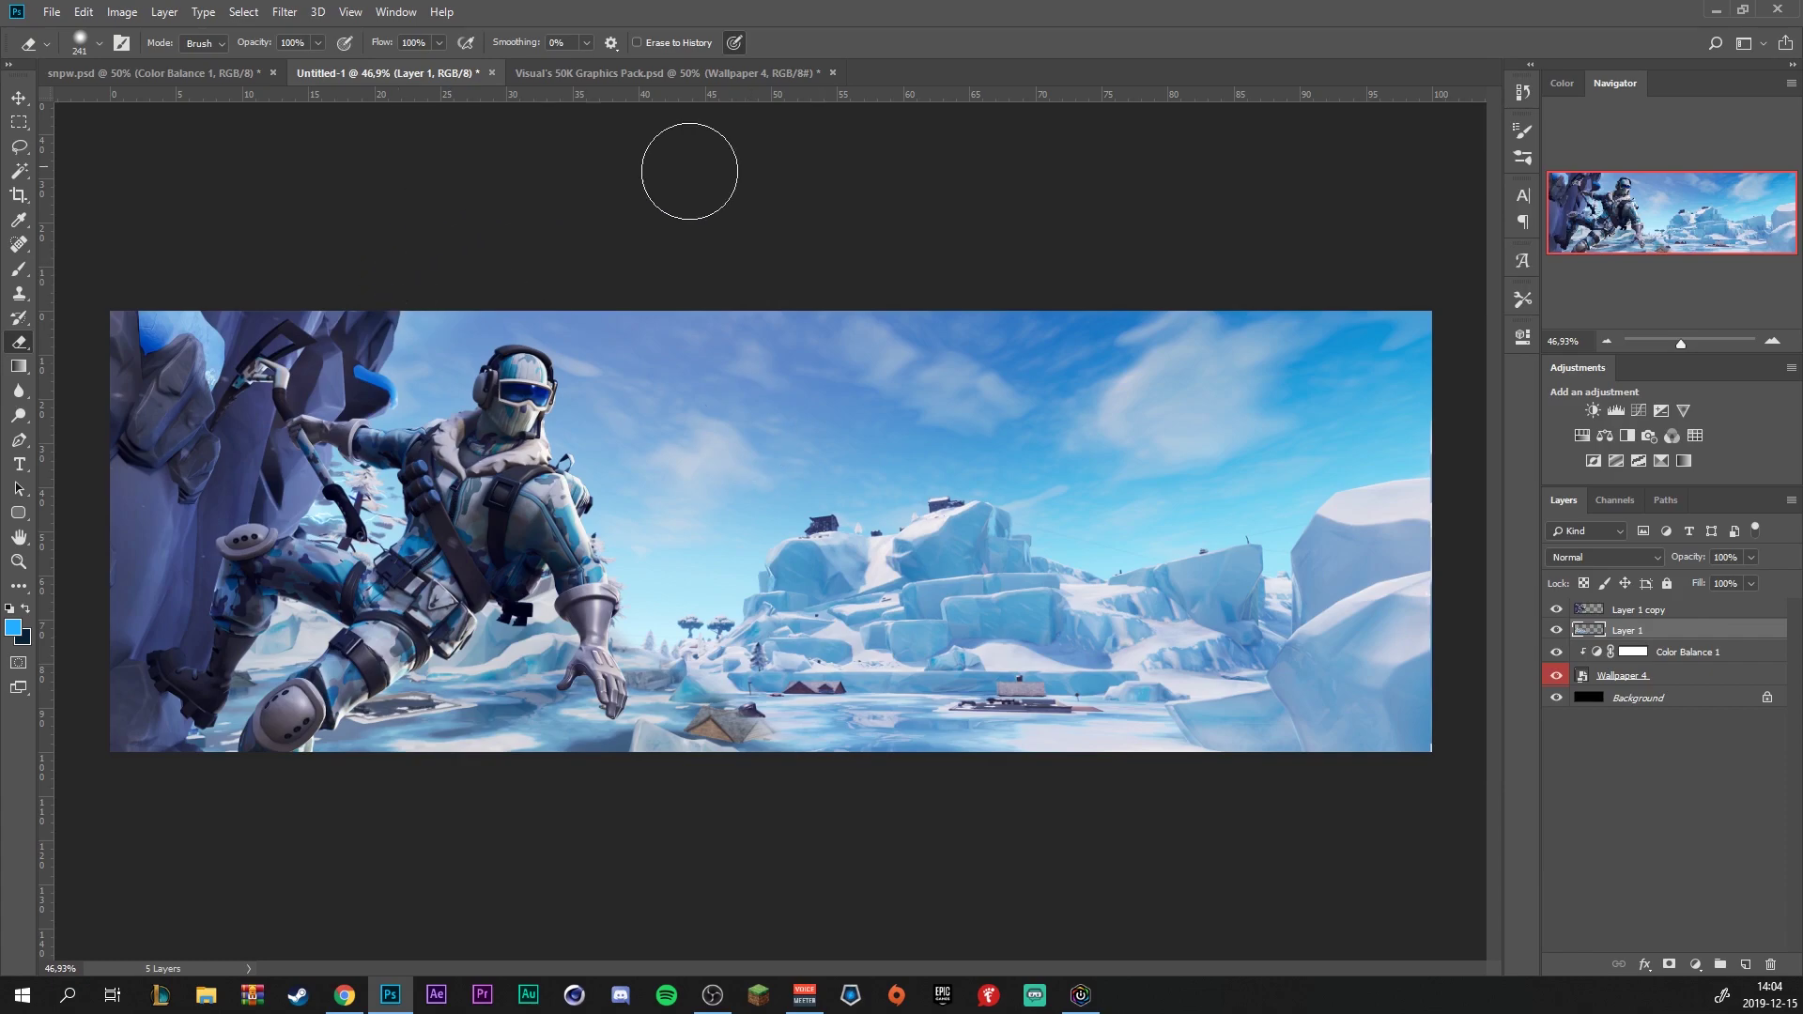
# Create a new layer above Layer 1 copy and paint a soft dark blue vignette around the banner's edges with a large brush
pyautogui.click(1674, 610)
pyautogui.click(1745, 964)
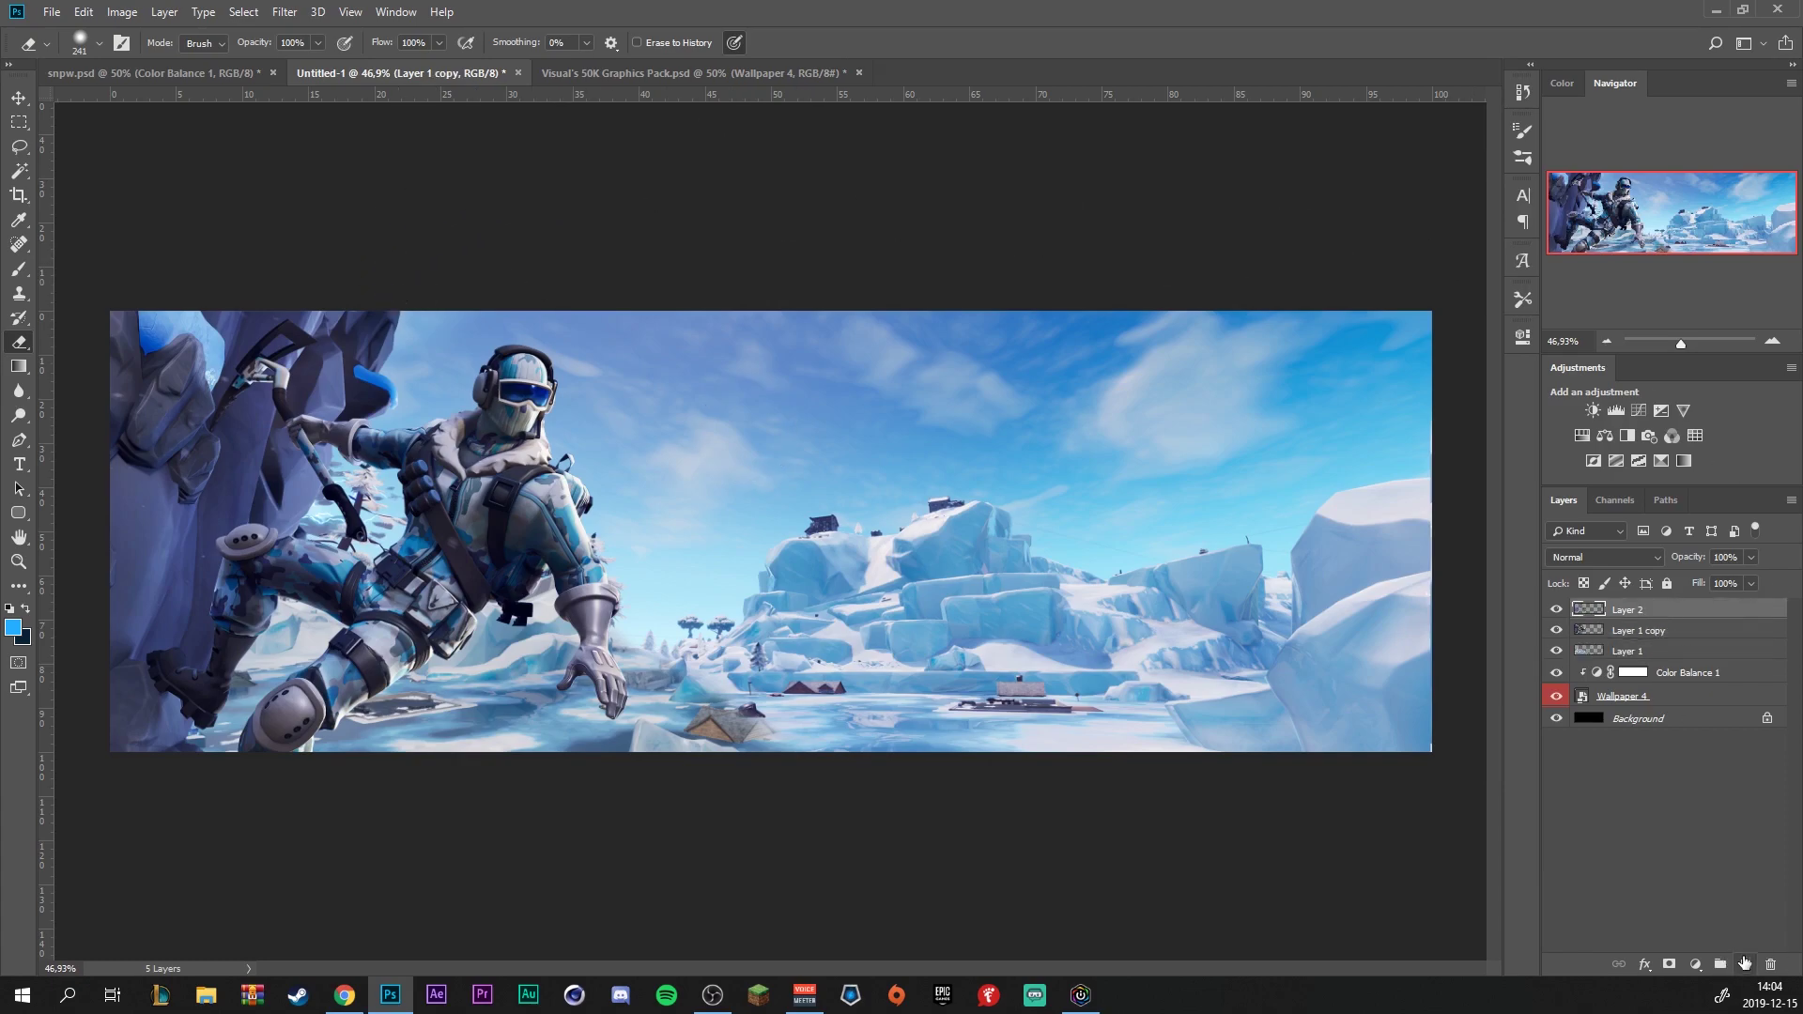
pyautogui.click(8, 274)
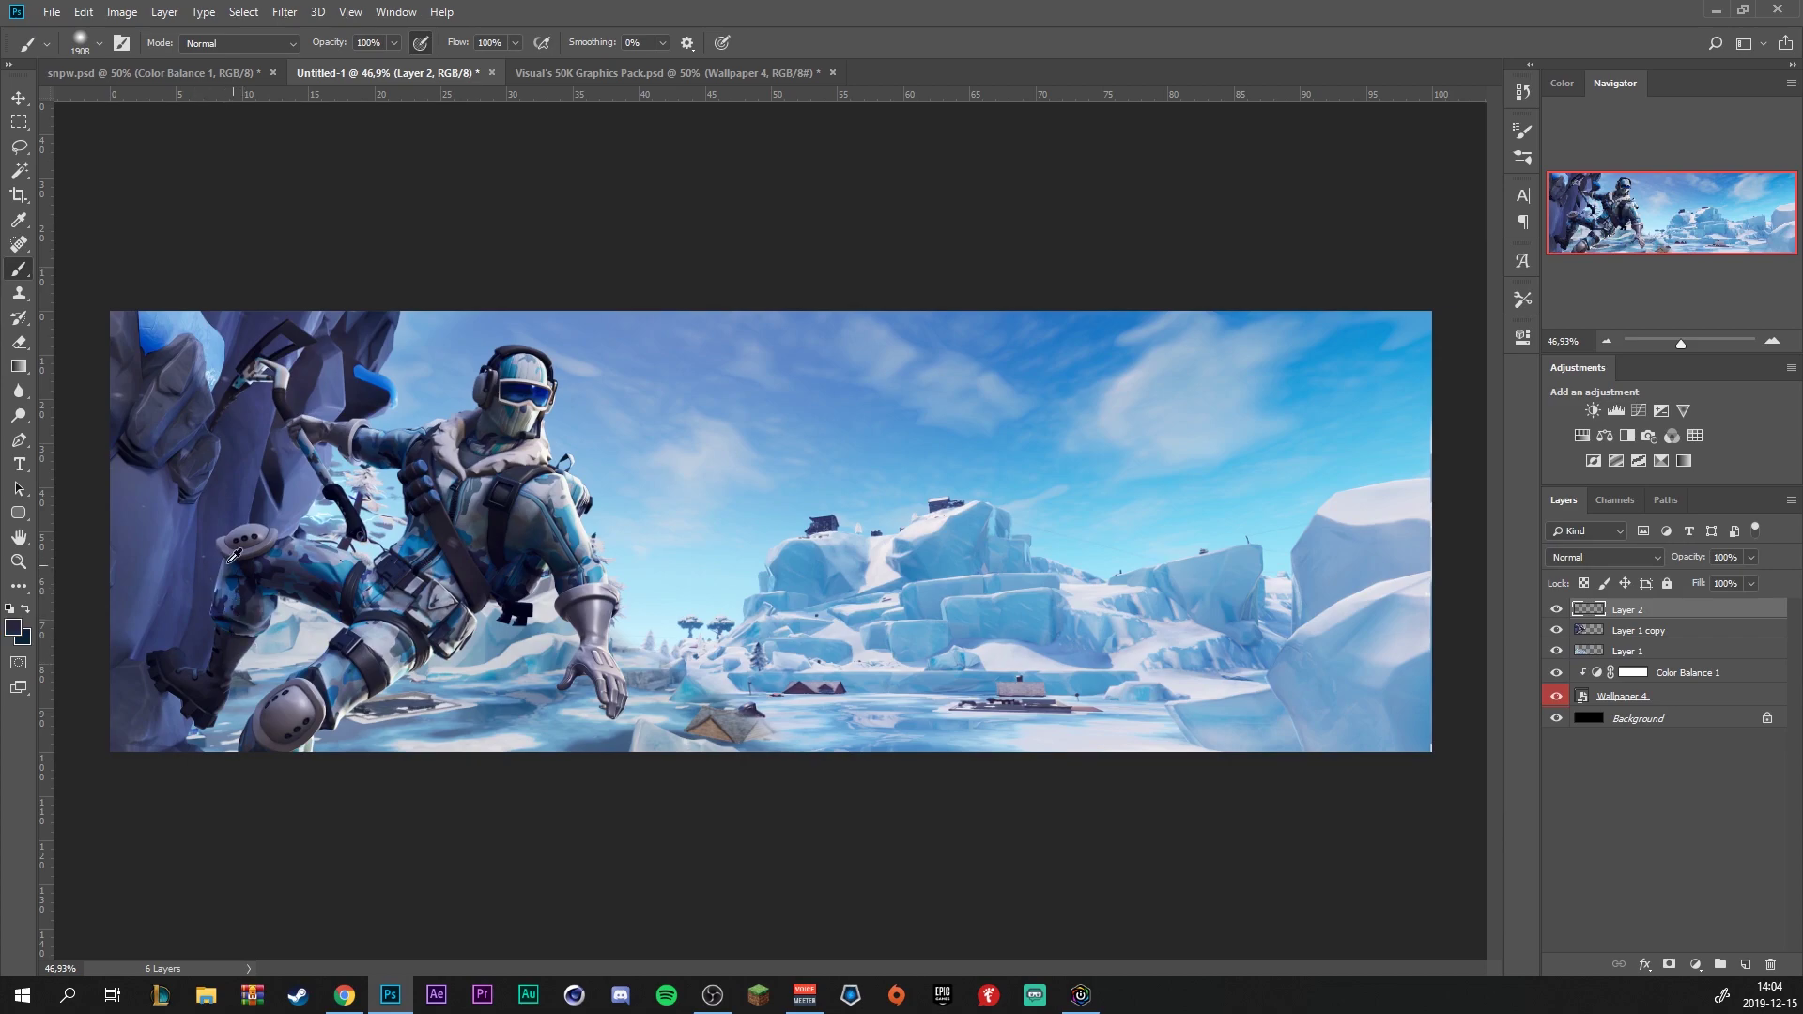
pyautogui.click(12, 628)
pyautogui.click(1130, 644)
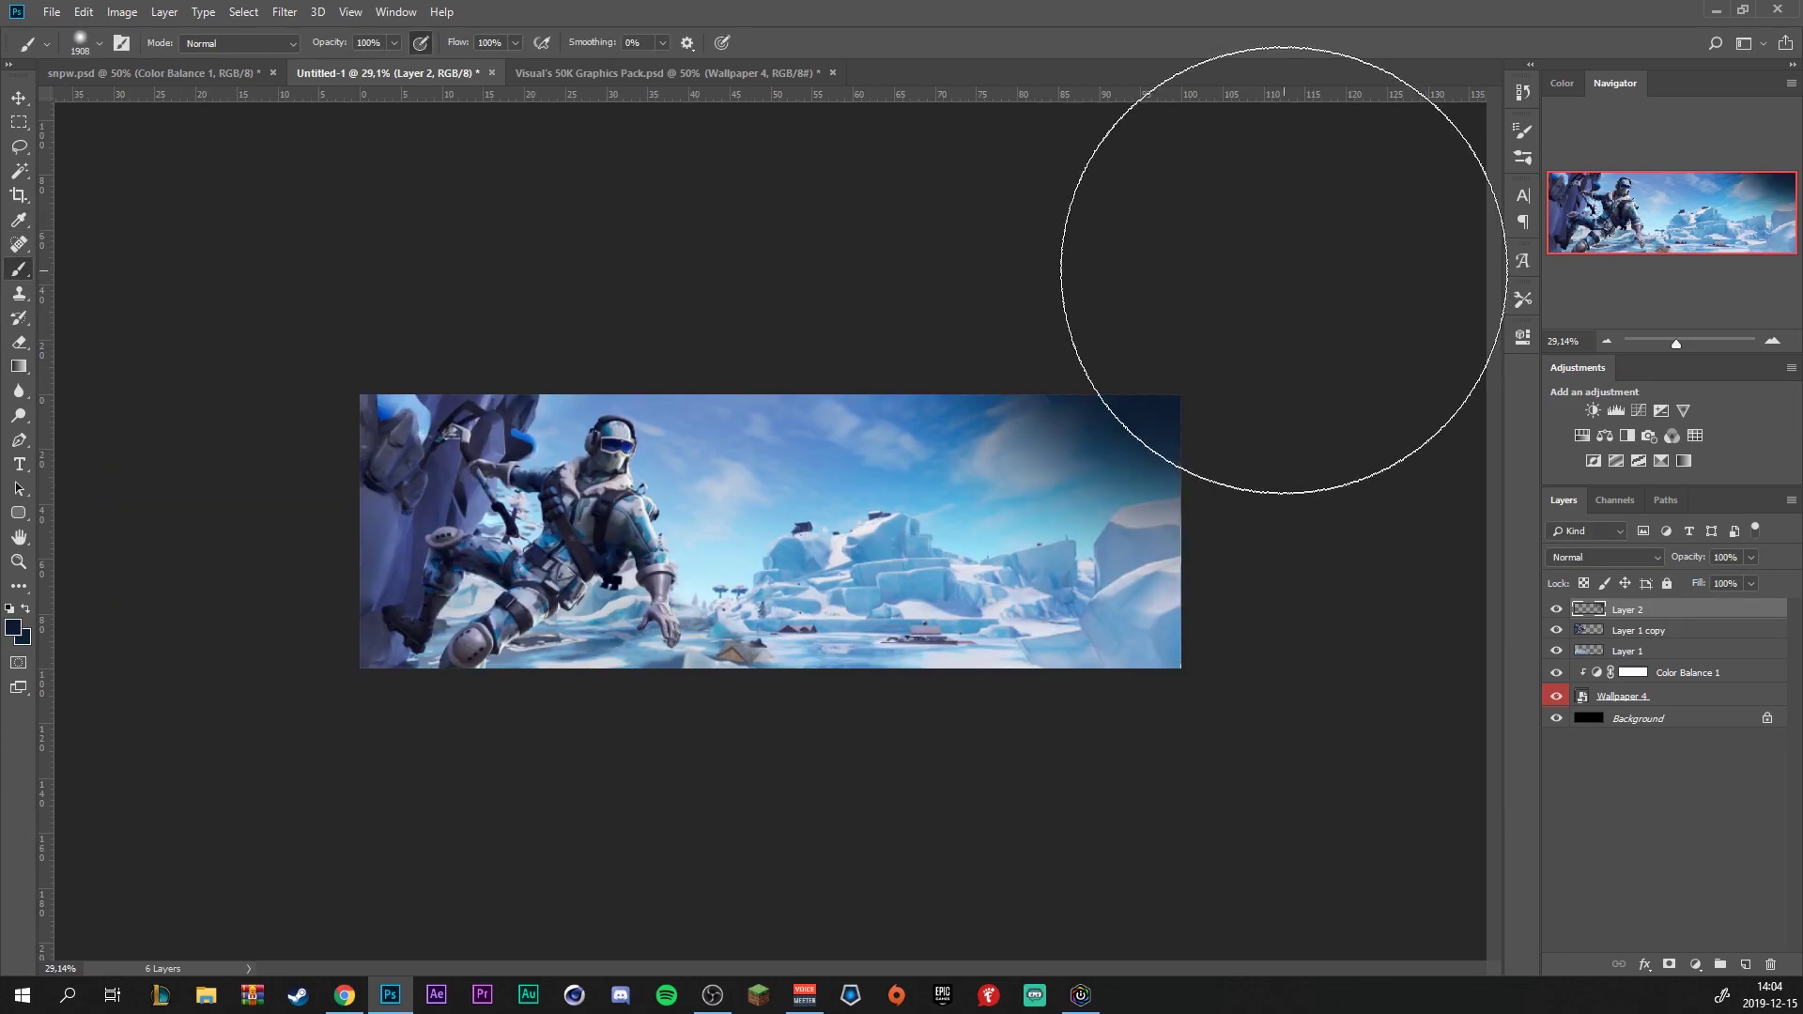
pyautogui.moveTo(1233, 303)
pyautogui.mouseDown()
pyautogui.moveTo(946, 182)
pyautogui.moveTo(1288, 201)
pyautogui.moveTo(1389, 724)
pyautogui.moveTo(836, 944)
pyautogui.moveTo(902, 779)
pyautogui.mouseUp()
pyautogui.scroll(3, 801, 422)
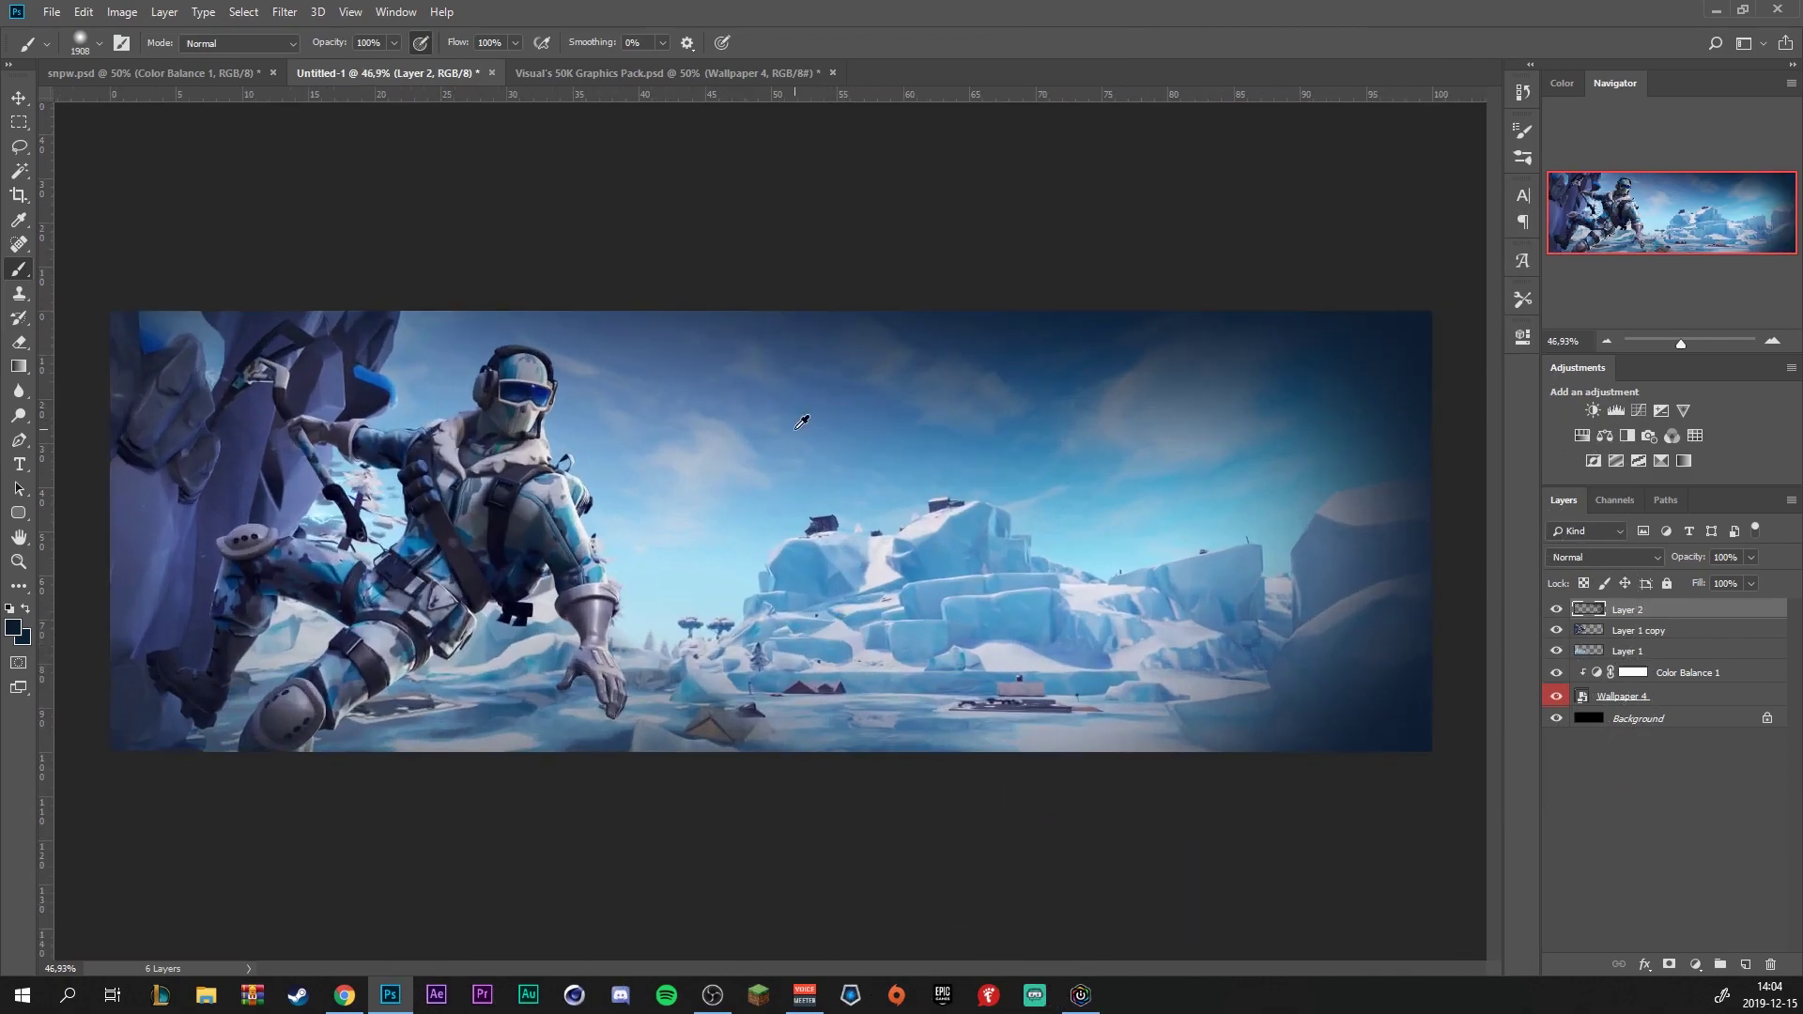
# Set Layer 2's blend mode to Hard Light and lower its saturation to -51
pyautogui.click(1575, 551)
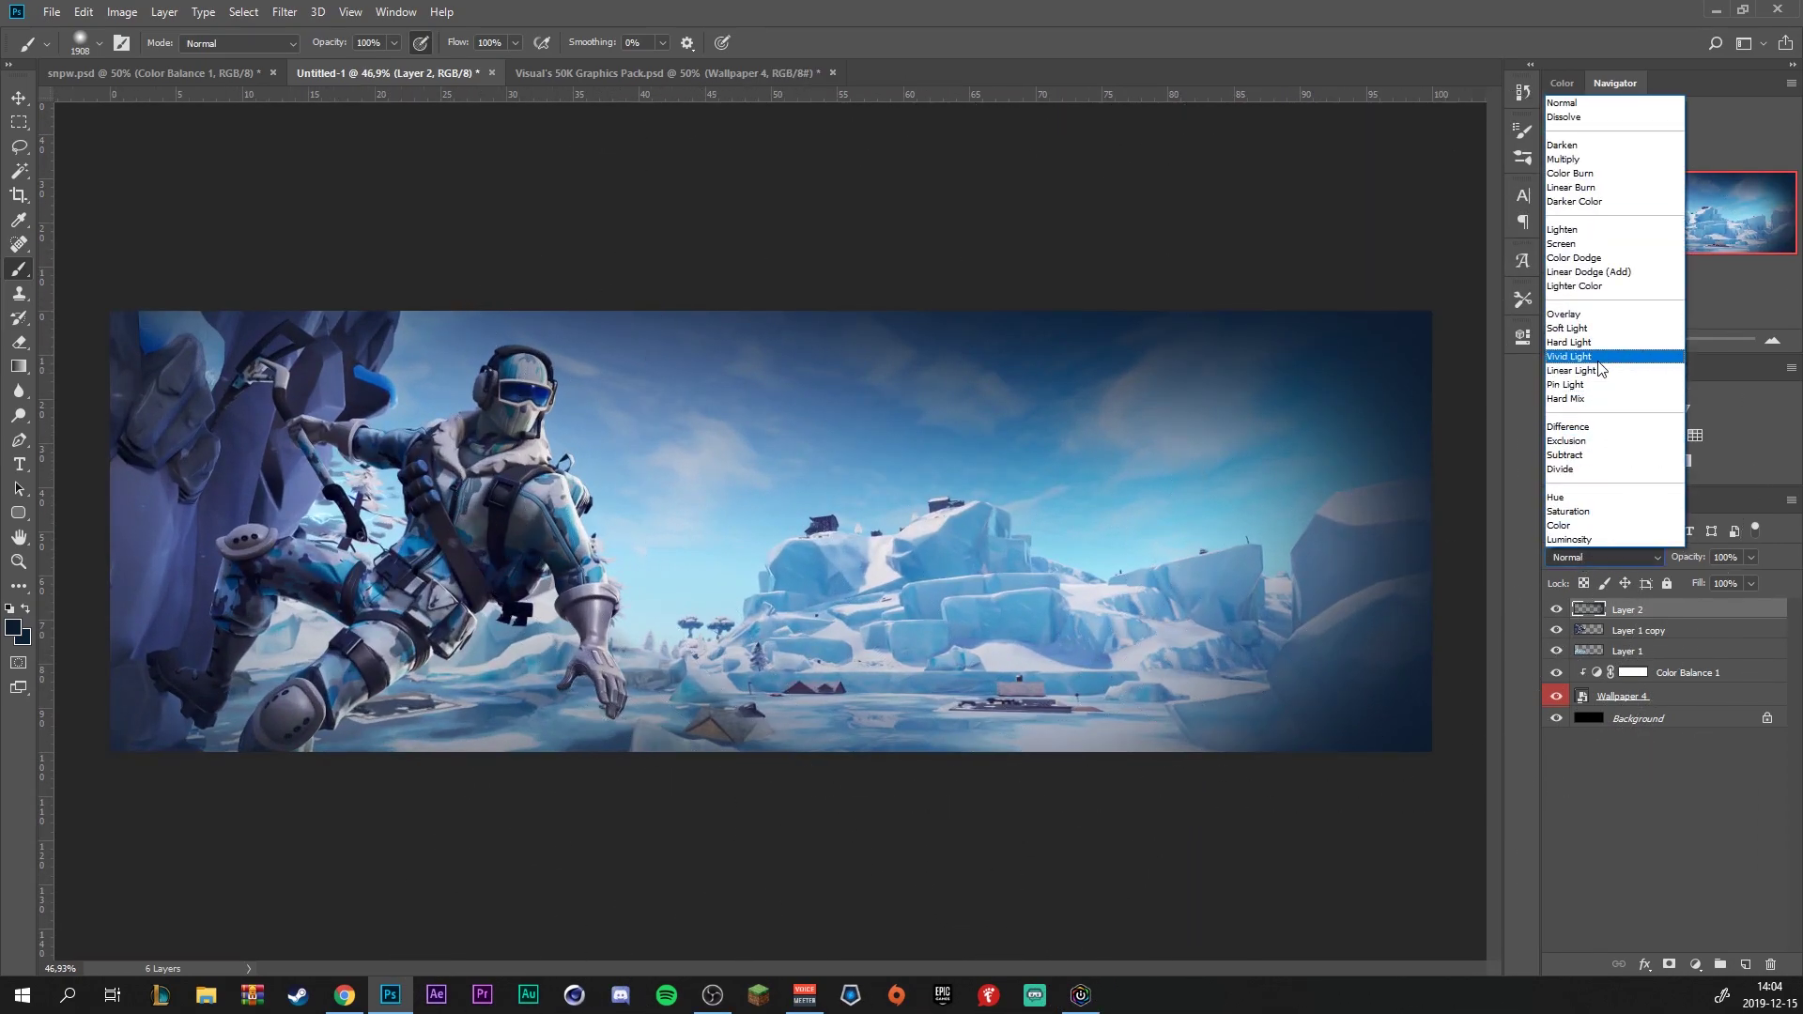
pyautogui.click(1593, 343)
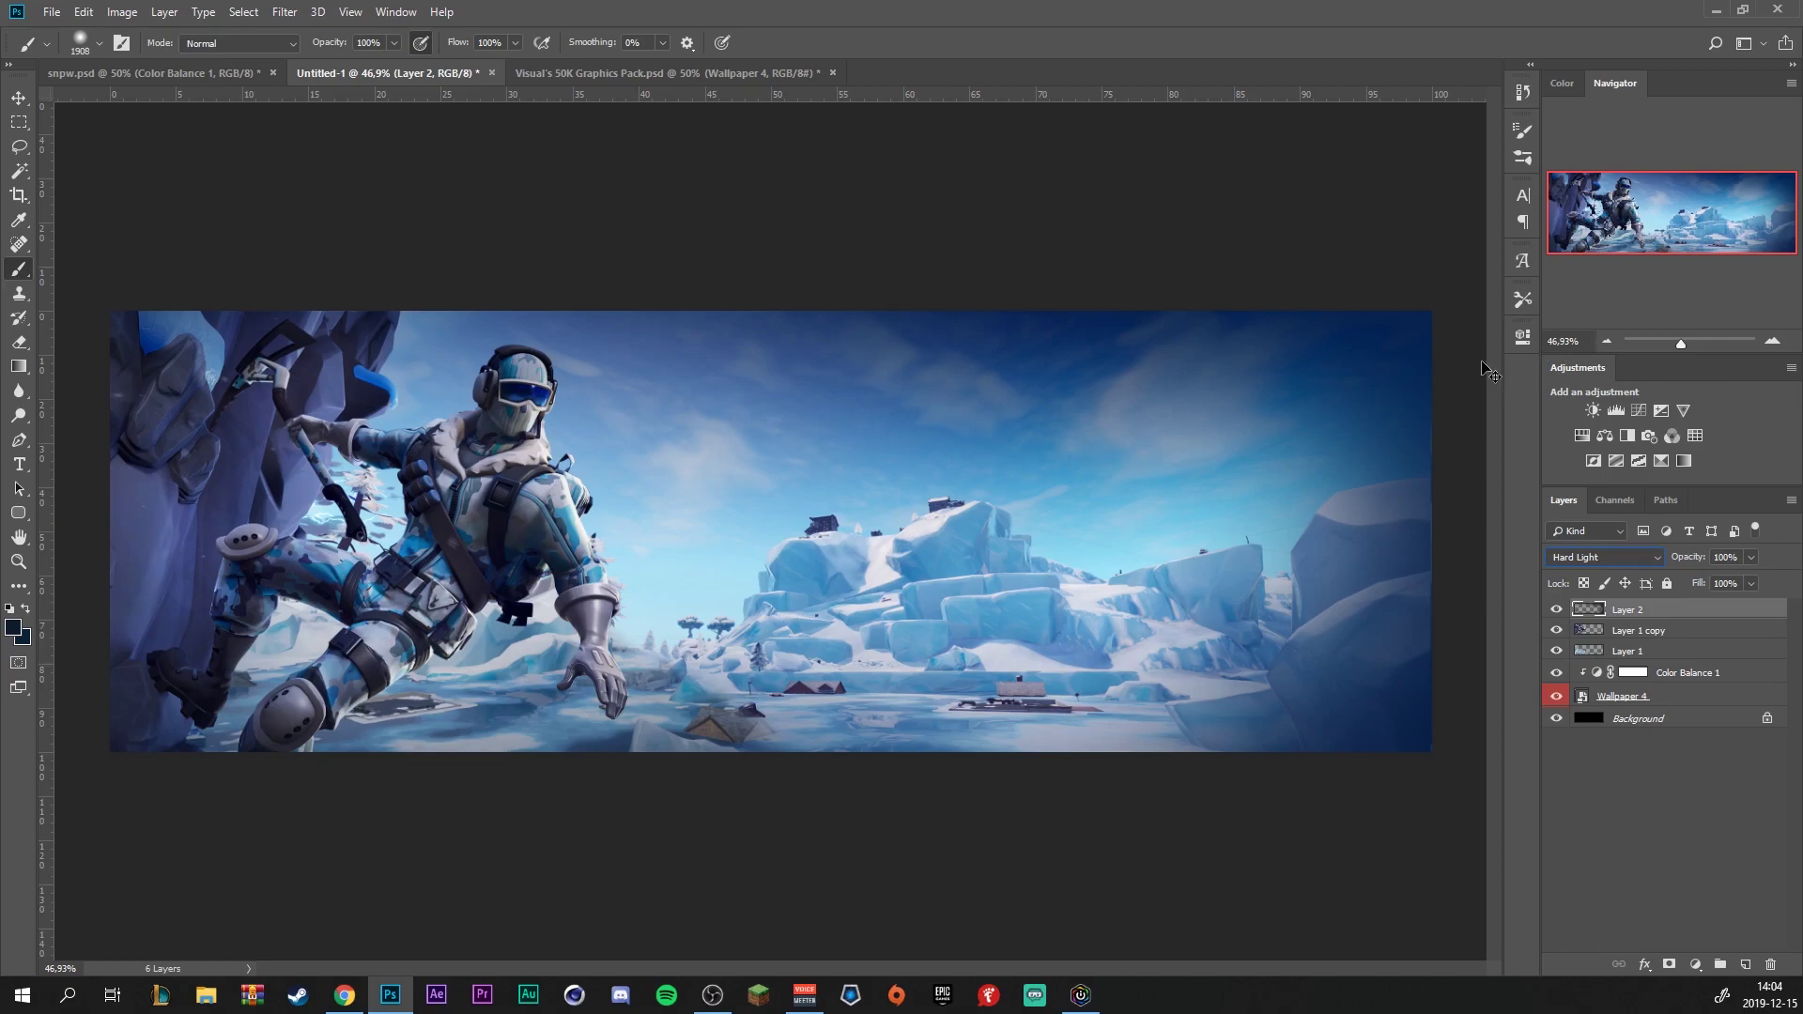
pyautogui.hotkey('ctrl', 'u')
pyautogui.click(1443, 575)
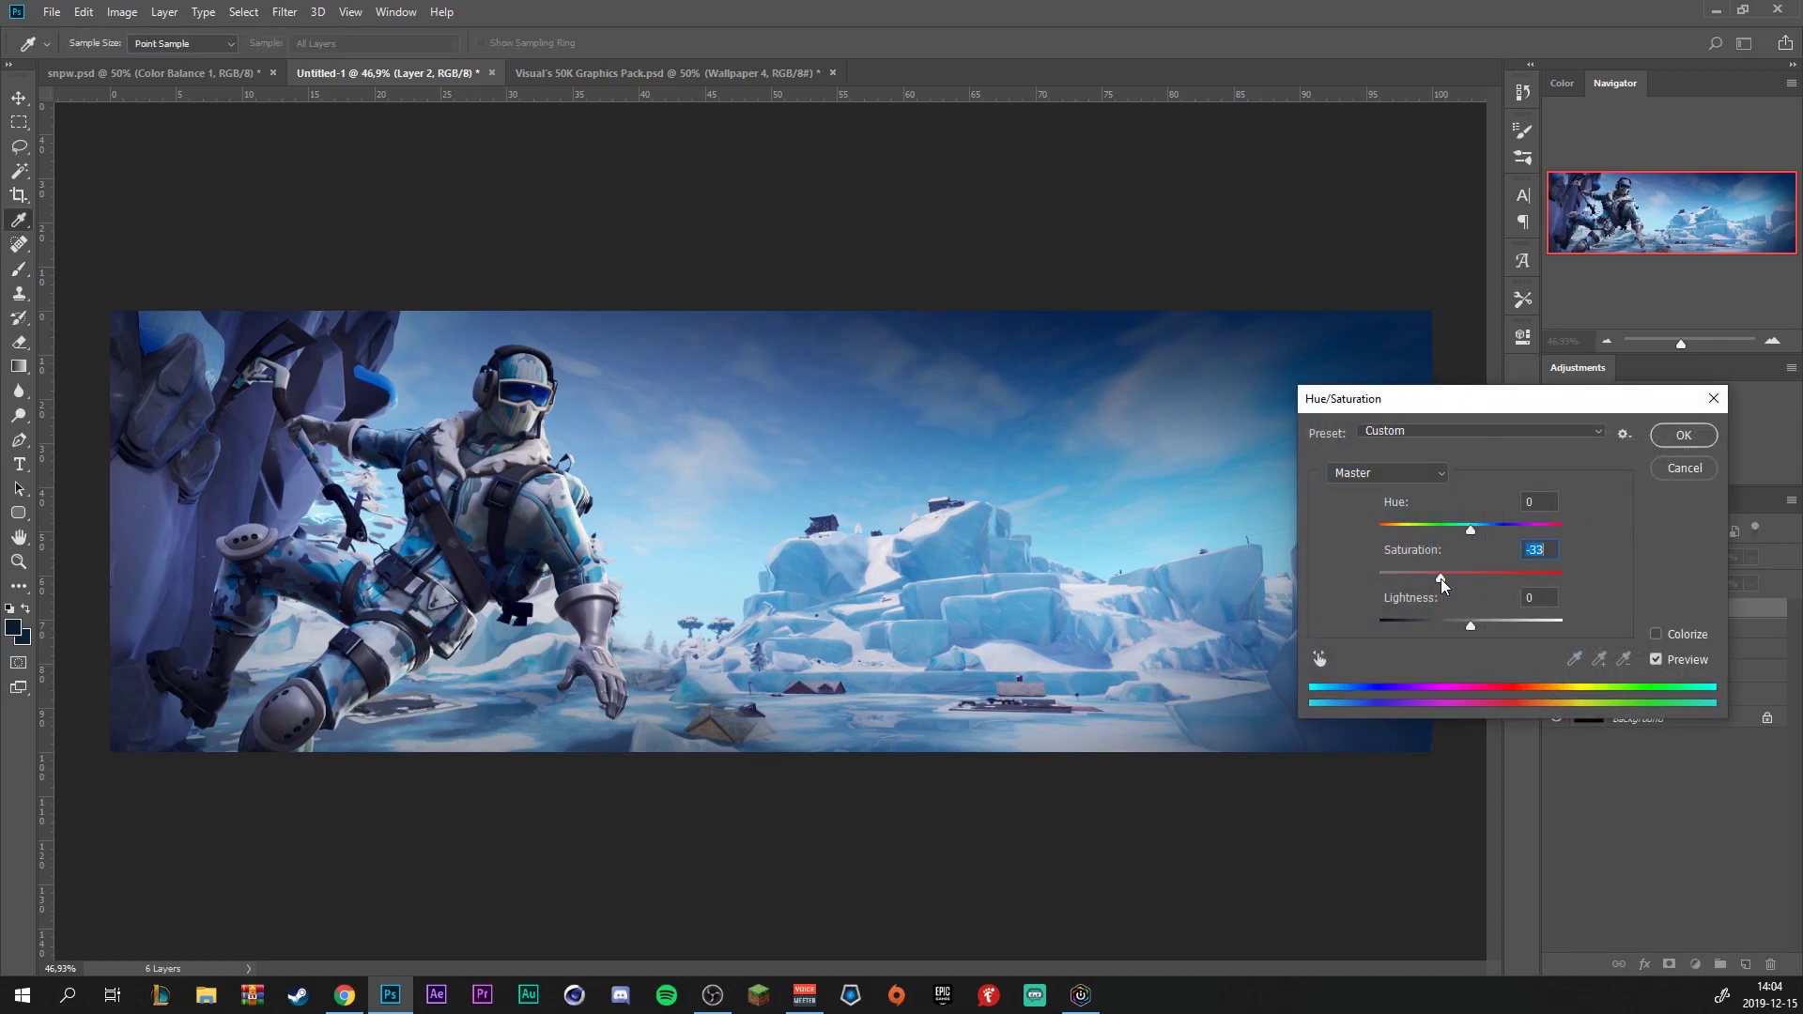
pyautogui.click(1683, 435)
# Erase the middle of the Layer 2 vignette with a large soft eraser so the dark shading stays only at the outer edges
pyautogui.press('e')
pyautogui.moveTo(462, 491)
pyautogui.mouseDown()
pyautogui.moveTo(633, 482)
pyautogui.moveTo(708, 427)
pyautogui.mouseUp()
pyautogui.click(355, 474)
pyautogui.moveTo(355, 474)
pyautogui.mouseDown()
pyautogui.moveTo(1054, 485)
pyautogui.moveTo(1216, 514)
pyautogui.mouseUp()
pyautogui.click(1216, 515)
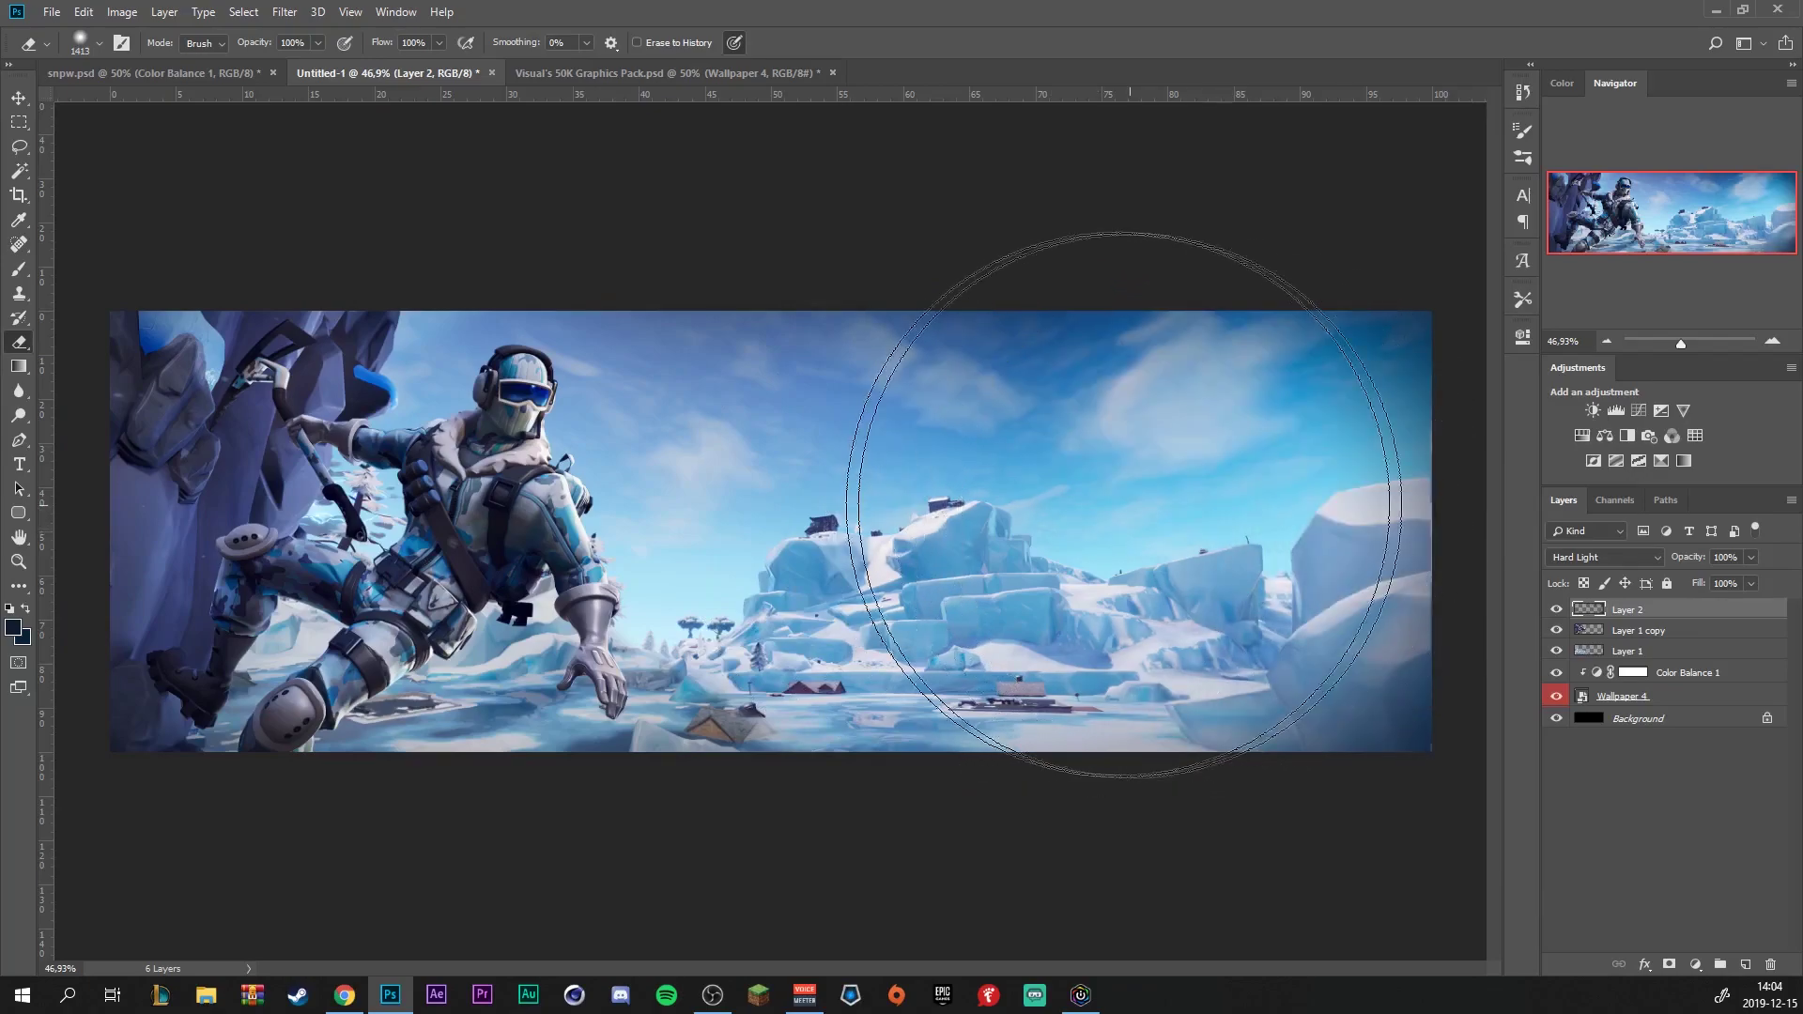
pyautogui.hotkey('ctrl', 'z')
pyautogui.moveTo(1091, 489); pyautogui.dragTo(1352, 531)
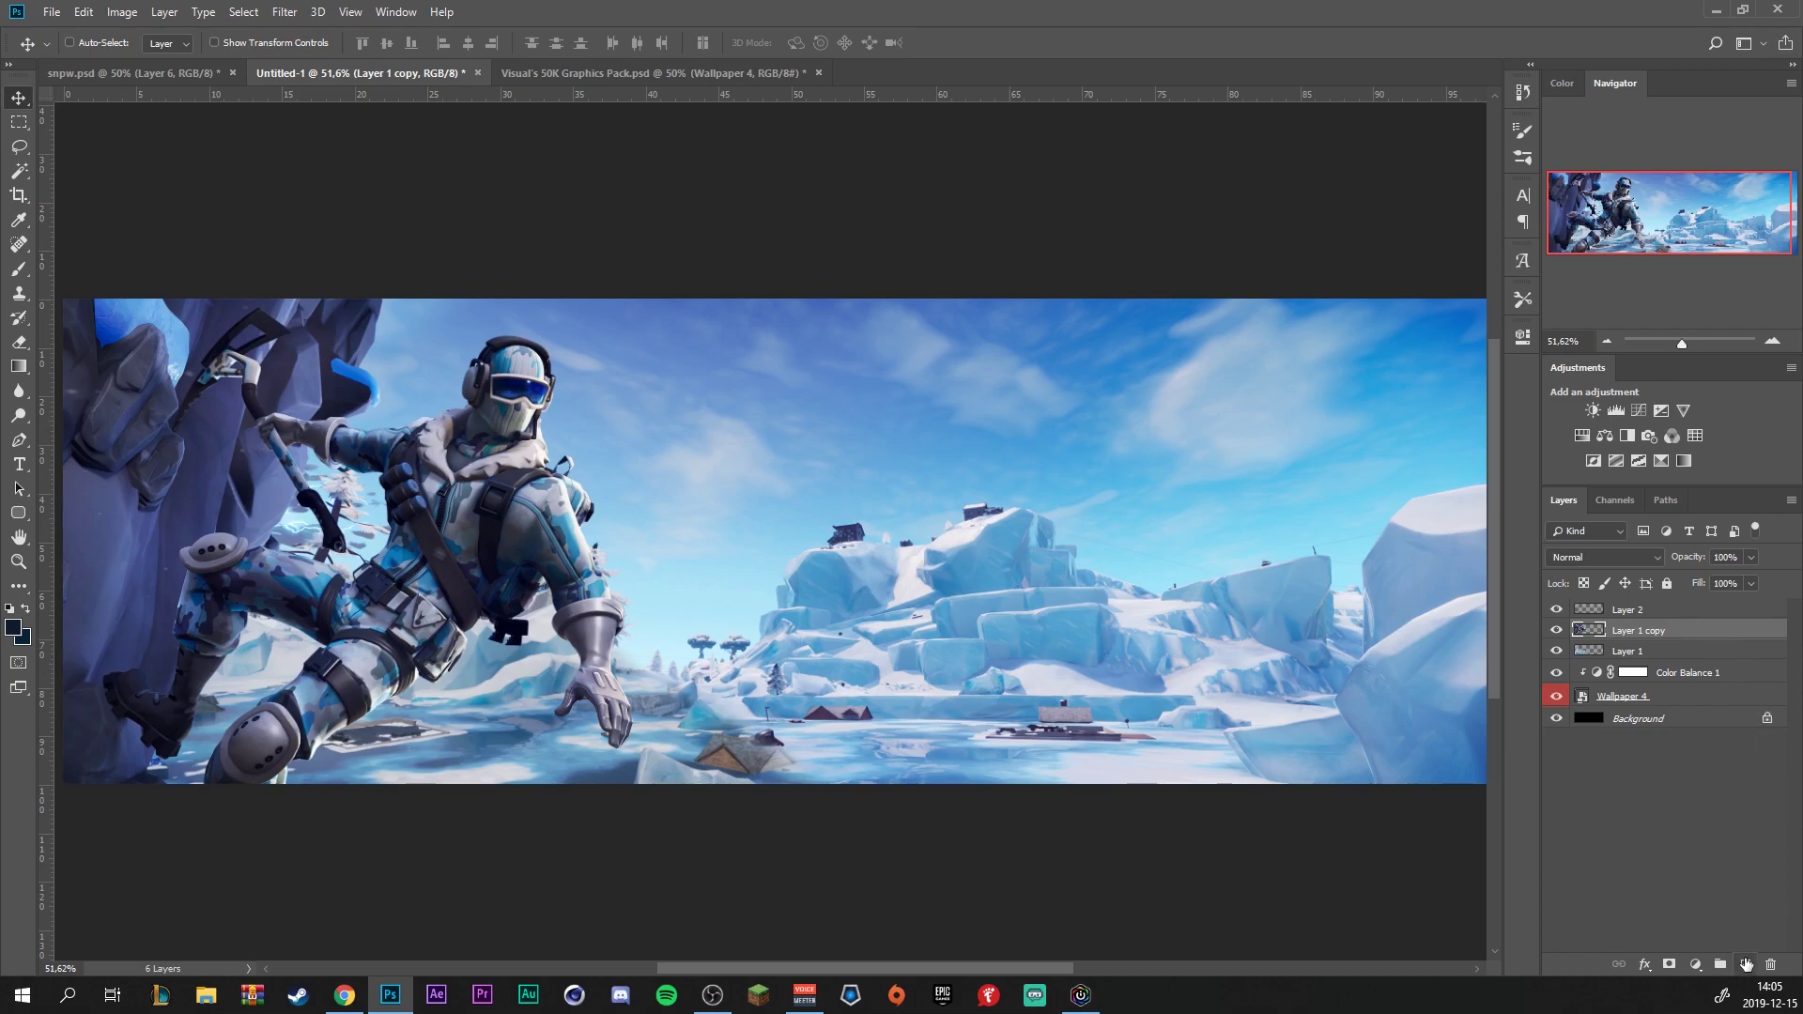
# Create a new layer above Layer 1 copy and clip it to the character layer
pyautogui.click(1744, 963)
pyautogui.rightClick(1683, 630)
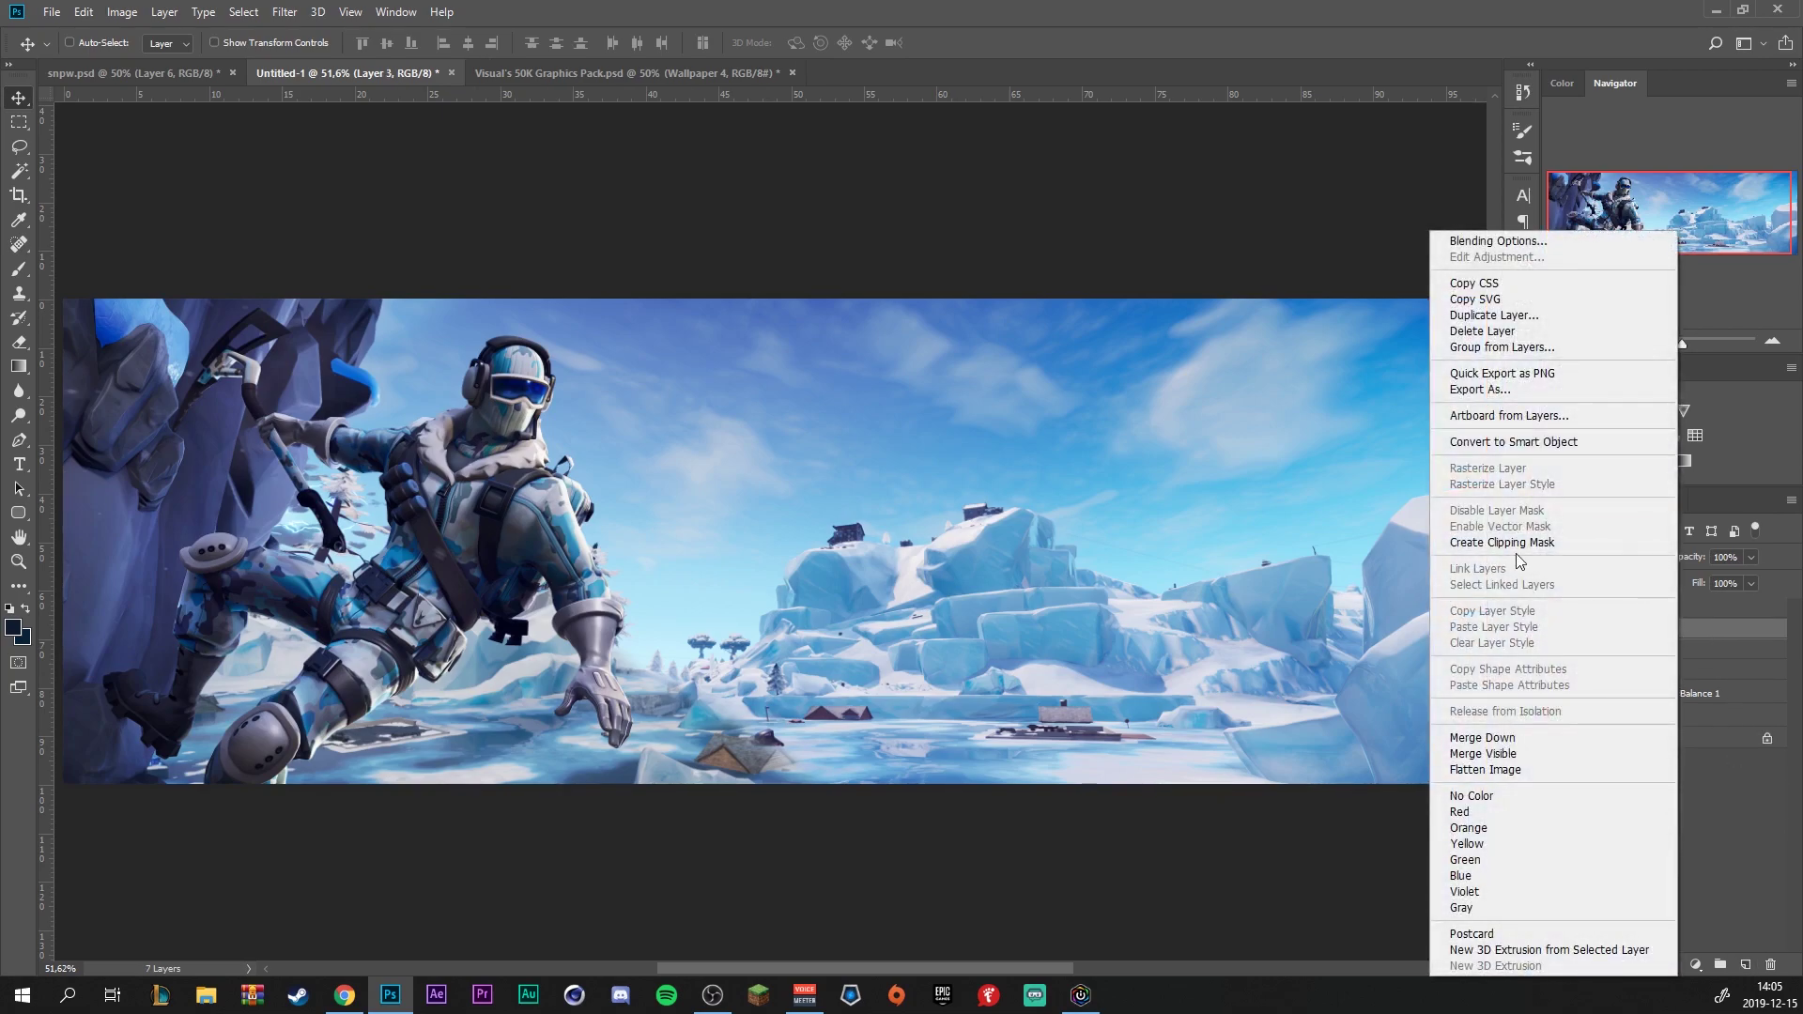
pyautogui.click(1517, 543)
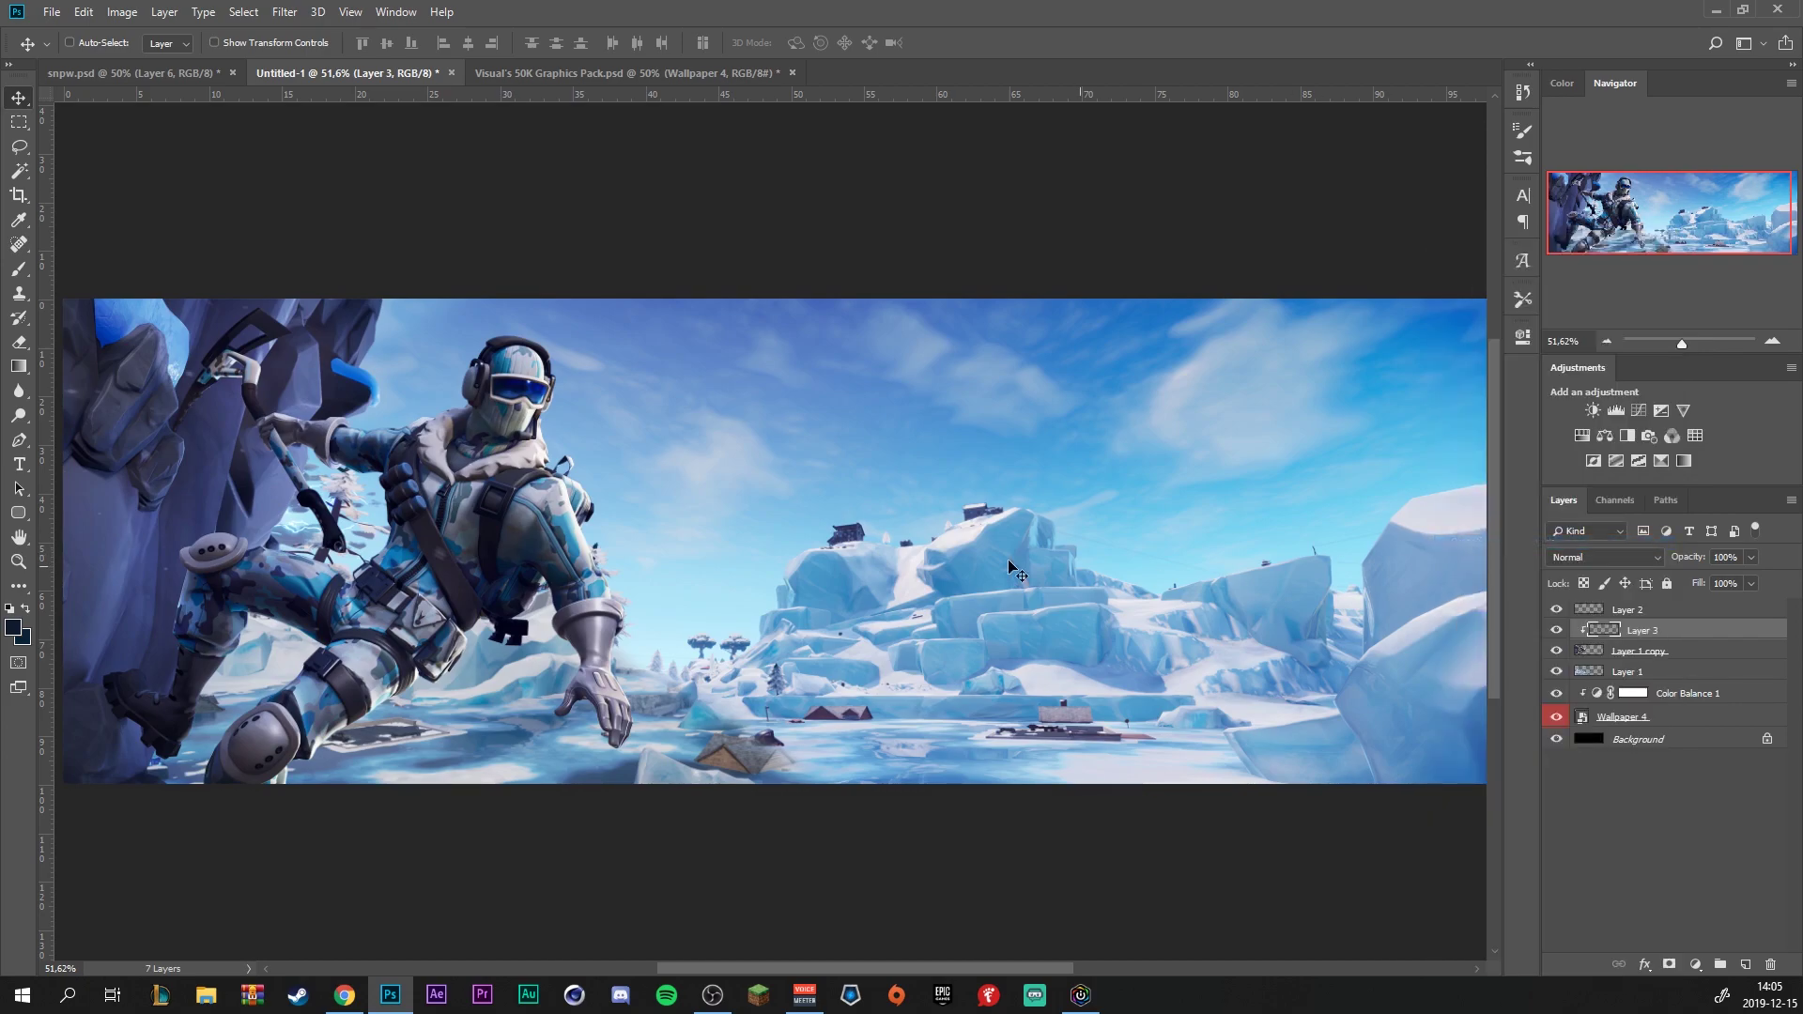
# Paint soft white highlights along the character's head, arms and body on Layer 3, undoing the stray stroke
pyautogui.click(21, 267)
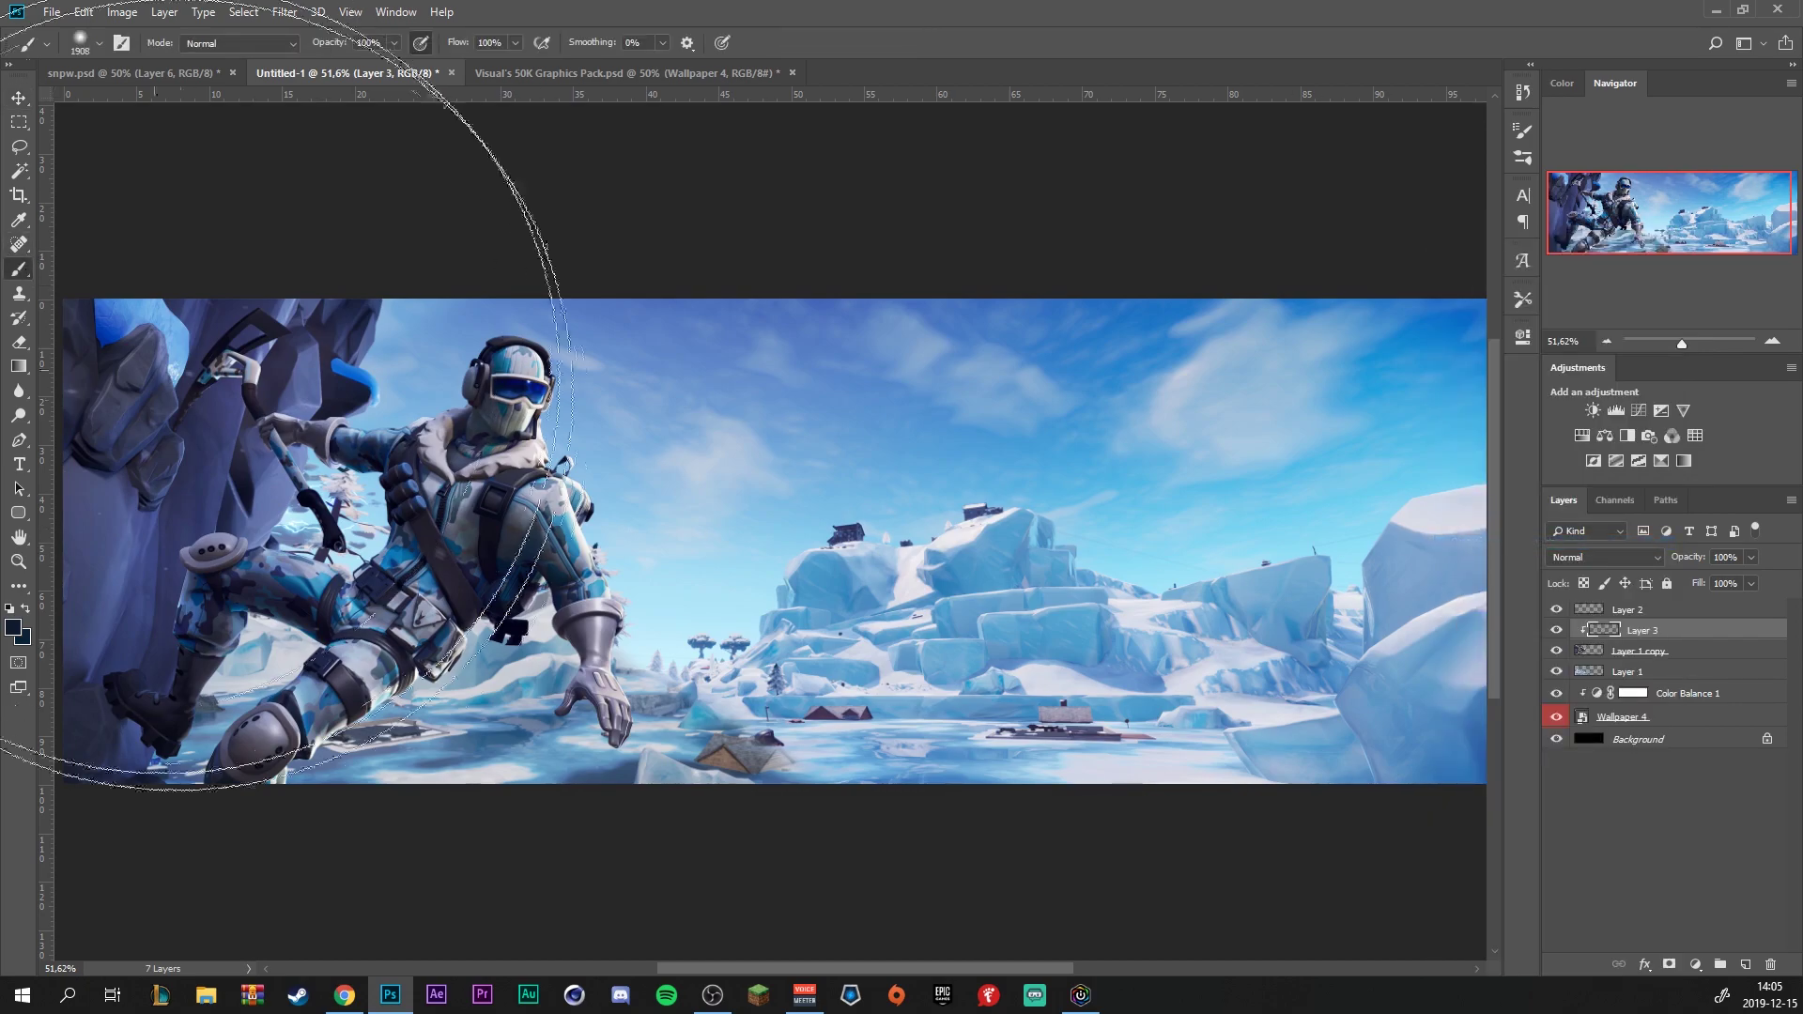
pyautogui.click(23, 612)
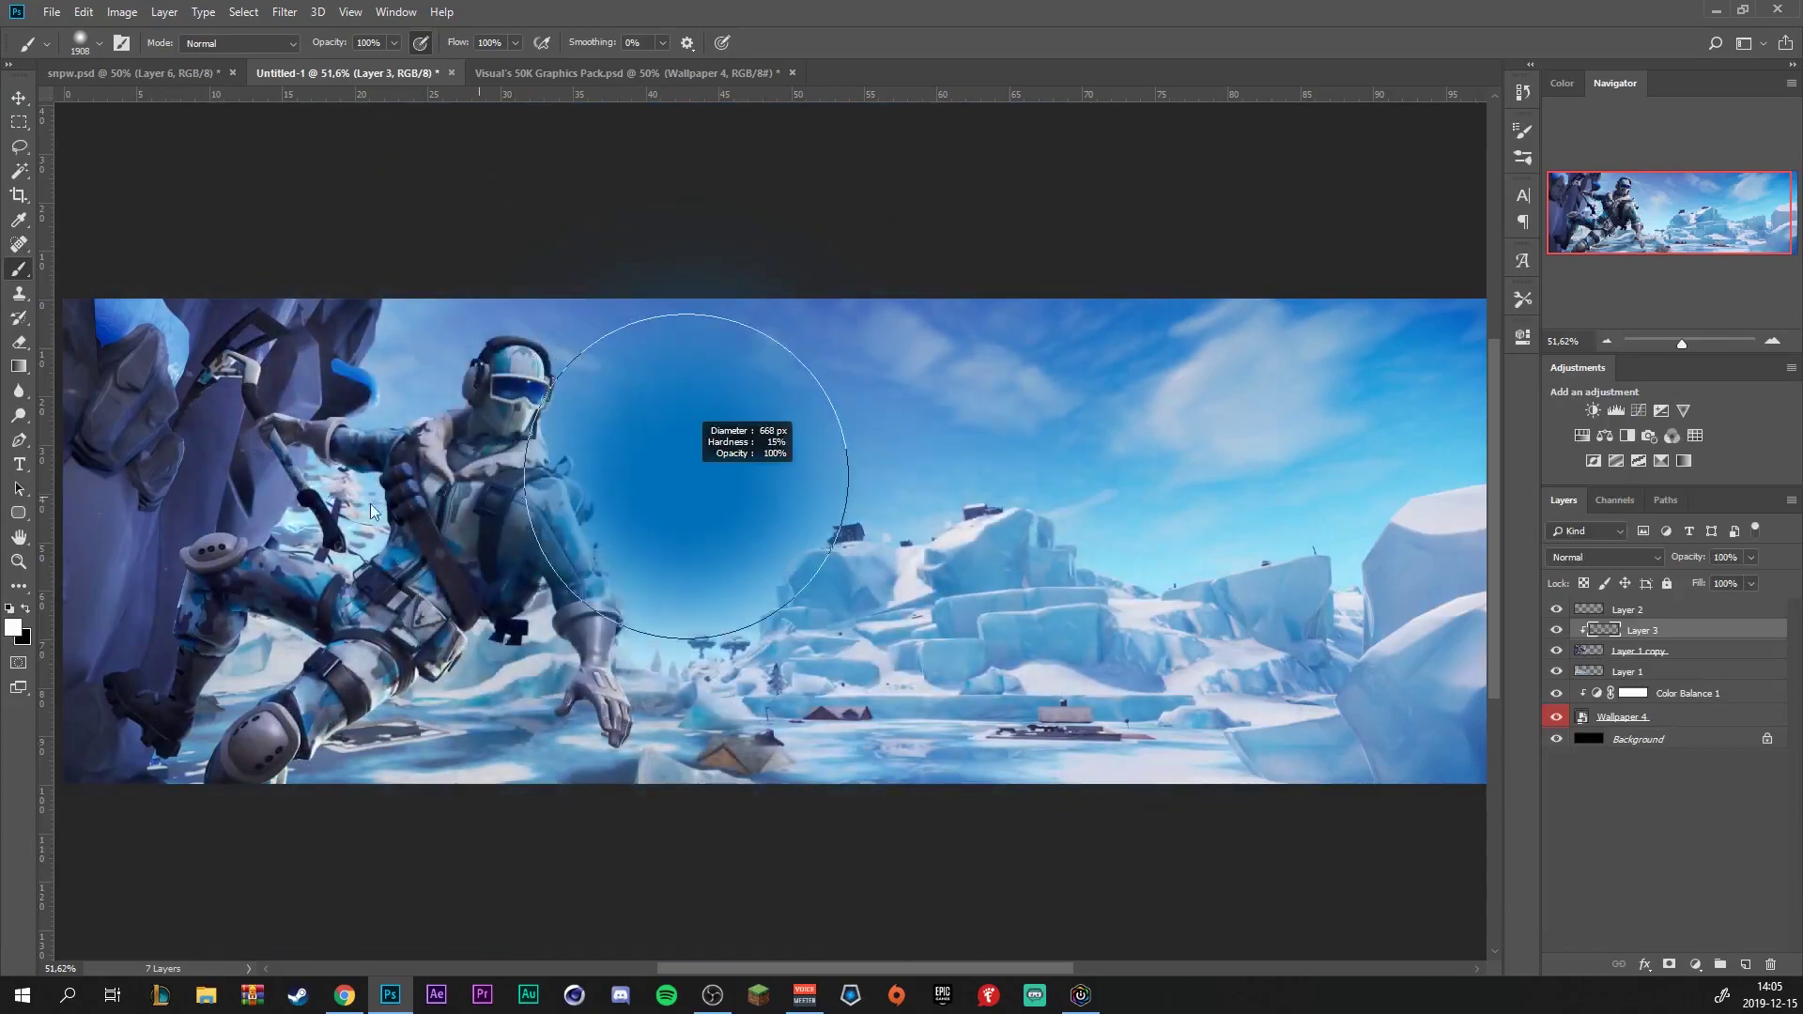
pyautogui.moveTo(370, 504); pyautogui.dragTo(277, 510)
pyautogui.moveTo(599, 423); pyautogui.dragTo(613, 423)
pyautogui.moveTo(601, 362)
pyautogui.mouseDown()
pyautogui.moveTo(615, 414)
pyautogui.moveTo(602, 407)
pyautogui.moveTo(672, 479)
pyautogui.moveTo(685, 574)
pyautogui.moveTo(726, 654)
pyautogui.moveTo(690, 729)
pyautogui.moveTo(736, 712)
pyautogui.moveTo(410, 779)
pyautogui.moveTo(475, 756)
pyautogui.moveTo(461, 728)
pyautogui.moveTo(525, 725)
pyautogui.mouseUp()
pyautogui.hotkey('ctrl', 'z')
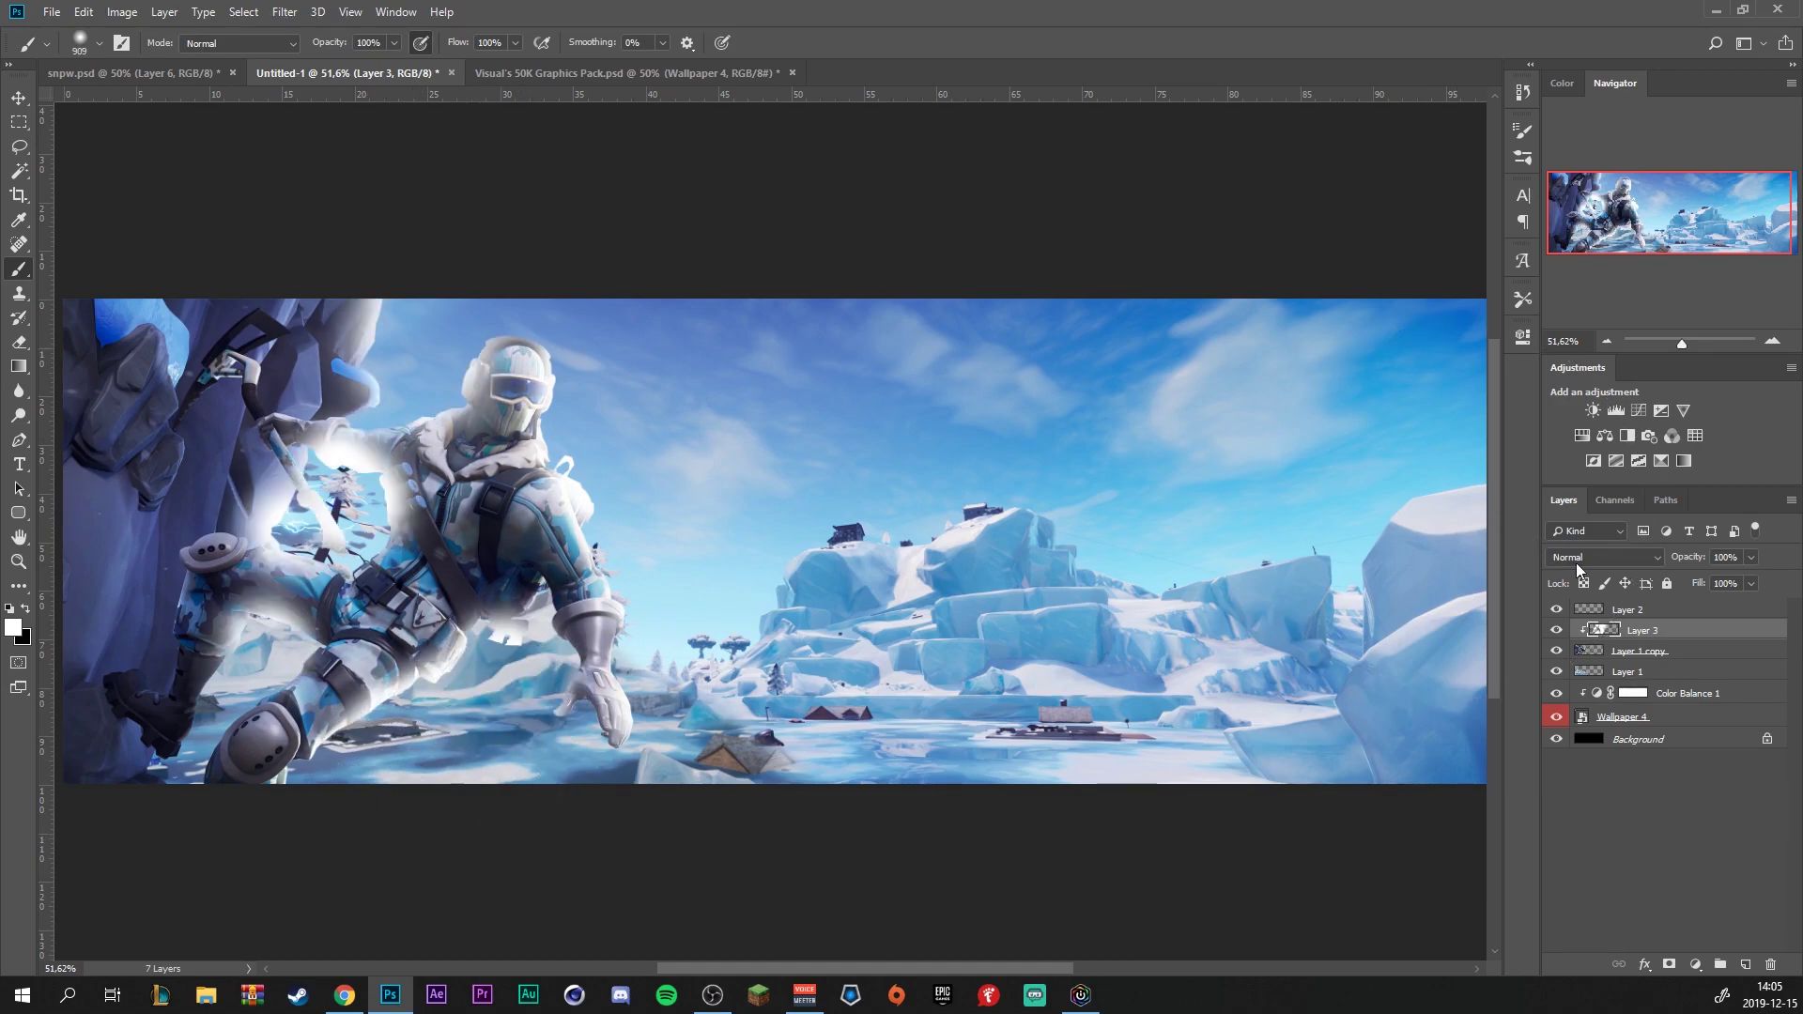
# Set Layer 3's blend mode to Overlay and its opacity to 80%
pyautogui.click(1578, 561)
pyautogui.click(1582, 317)
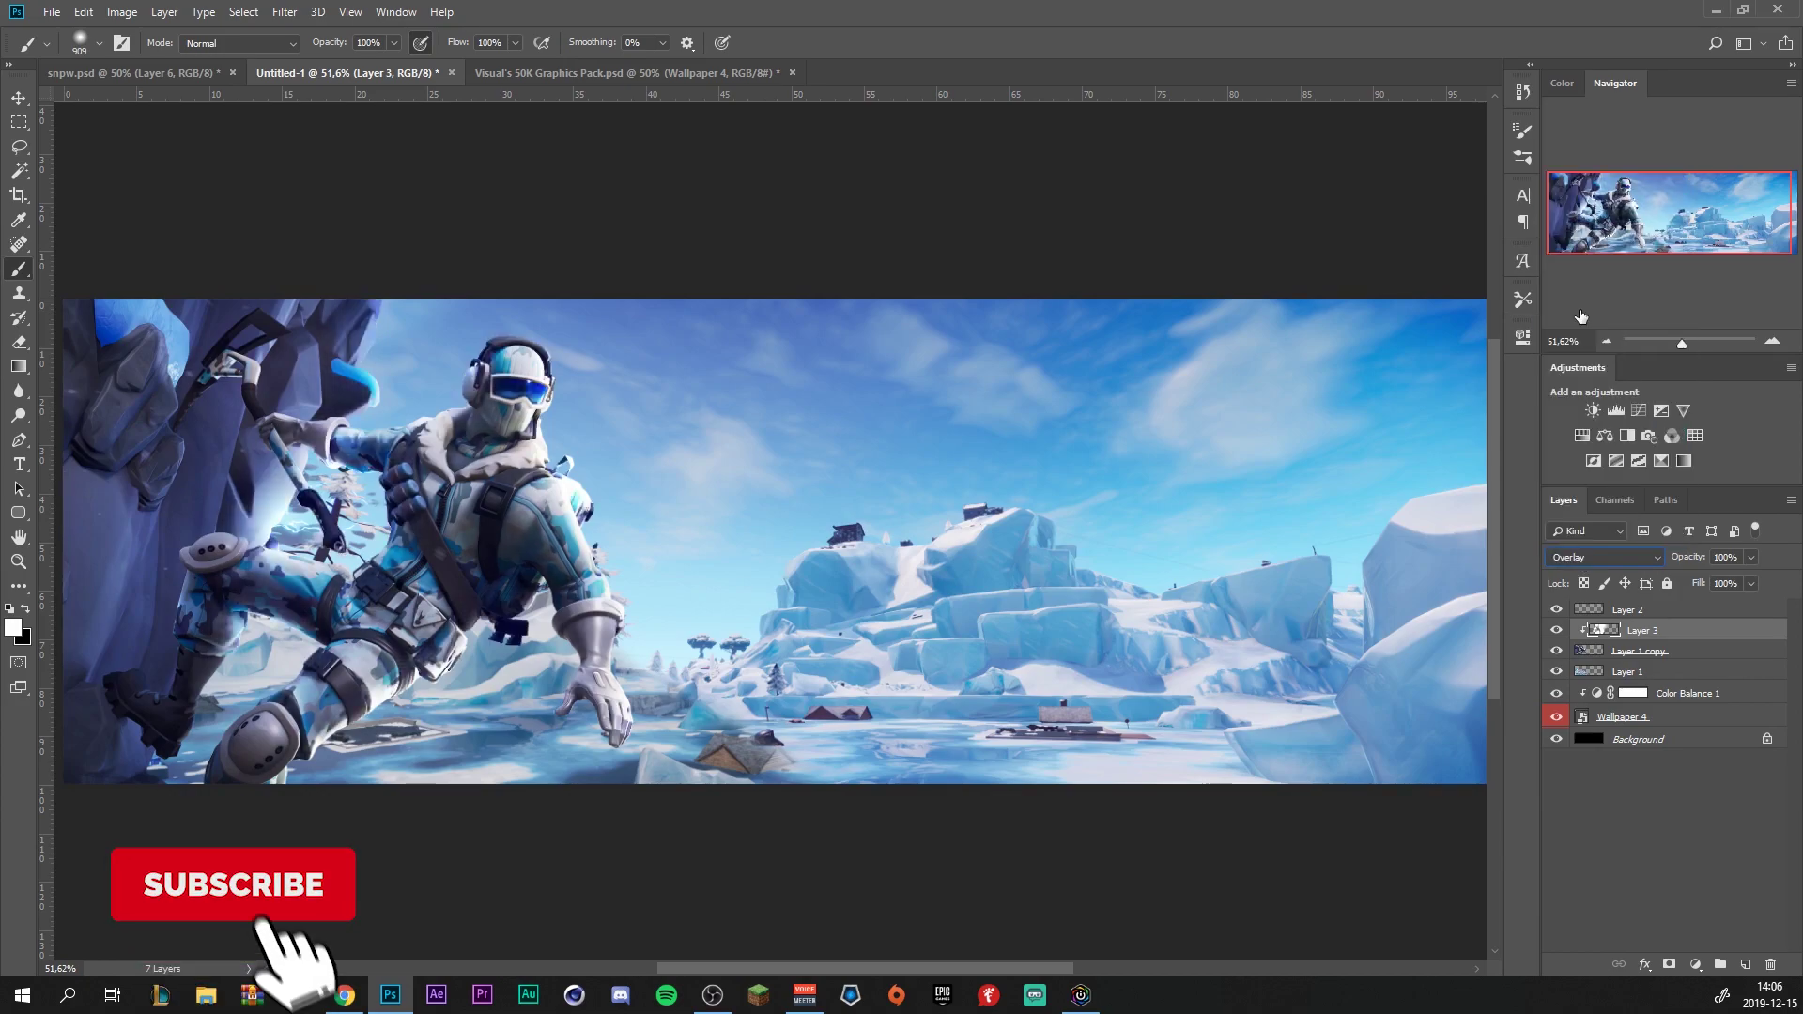
pyautogui.click(1750, 556)
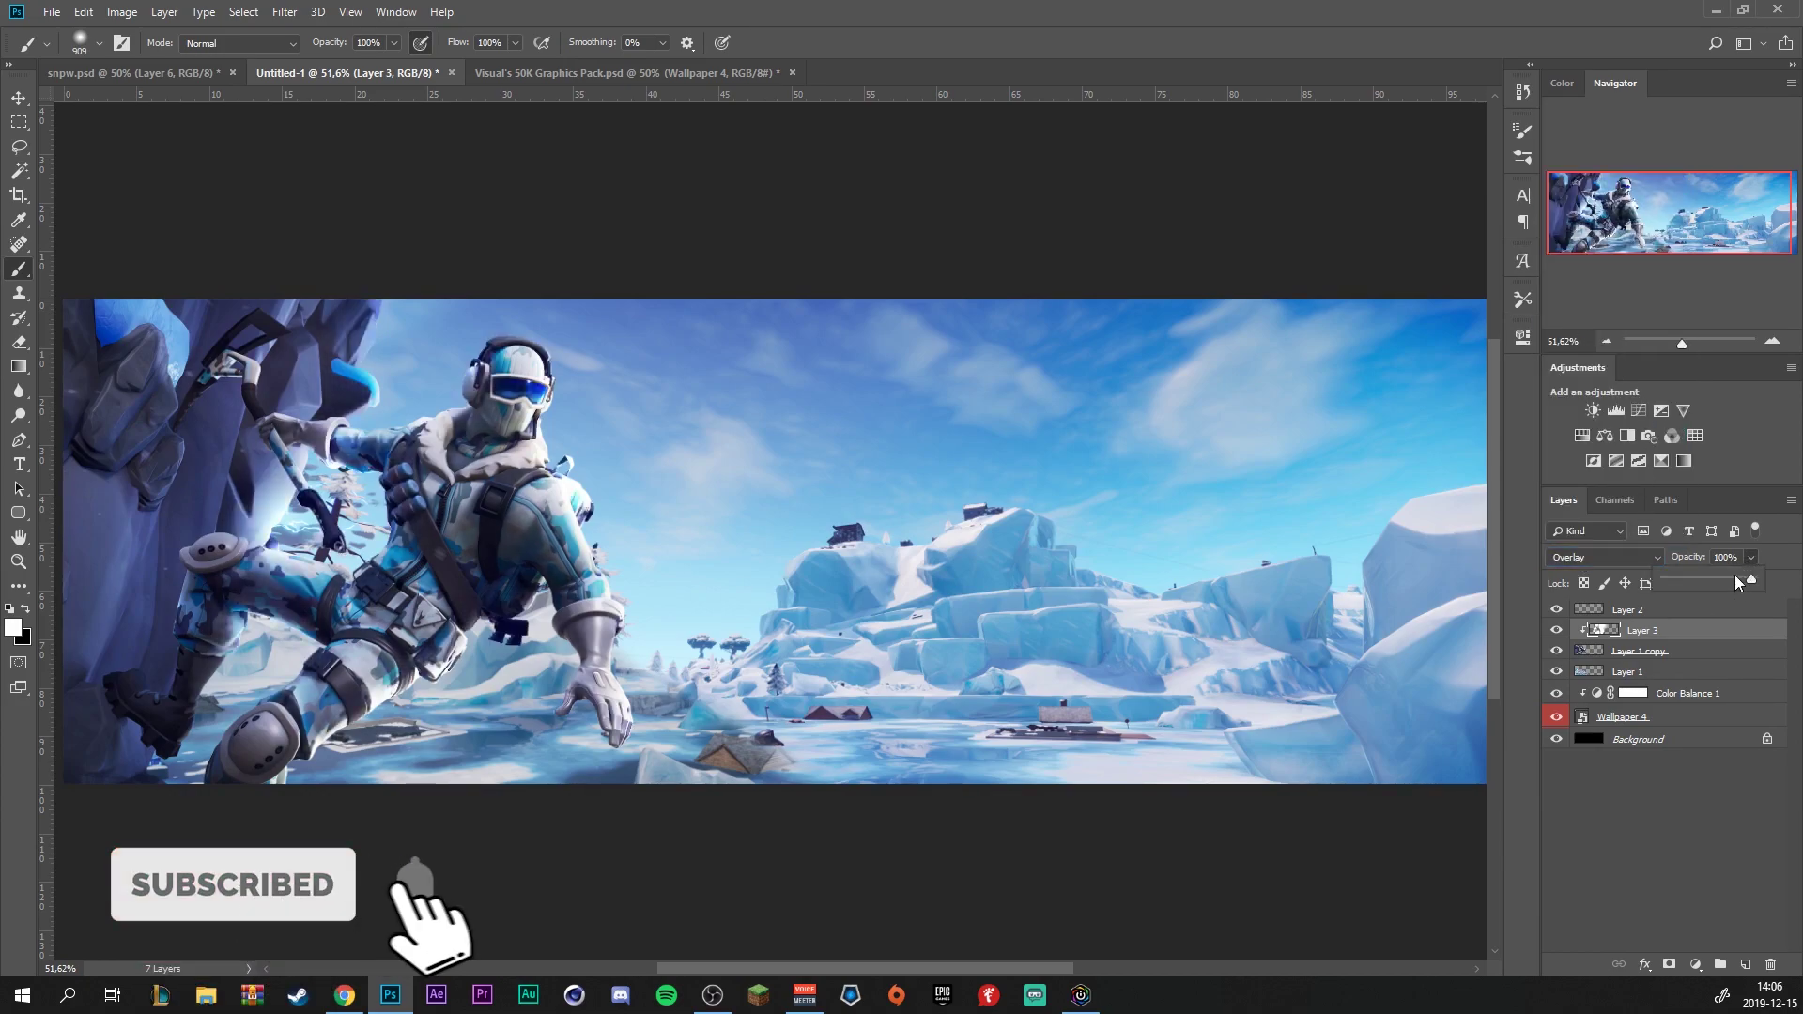
pyautogui.click(1736, 575)
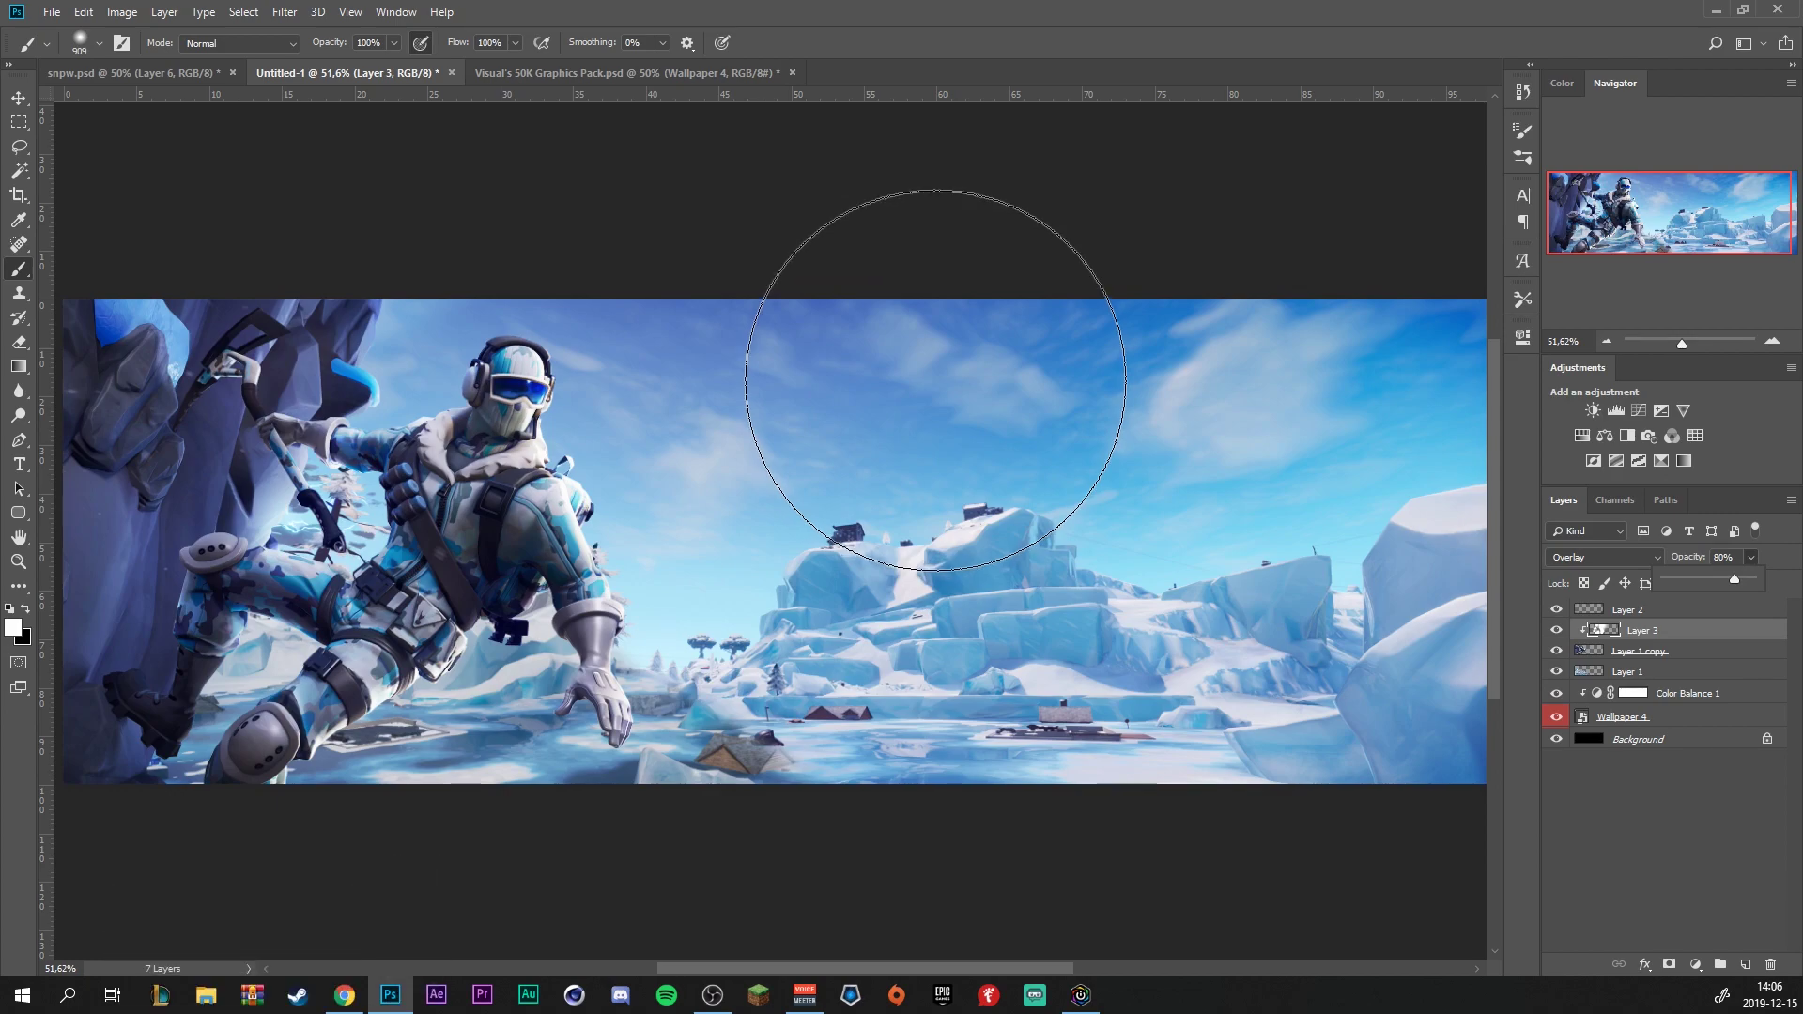
pyautogui.click(402, 392)
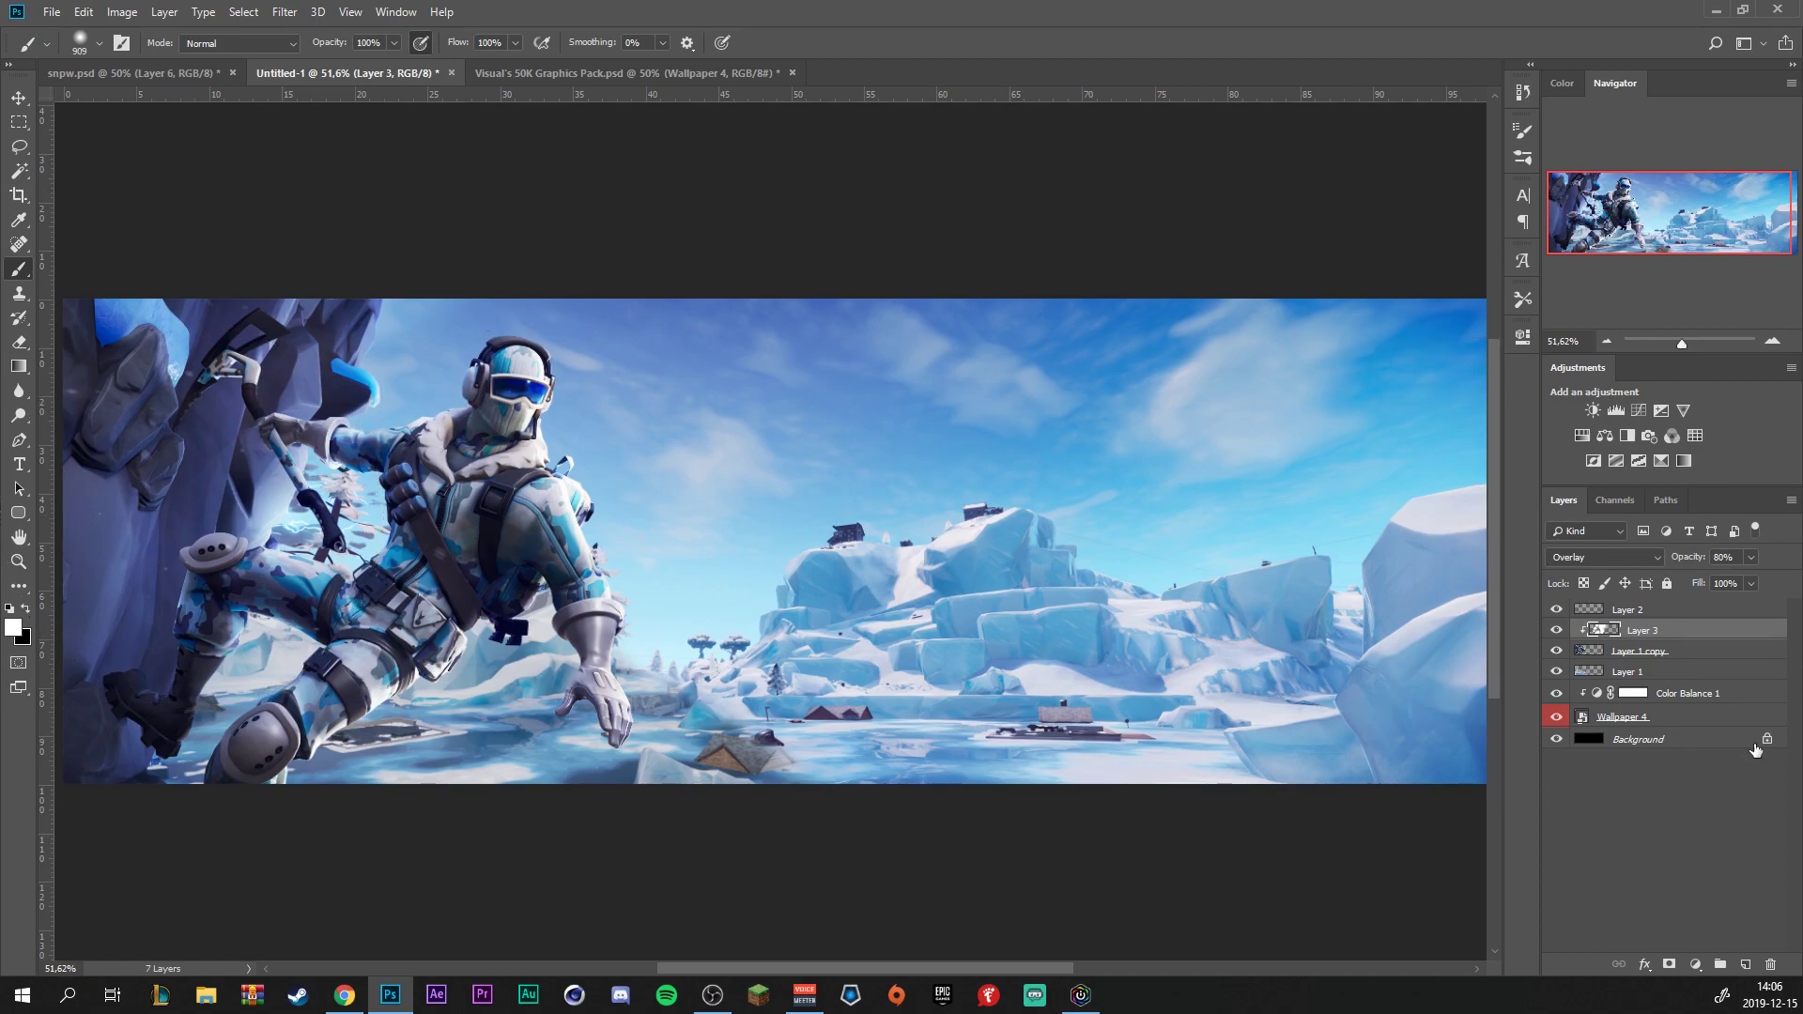
# Add a Color Balance adjustment layer above Layer 3 and clip it to the character
pyautogui.click(1693, 964)
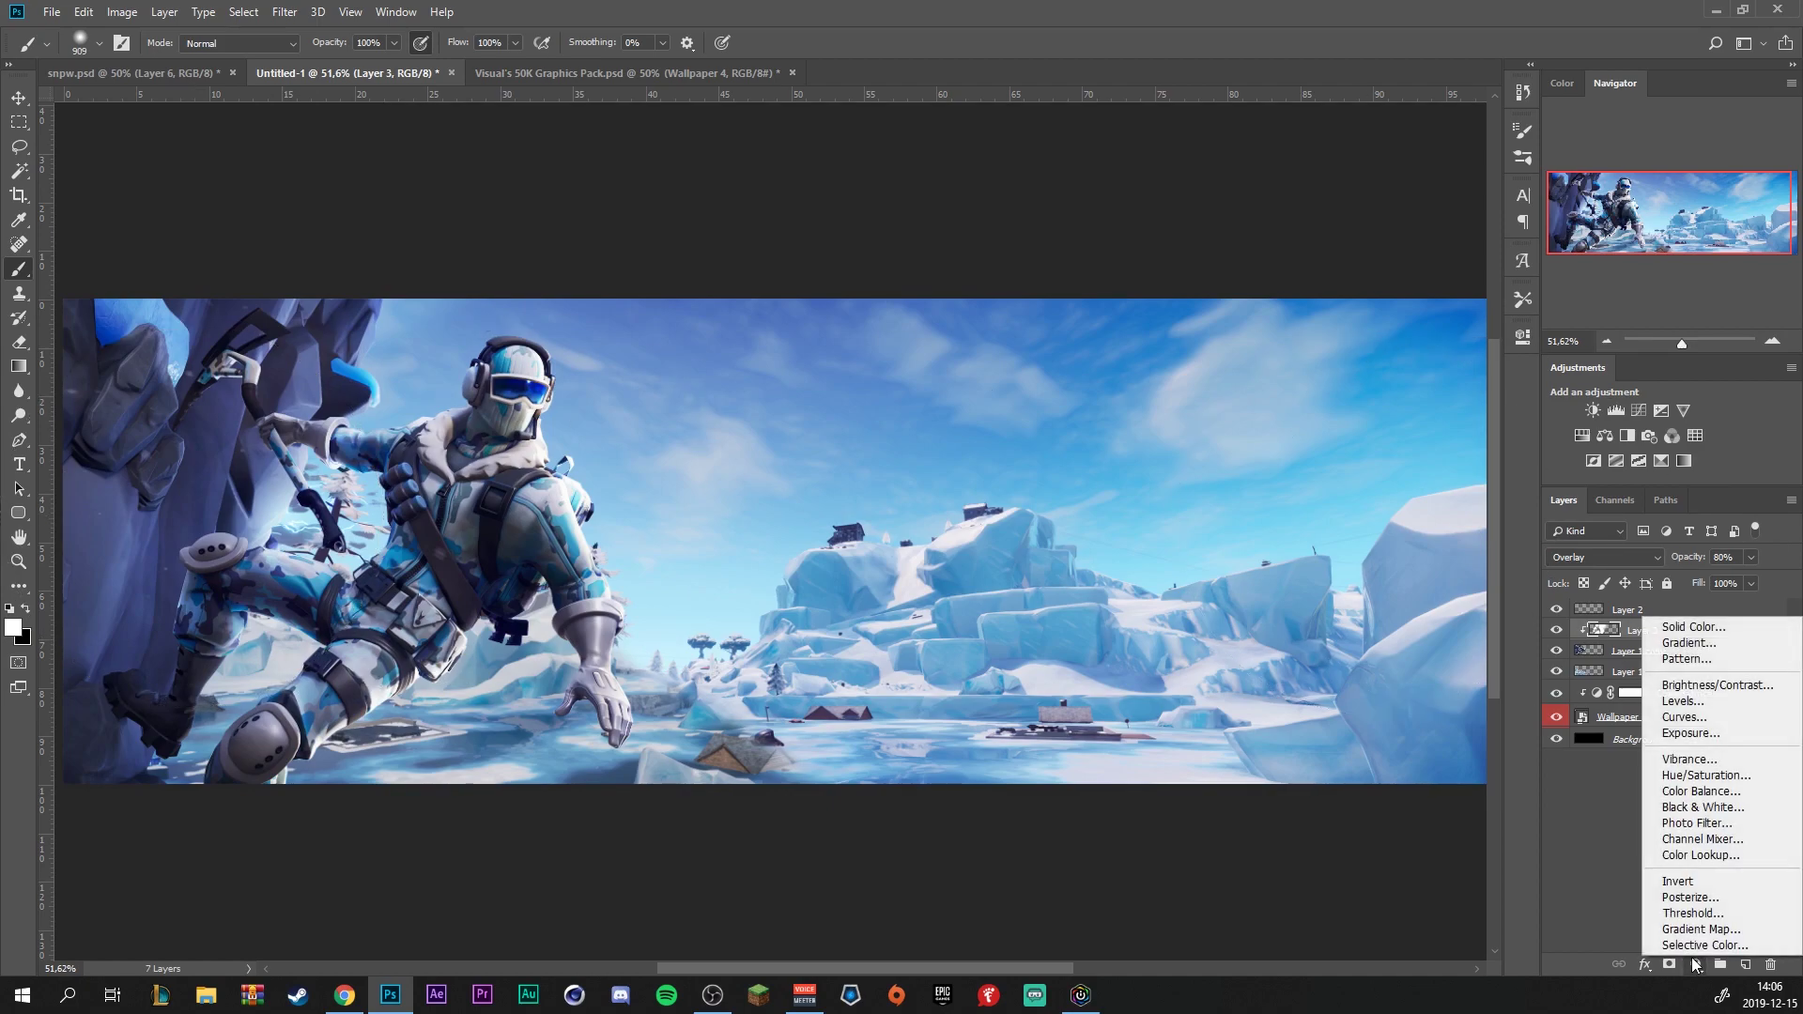
pyautogui.click(1720, 794)
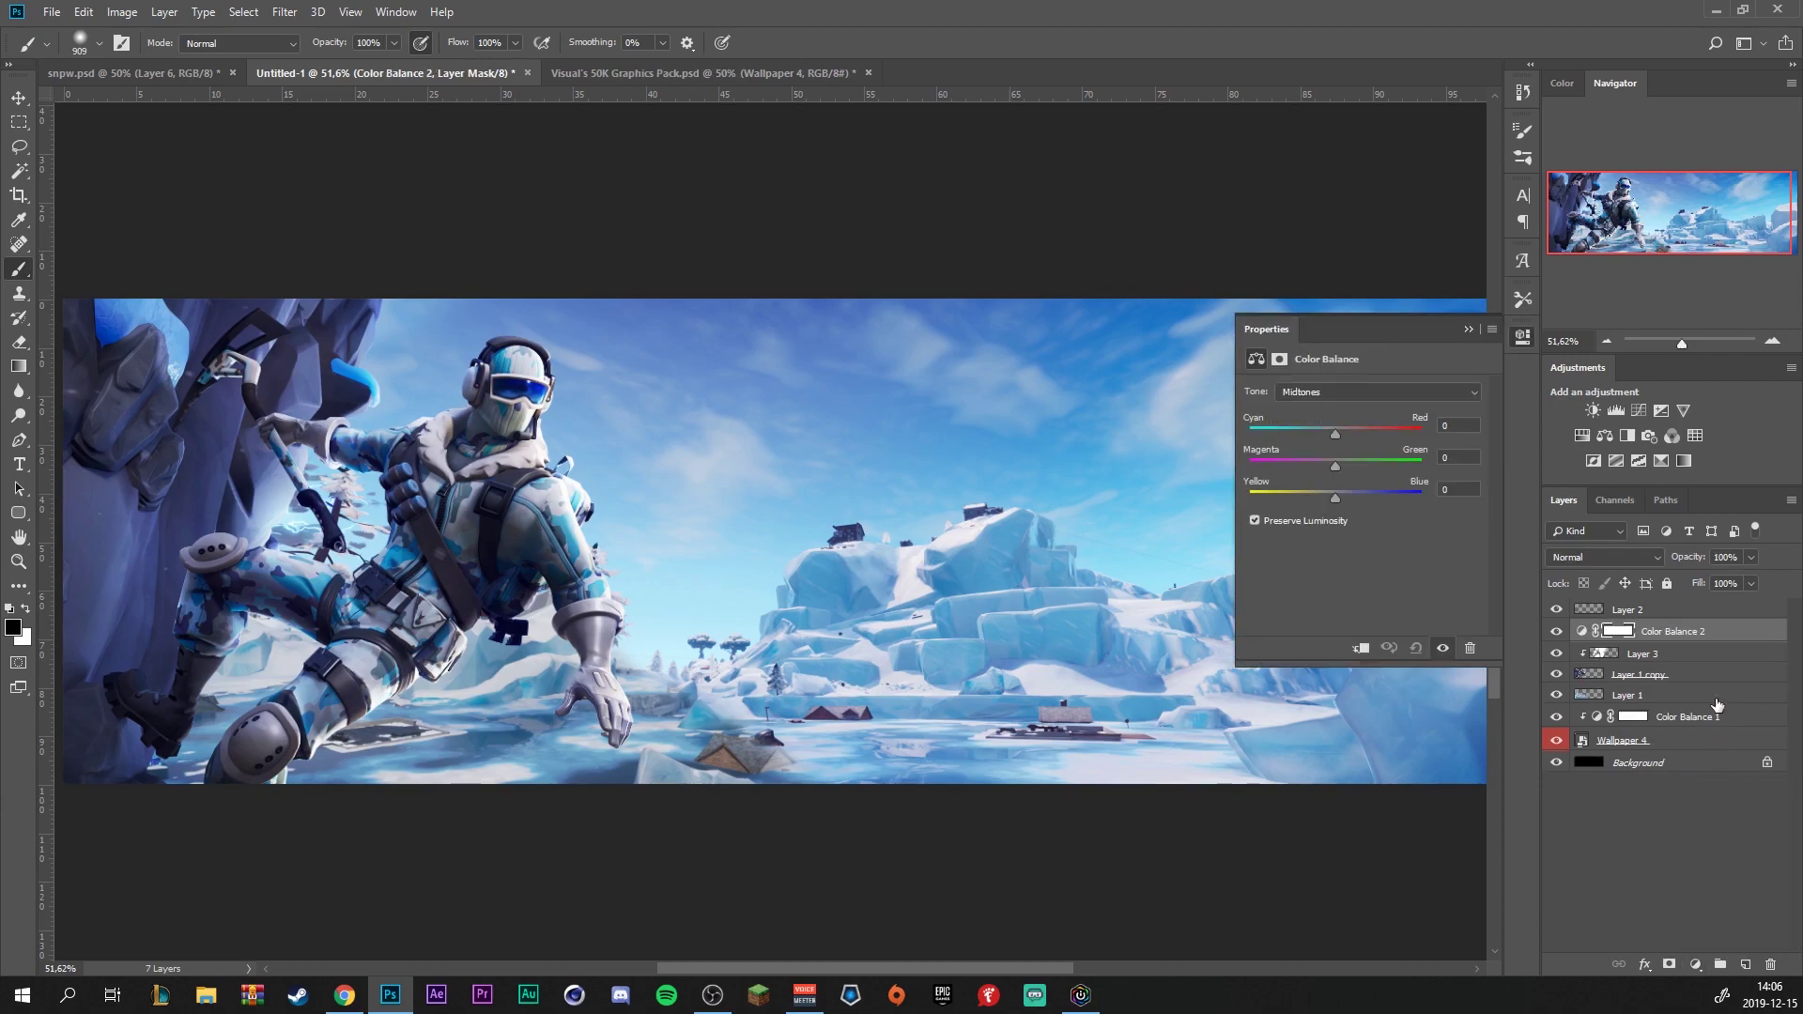
pyautogui.rightClick(1749, 641)
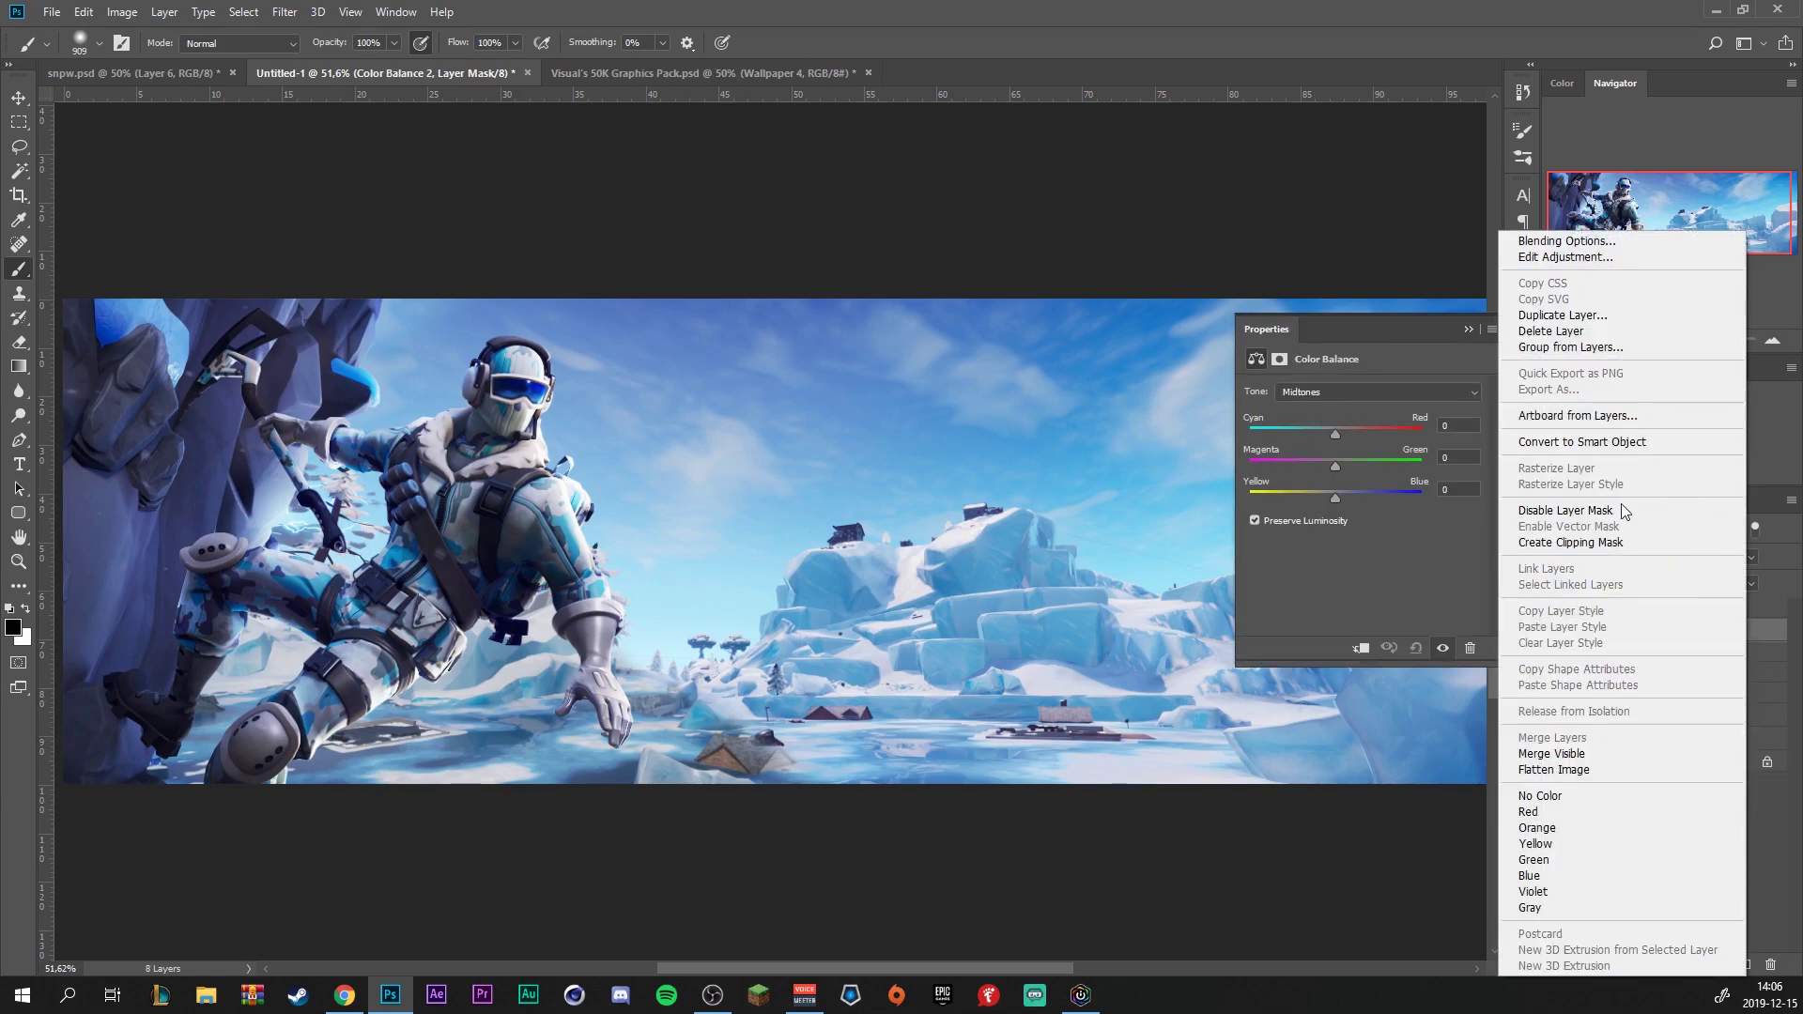
pyautogui.click(1587, 542)
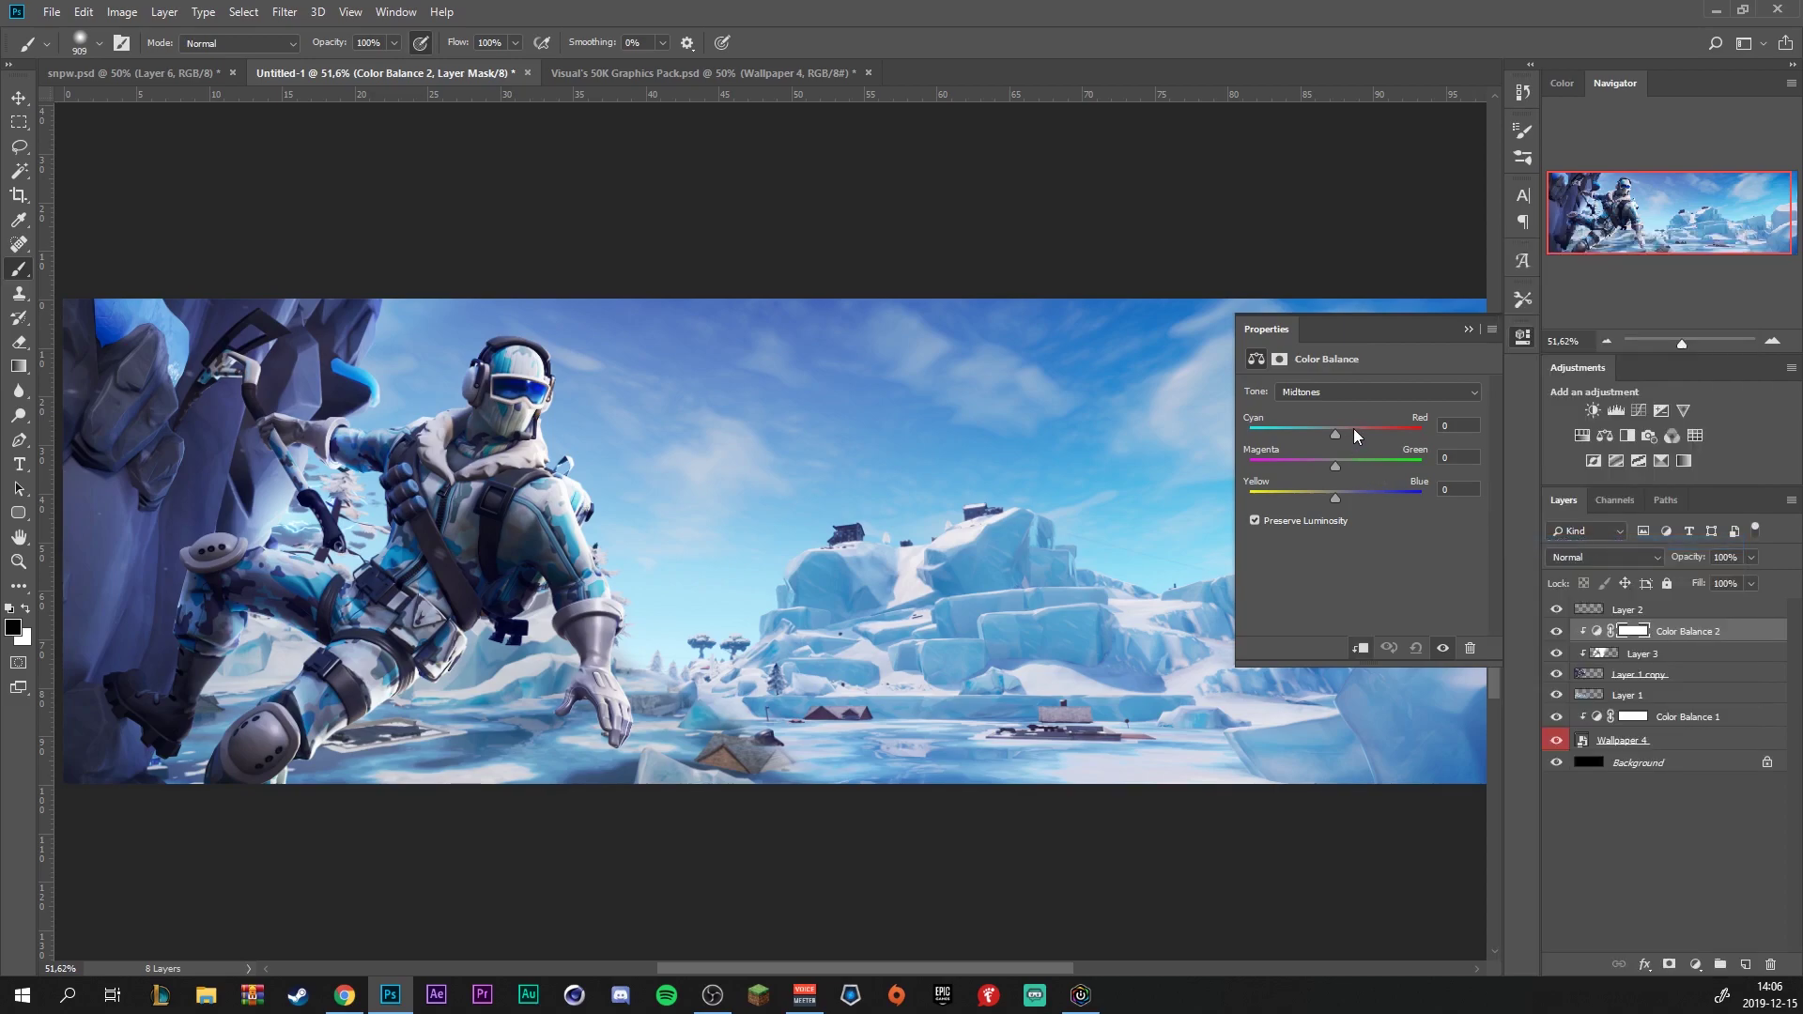
# Shift the Color Balance 2 midtones slightly toward cyan and blue
pyautogui.moveTo(1332, 432); pyautogui.dragTo(1317, 432)
pyautogui.moveTo(1336, 495); pyautogui.dragTo(1347, 495)
pyautogui.click(1469, 330)
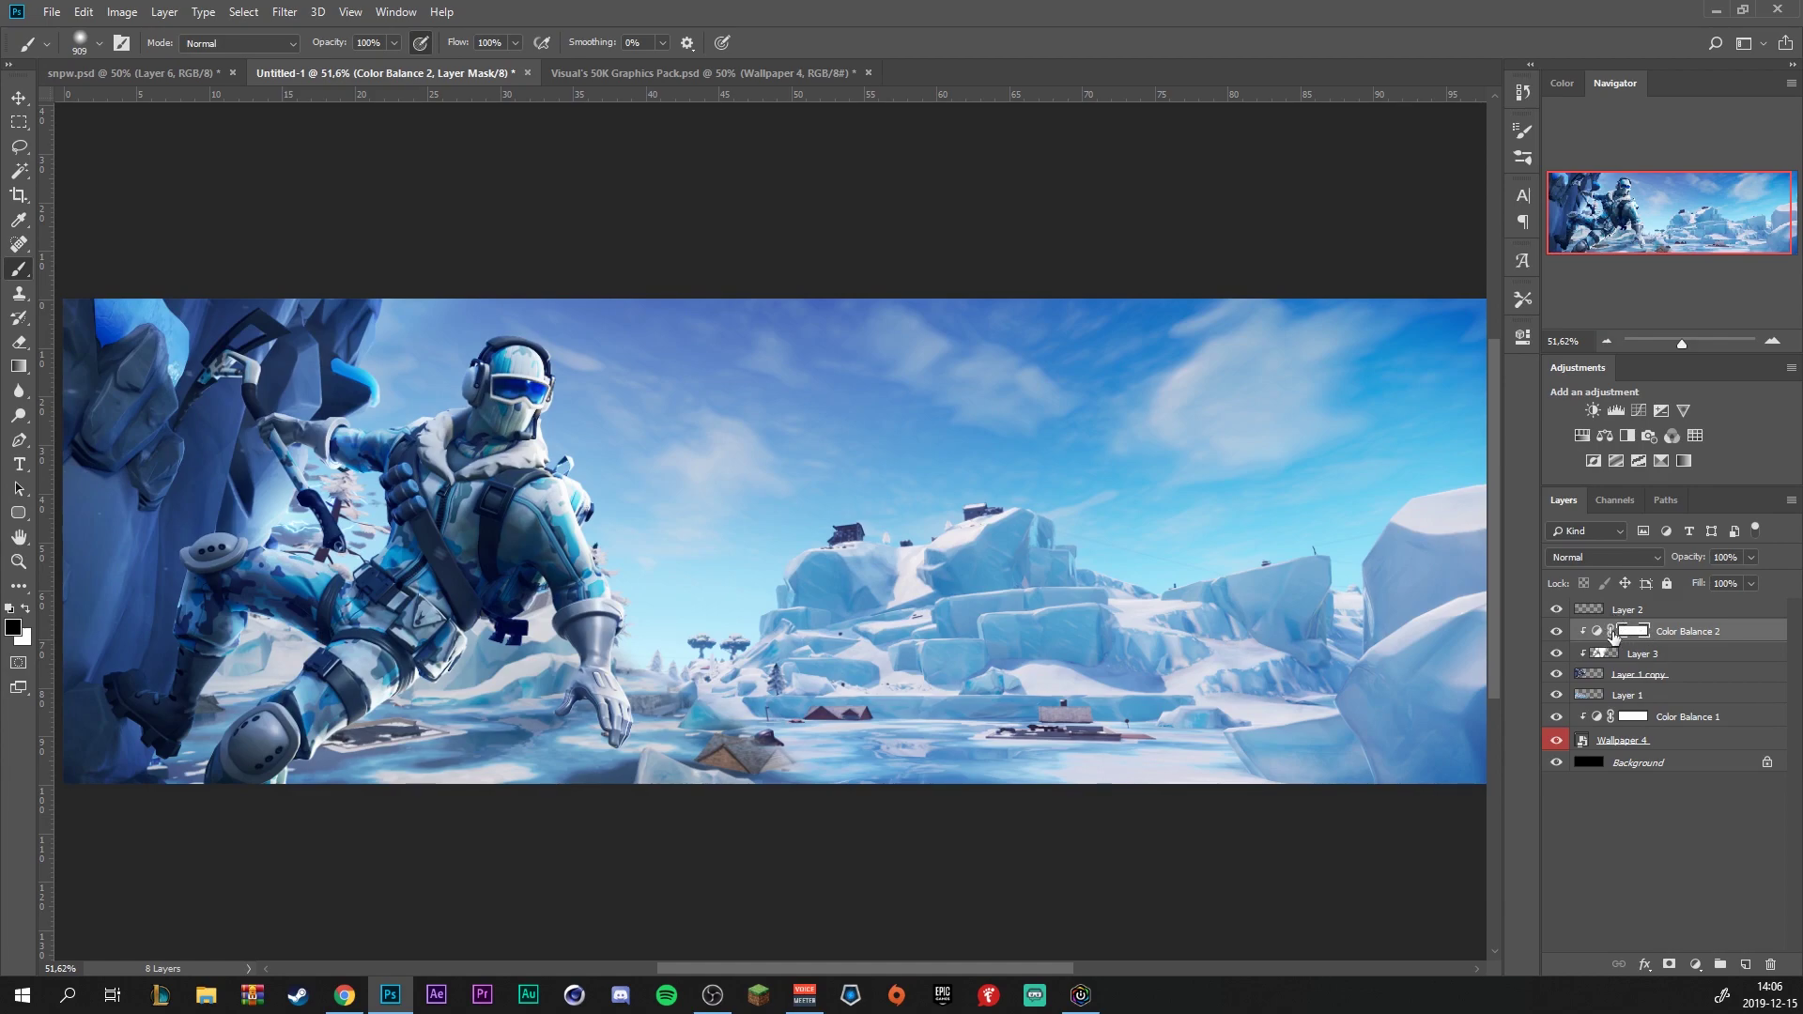
# Lower the brush opacity to 43% and paint on the Color Balance 2 mask to reduce the tint over the character
pyautogui.click(395, 42)
pyautogui.click(346, 64)
# Create a clipped layer above Layer 3 and paint soft white highlights over the rock wall, raised arm and legs at 86% brush opacity
pyautogui.click(1700, 660)
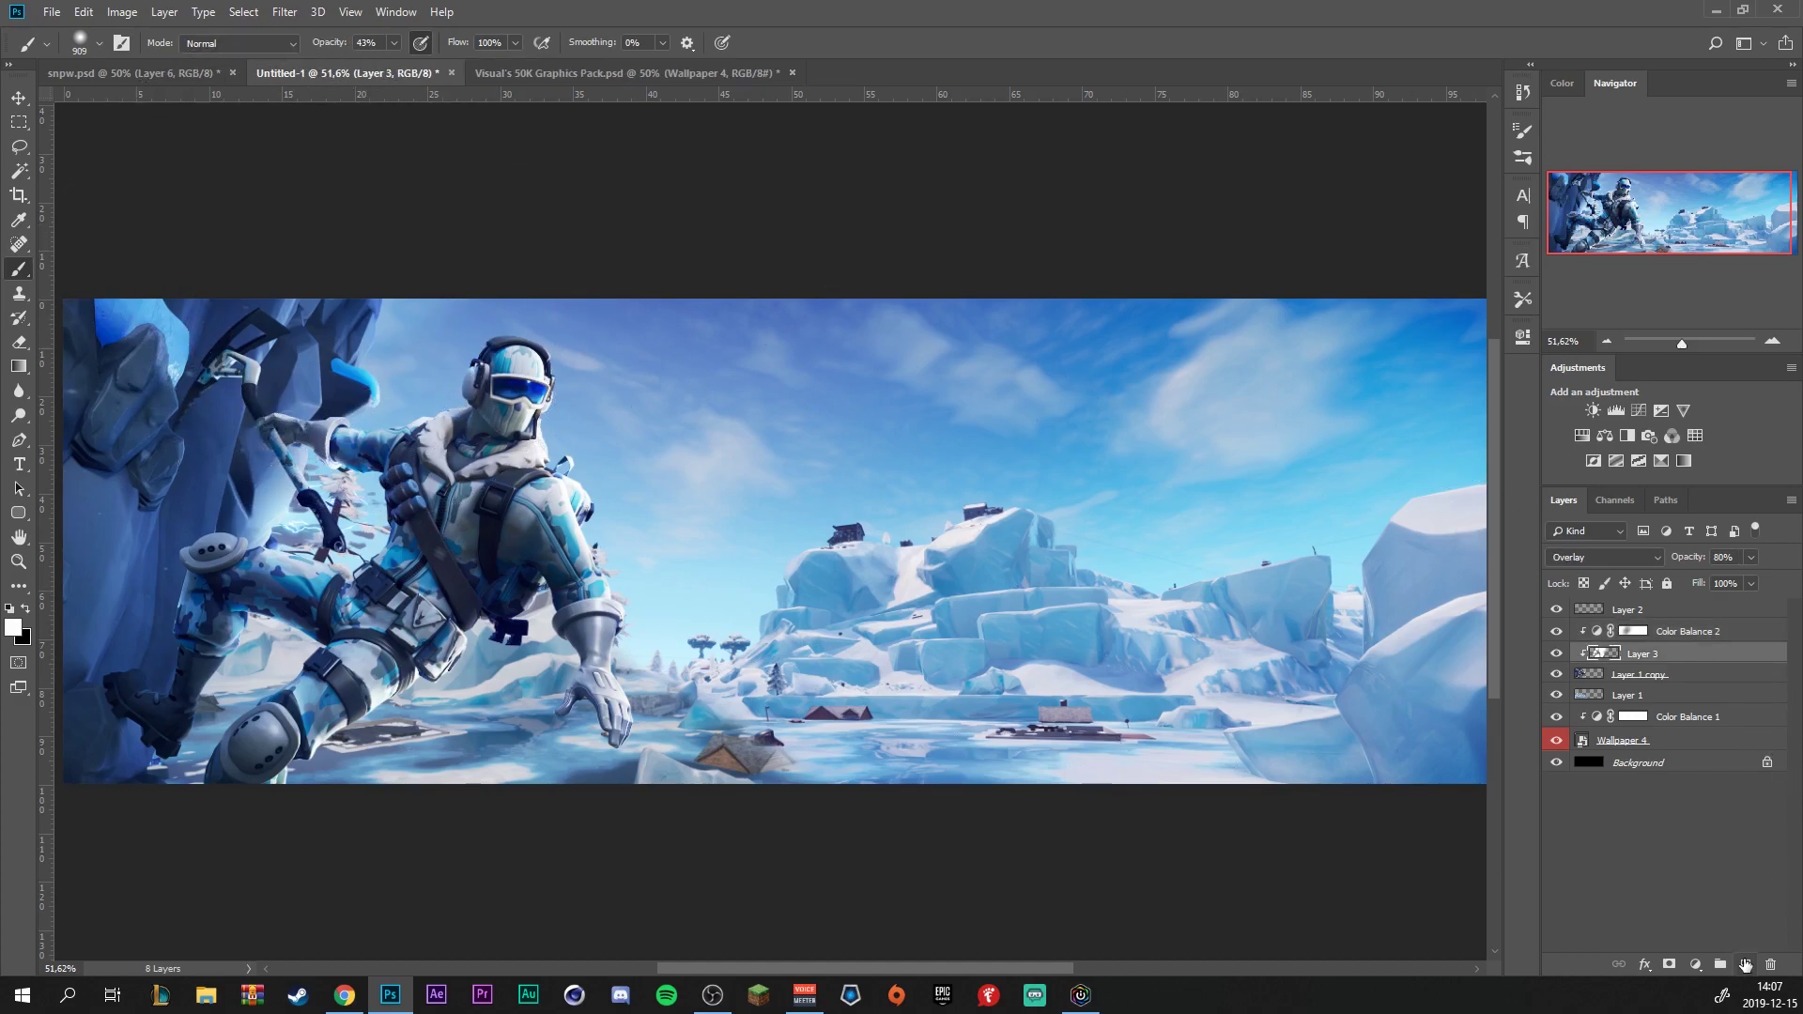
pyautogui.click(1745, 965)
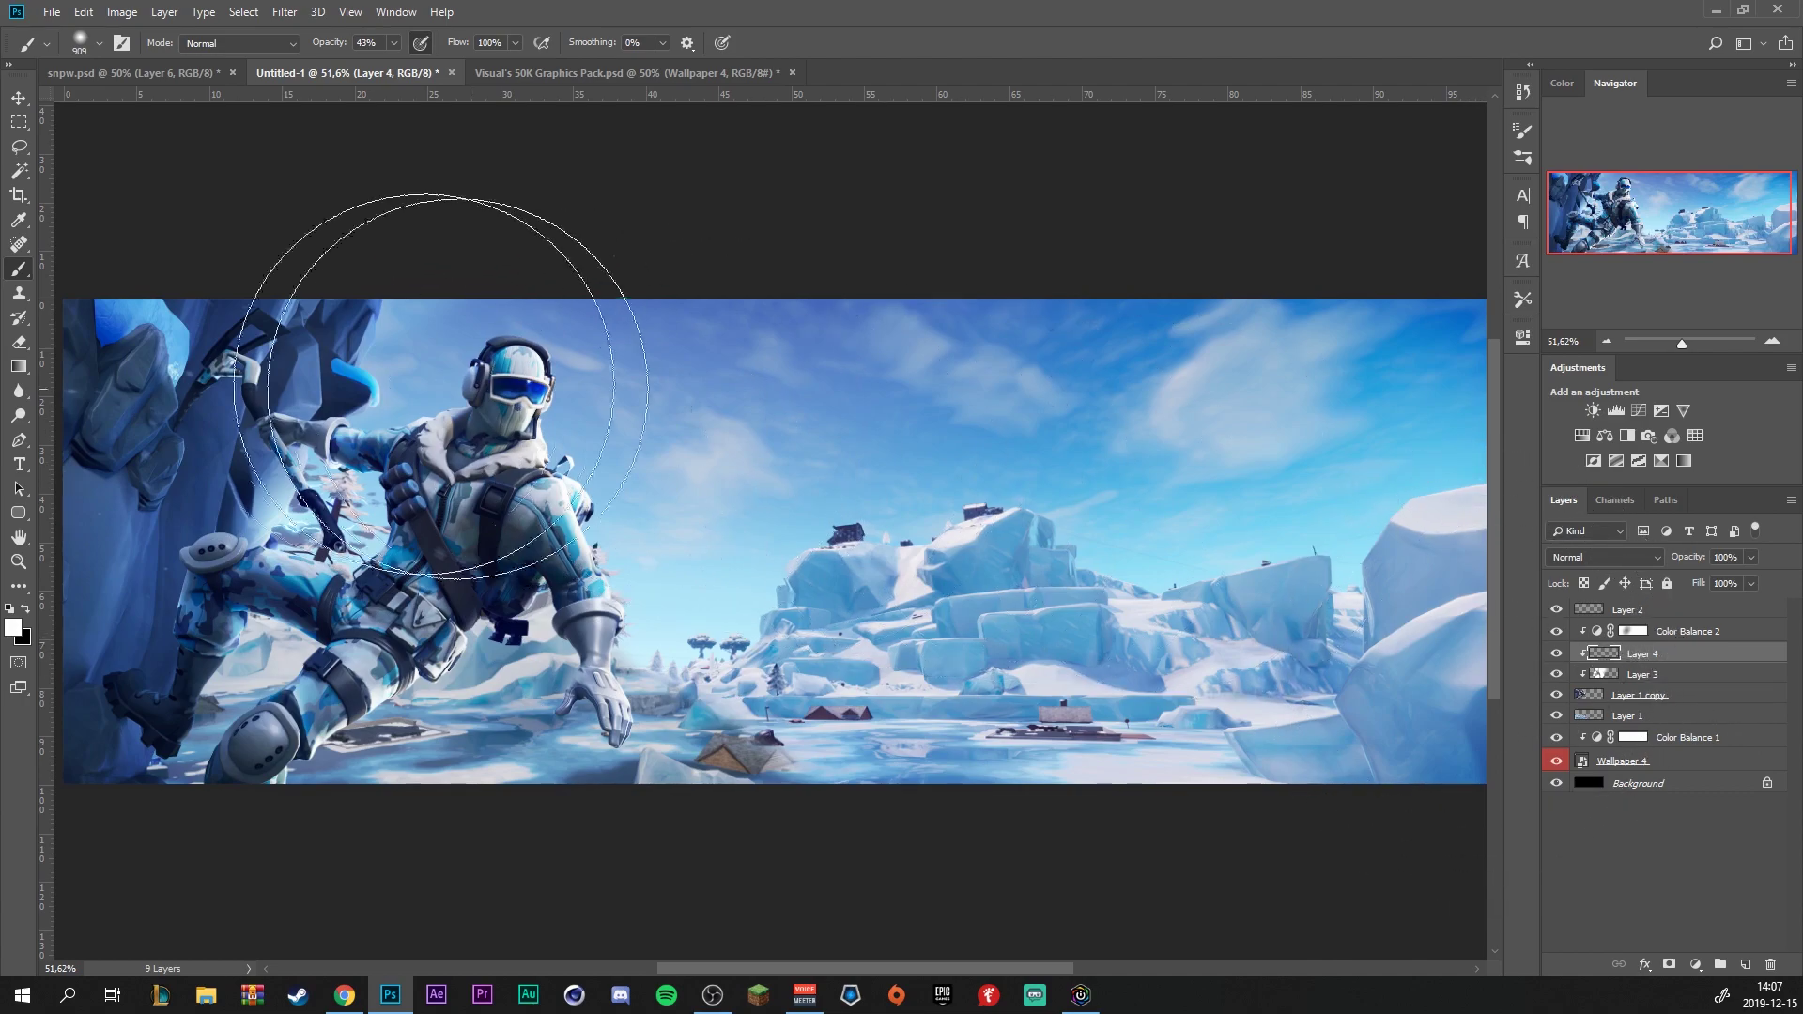
pyautogui.moveTo(295, 349); pyautogui.dragTo(160, 370)
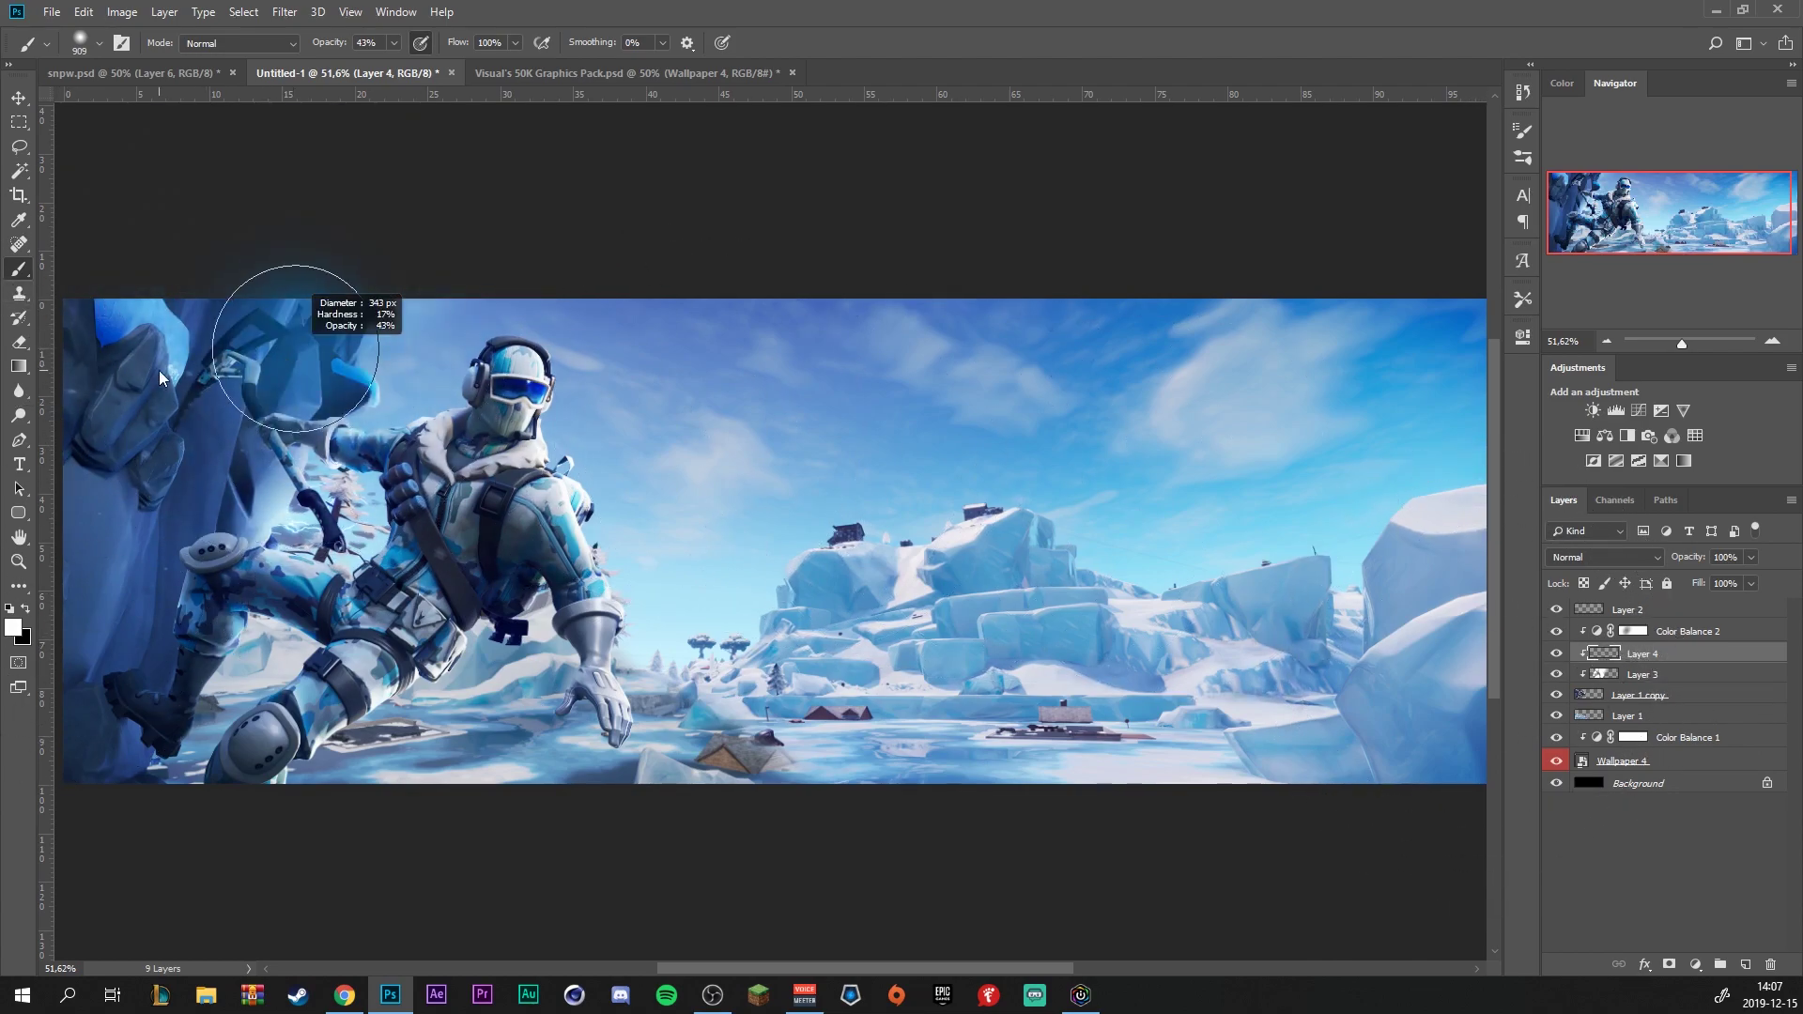
pyautogui.moveTo(423, 66); pyautogui.dragTo(433, 68)
pyautogui.moveTo(403, 320); pyautogui.dragTo(437, 328)
pyautogui.click(376, 364)
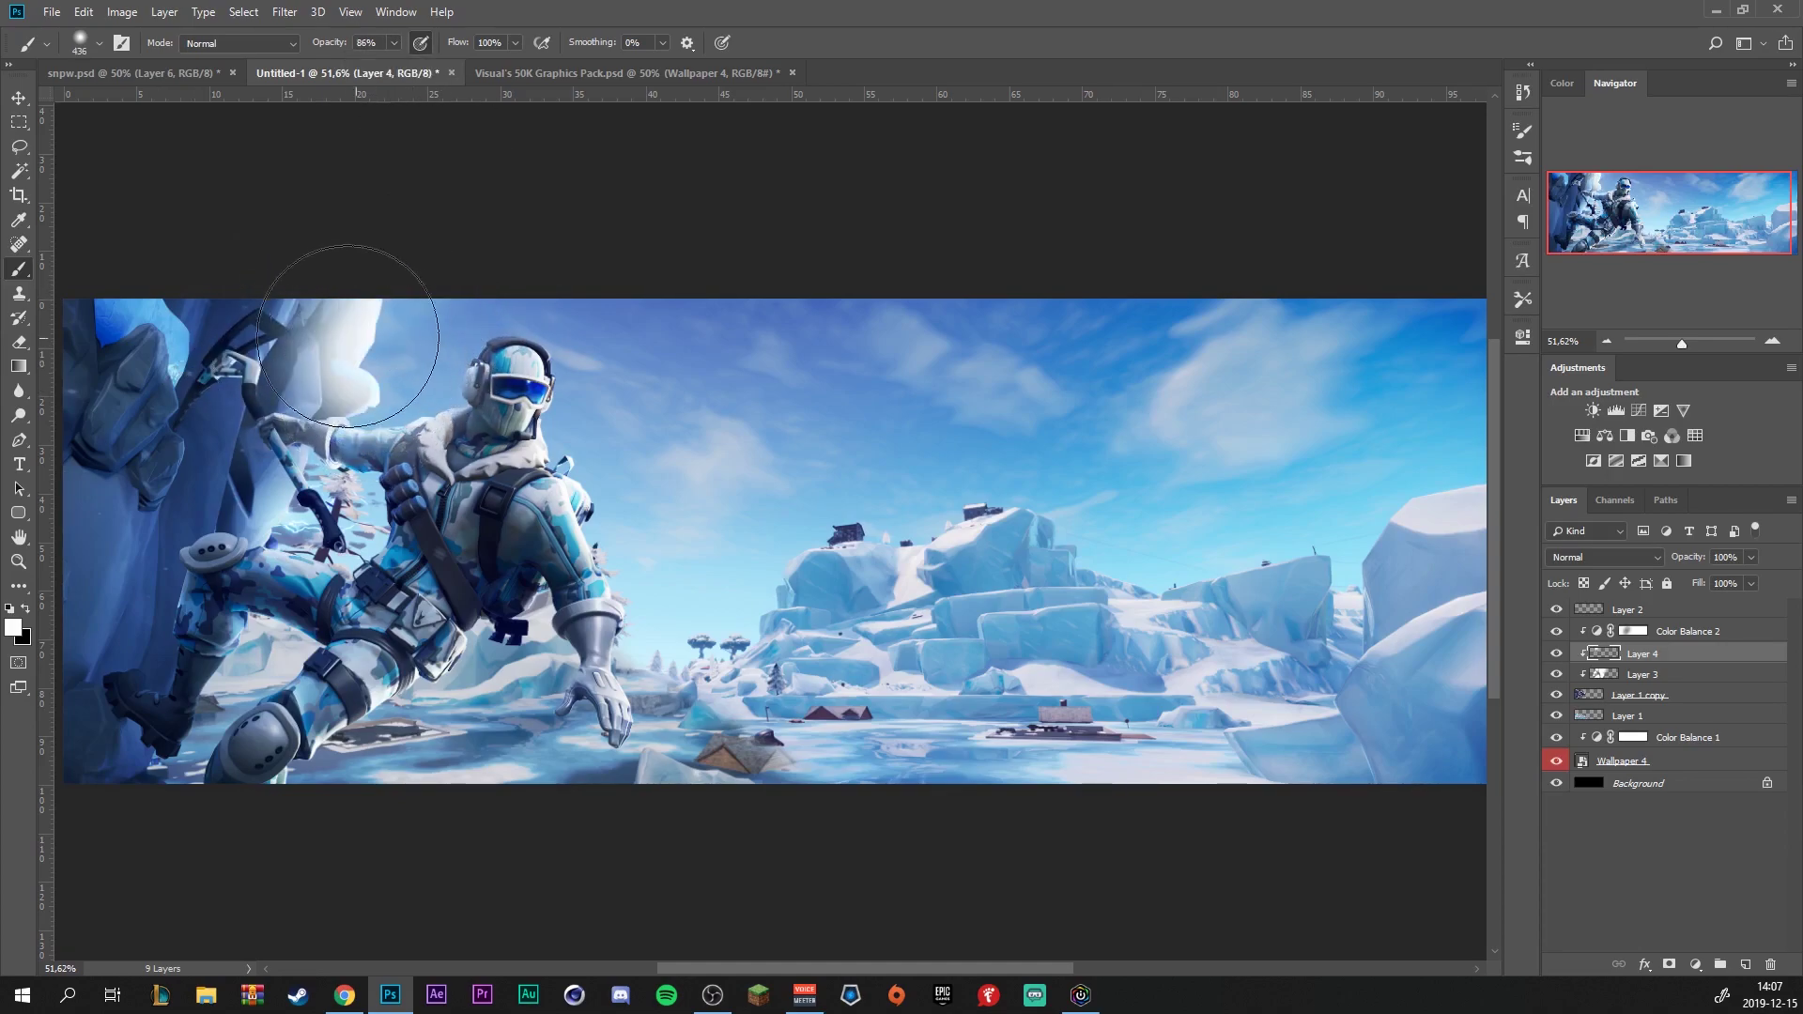
pyautogui.click(316, 501)
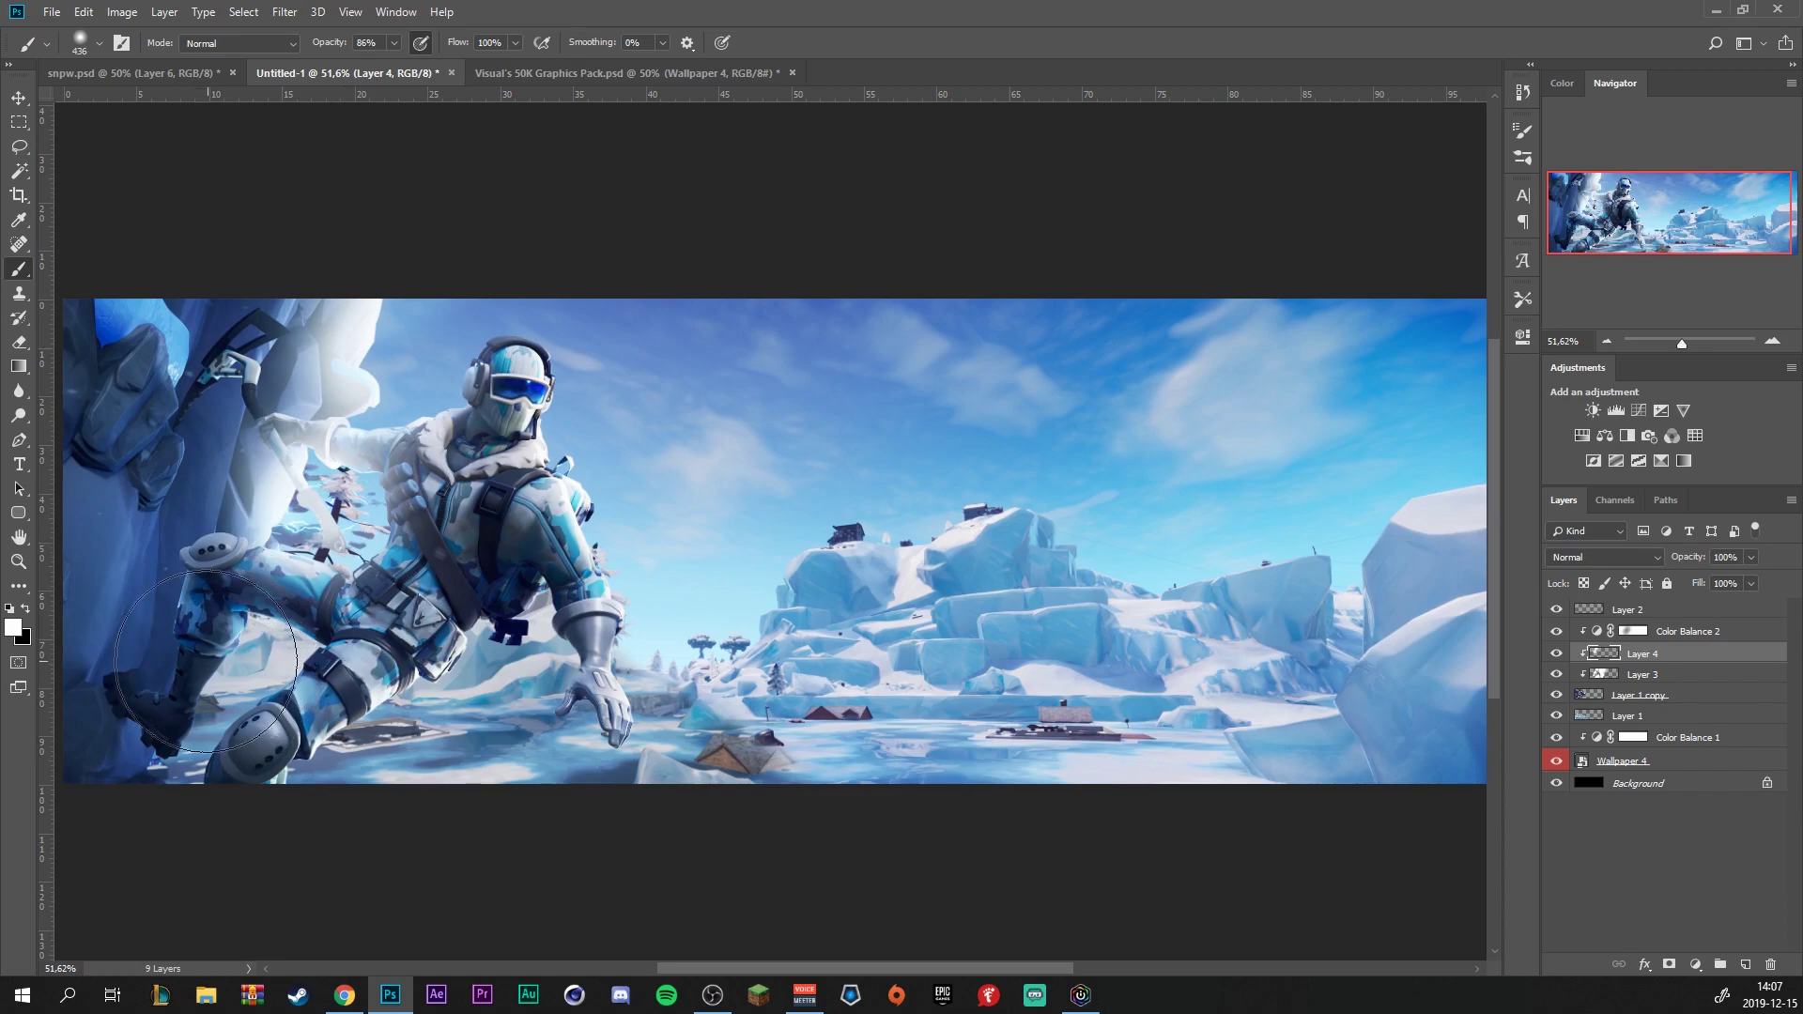
pyautogui.click(199, 709)
# Set Layer 4 to Overlay at 74% opacity and erase excess highlights from the rock wall and the character
pyautogui.click(1604, 557)
pyautogui.click(1596, 313)
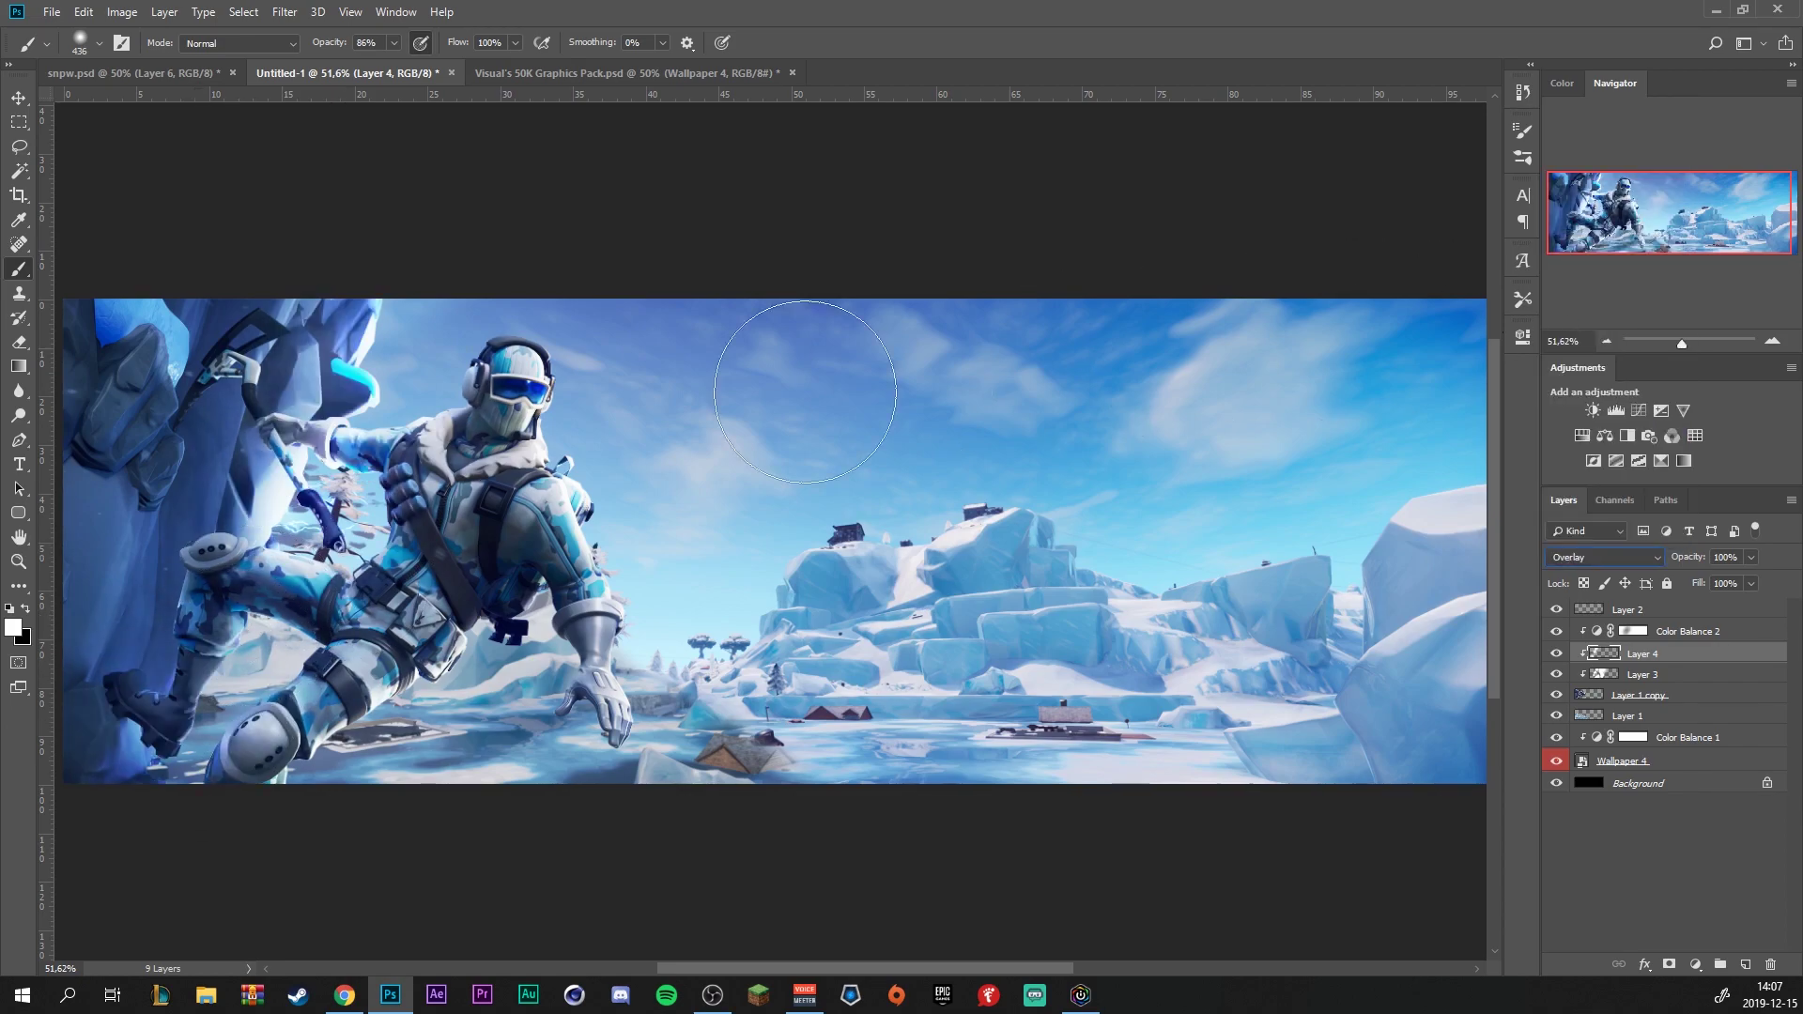
pyautogui.press('e')
pyautogui.moveTo(250, 528); pyautogui.dragTo(44, 559)
pyautogui.moveTo(276, 471)
pyautogui.mouseDown()
pyautogui.moveTo(193, 479)
pyautogui.moveTo(297, 442)
pyautogui.moveTo(356, 443)
pyautogui.moveTo(373, 491)
pyautogui.mouseUp()
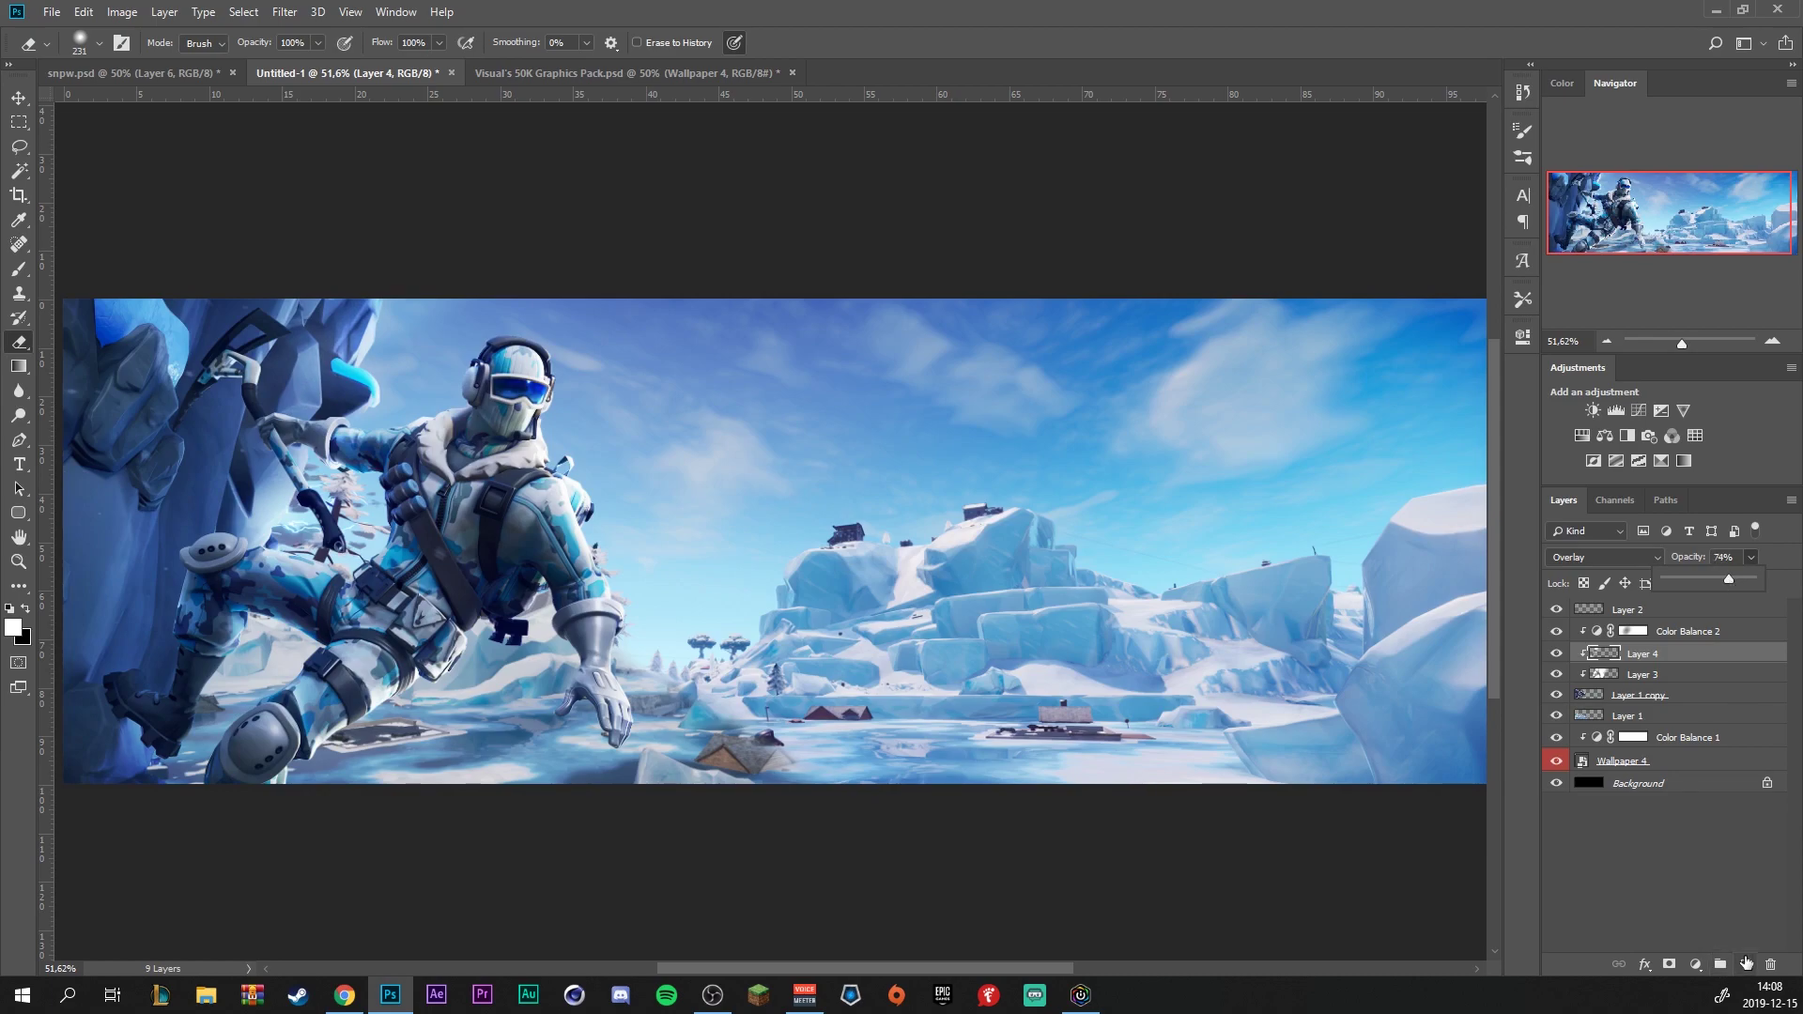
# Create a clipped layer above Layer 4 and set the foreground colour to a bright blue based on the sky
pyautogui.click(1745, 964)
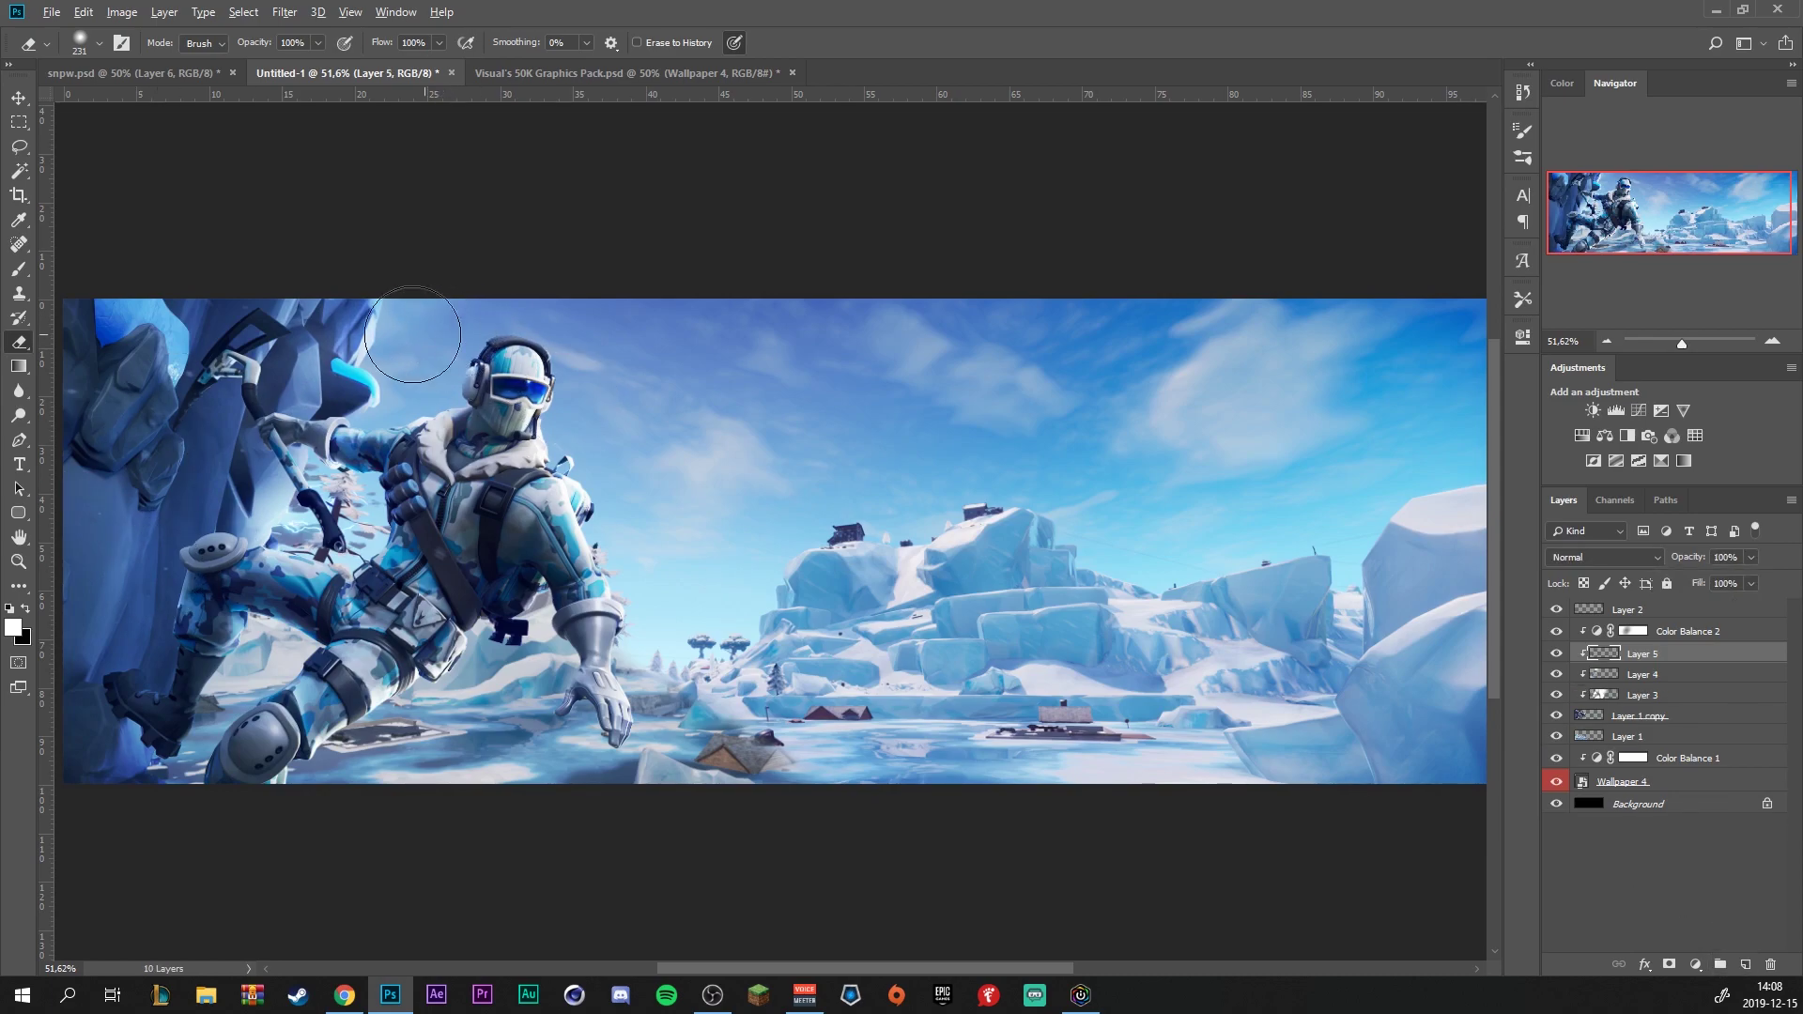
pyautogui.click(13, 629)
pyautogui.click(475, 312)
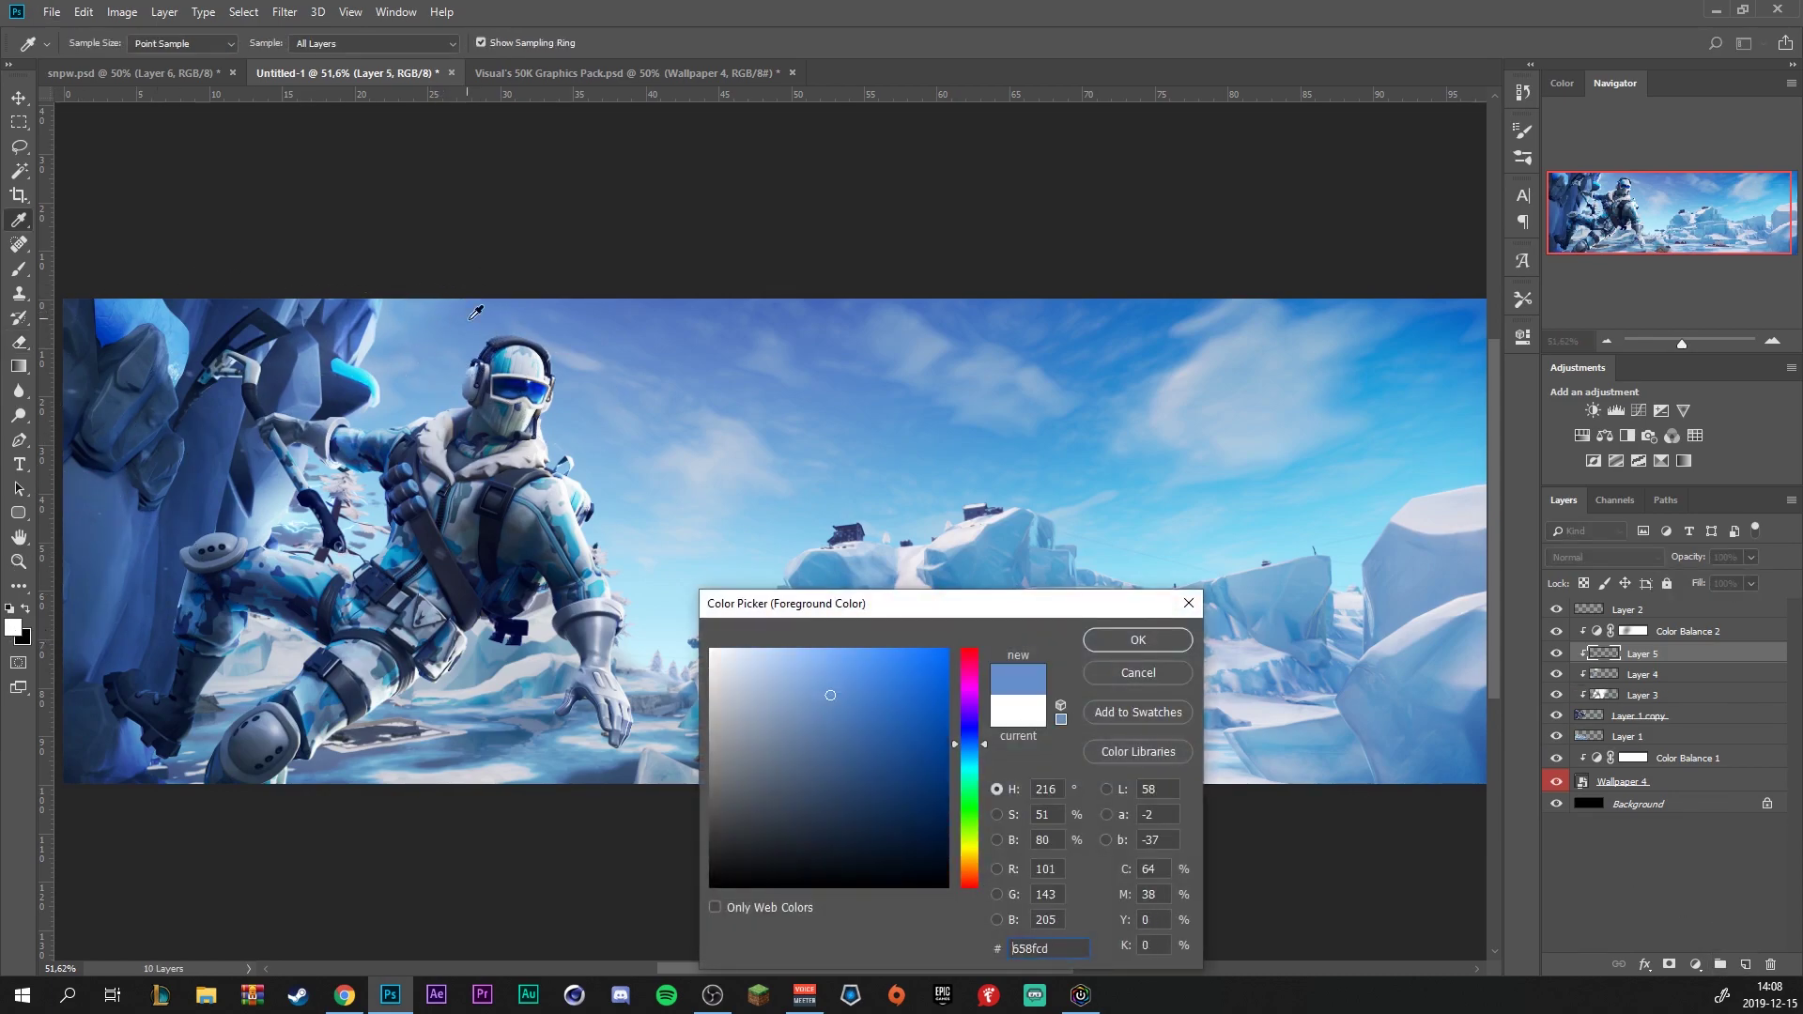
pyautogui.click(930, 680)
pyautogui.click(1138, 639)
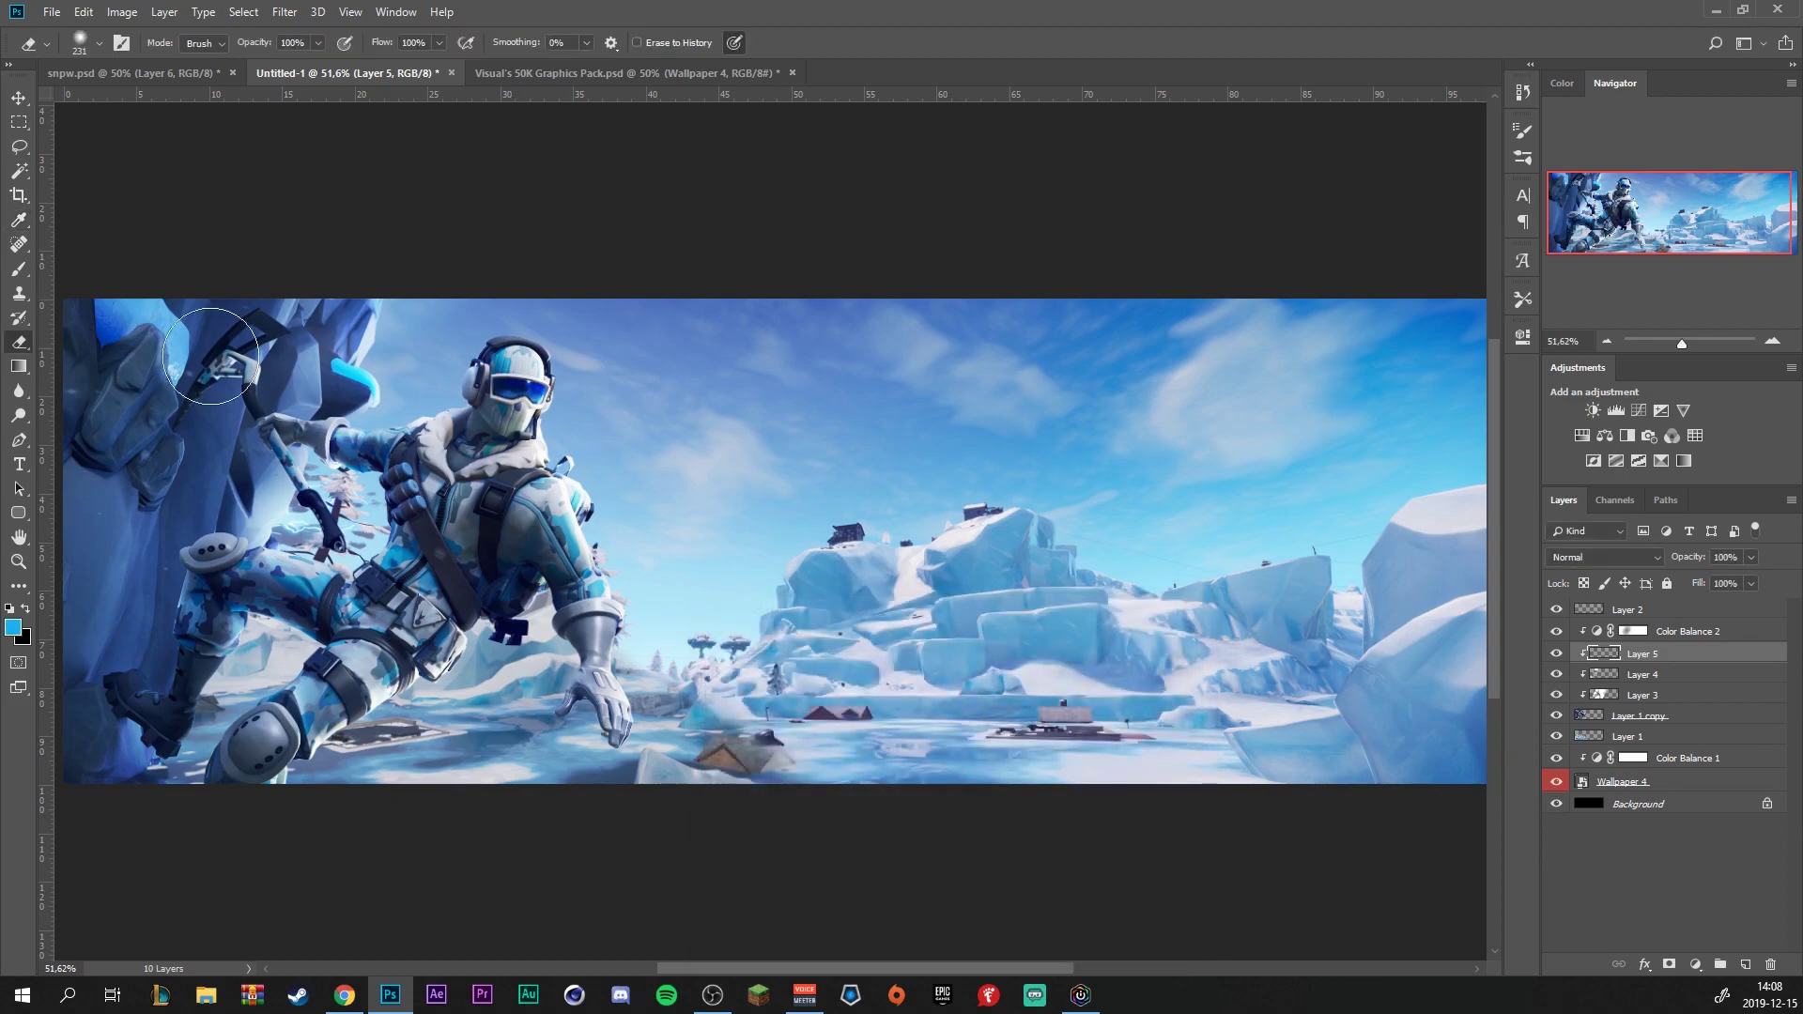
# Paint bright blue over the character's head, arms, torso and legs on Layer 5 with a soft brush
pyautogui.click(22, 270)
pyautogui.keyDown('alt'); pyautogui.moveTo(617, 431); pyautogui.dragTo(624, 433); pyautogui.keyUp('alt')
pyautogui.moveTo(593, 315)
pyautogui.mouseDown()
pyautogui.moveTo(640, 387)
pyautogui.moveTo(702, 619)
pyautogui.moveTo(680, 719)
pyautogui.mouseUp()
pyautogui.moveTo(454, 755); pyautogui.dragTo(361, 699)
pyautogui.keyDown('alt'); pyautogui.moveTo(394, 526); pyautogui.dragTo(354, 525); pyautogui.keyUp('alt')
pyautogui.moveTo(371, 488); pyautogui.dragTo(310, 516)
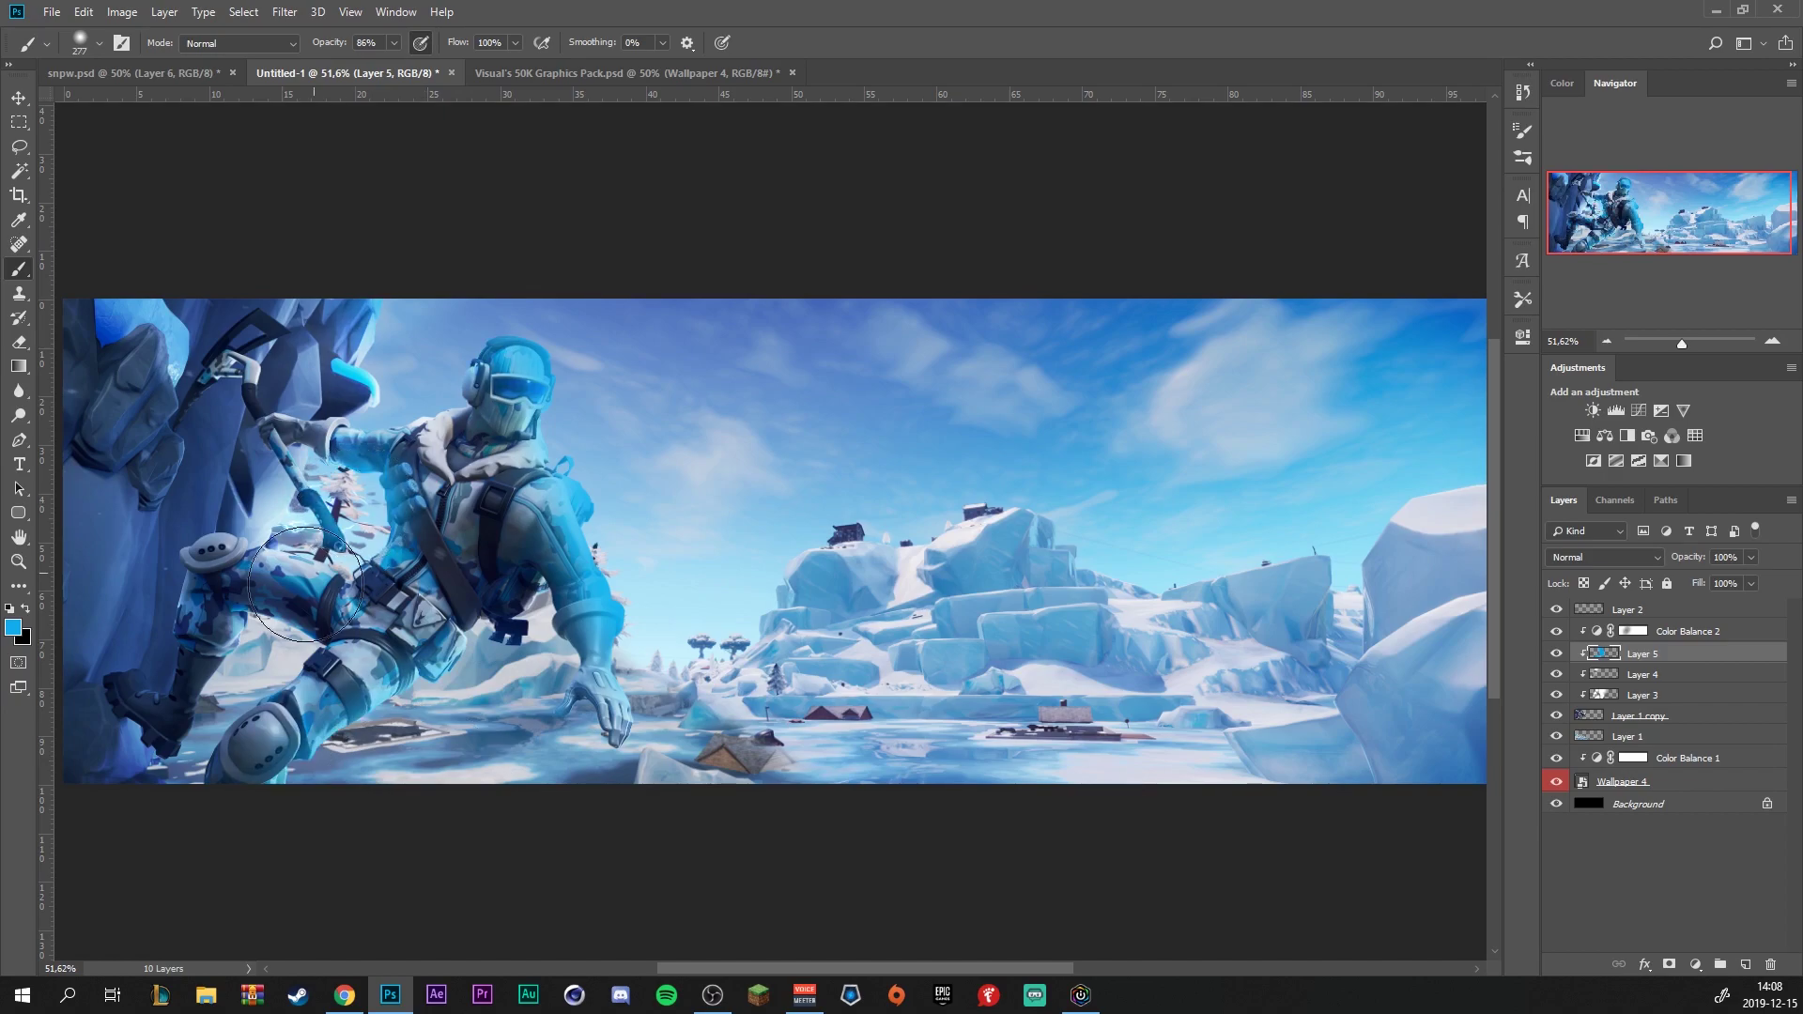
pyautogui.moveTo(305, 584); pyautogui.dragTo(252, 659)
pyautogui.press('[')
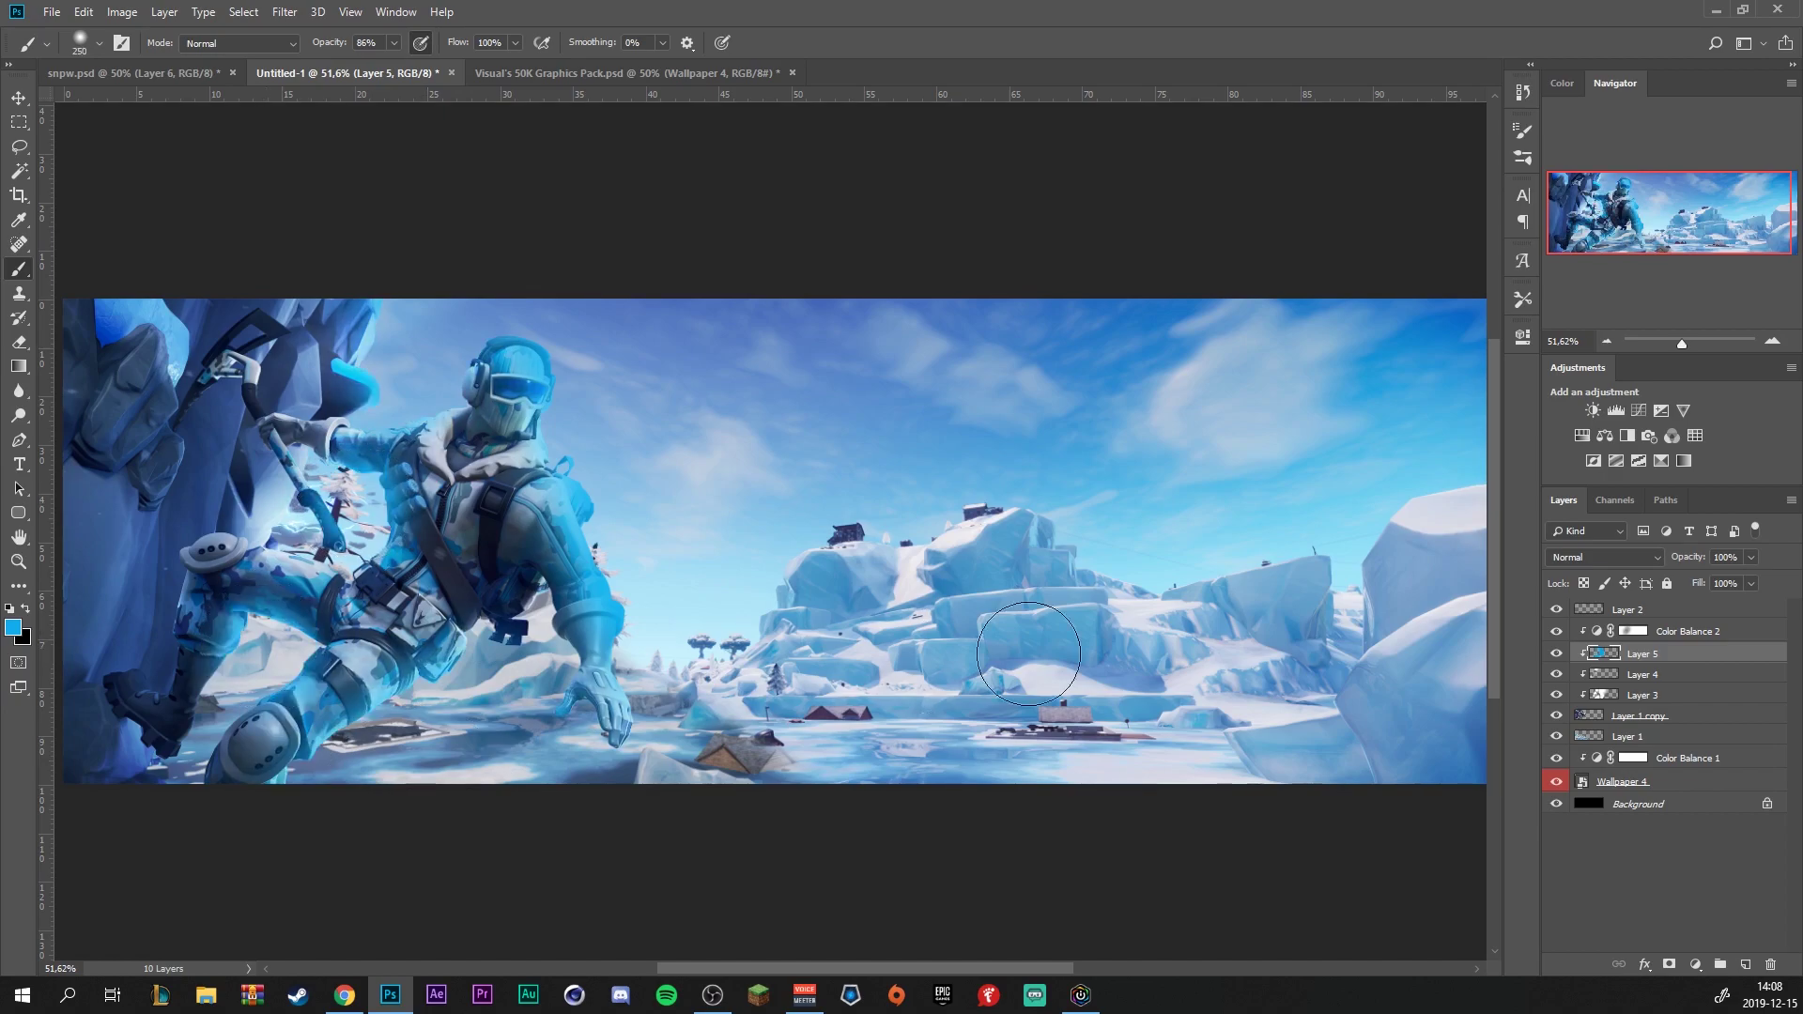
# Try Screen and Color Dodge blending on Layer 5, then leave it at Normal with 42% opacity
pyautogui.click(1590, 559)
pyautogui.click(1583, 246)
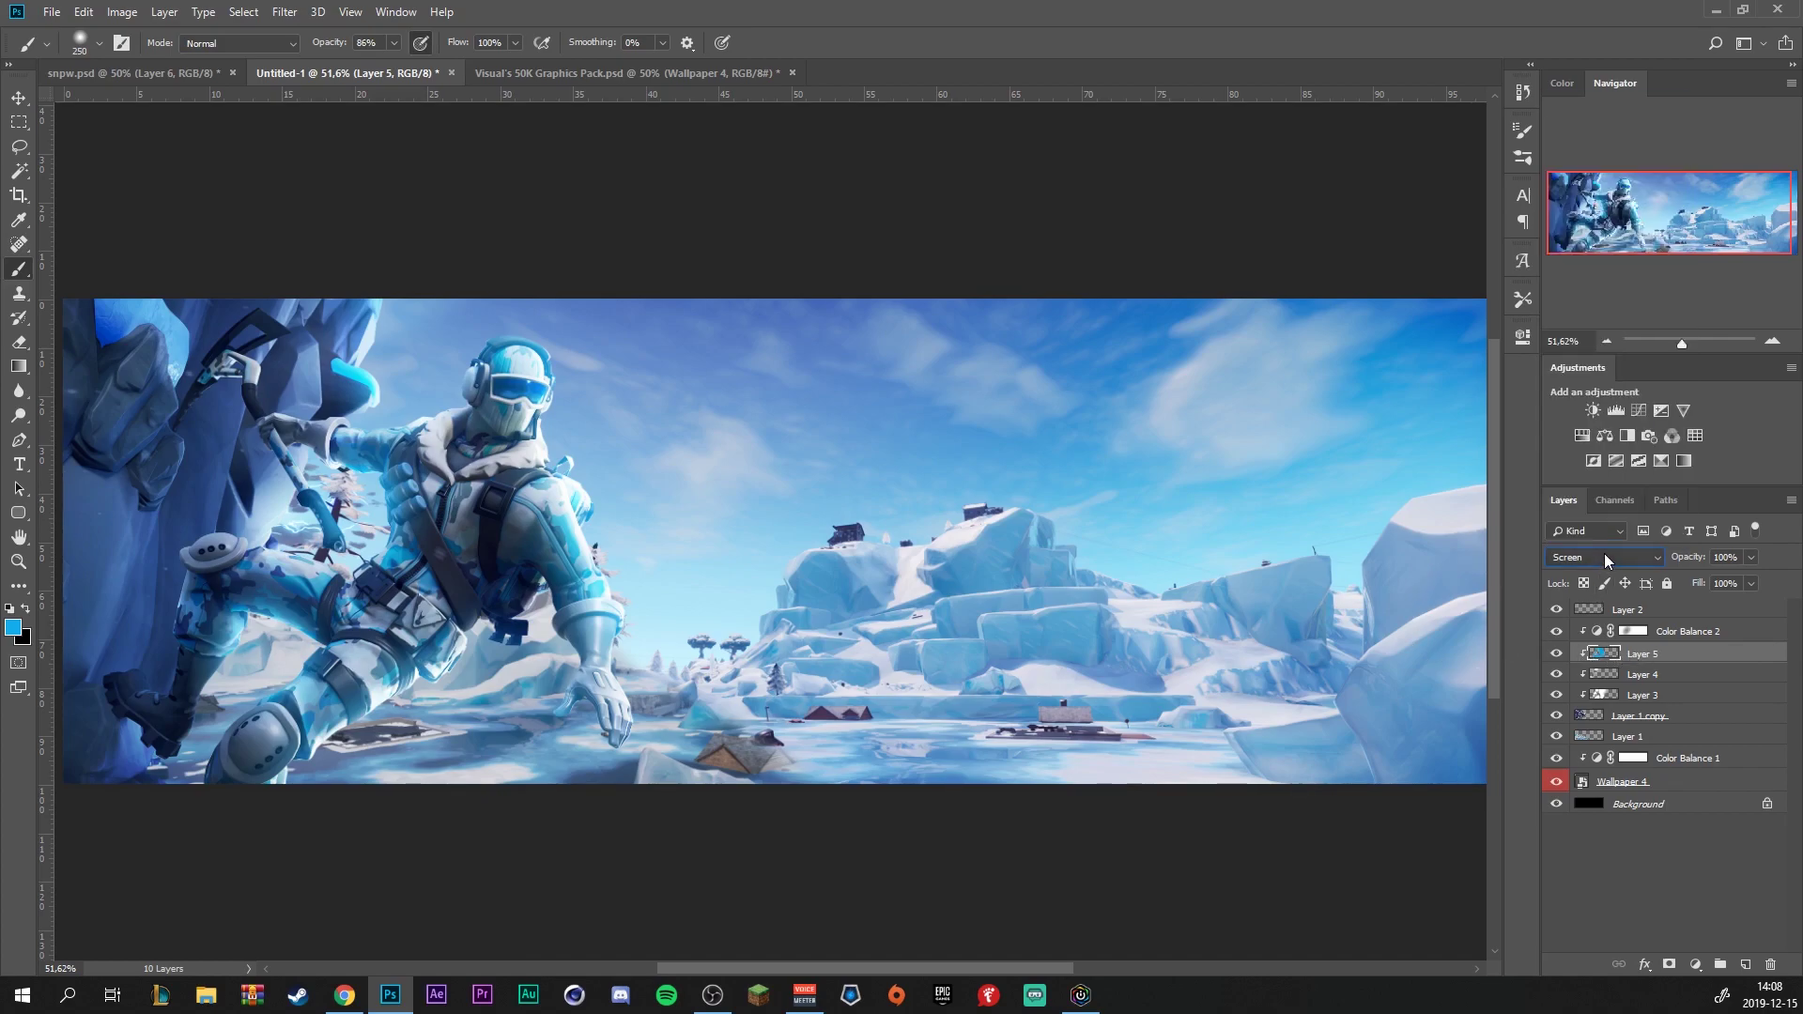
pyautogui.scroll(-1, 1604, 554)
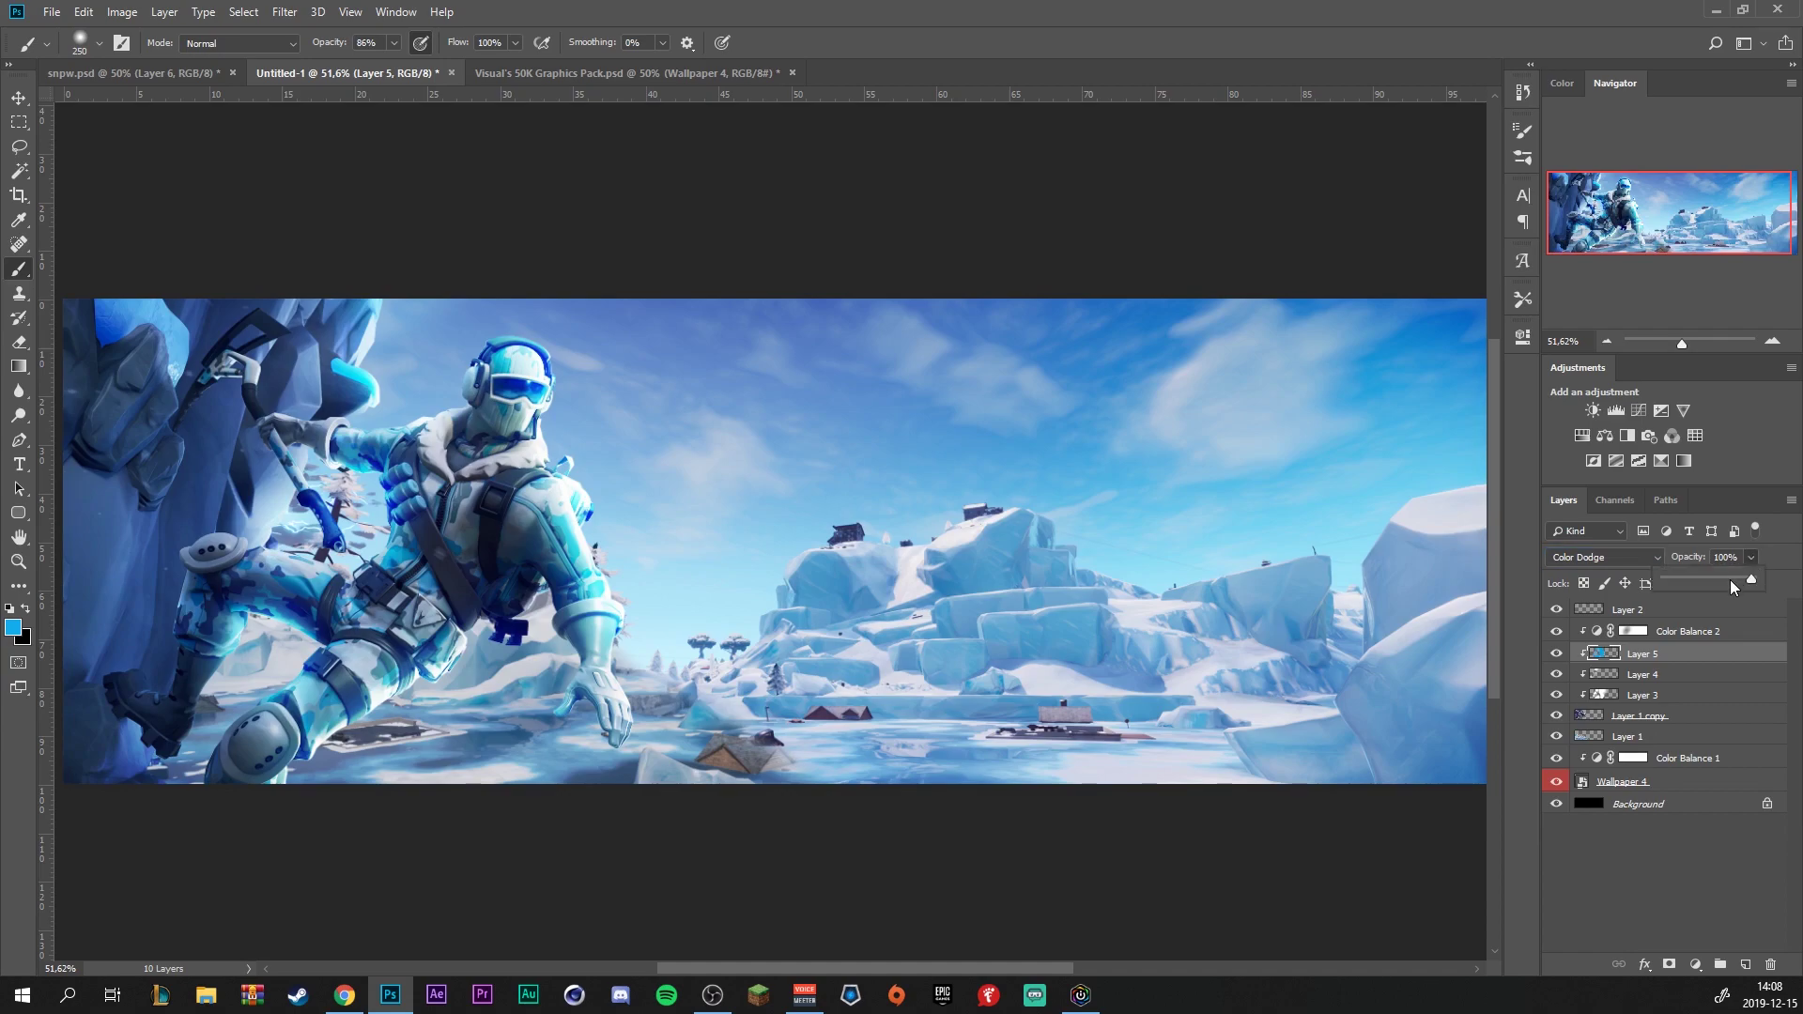
pyautogui.moveTo(1730, 578); pyautogui.dragTo(1698, 579)
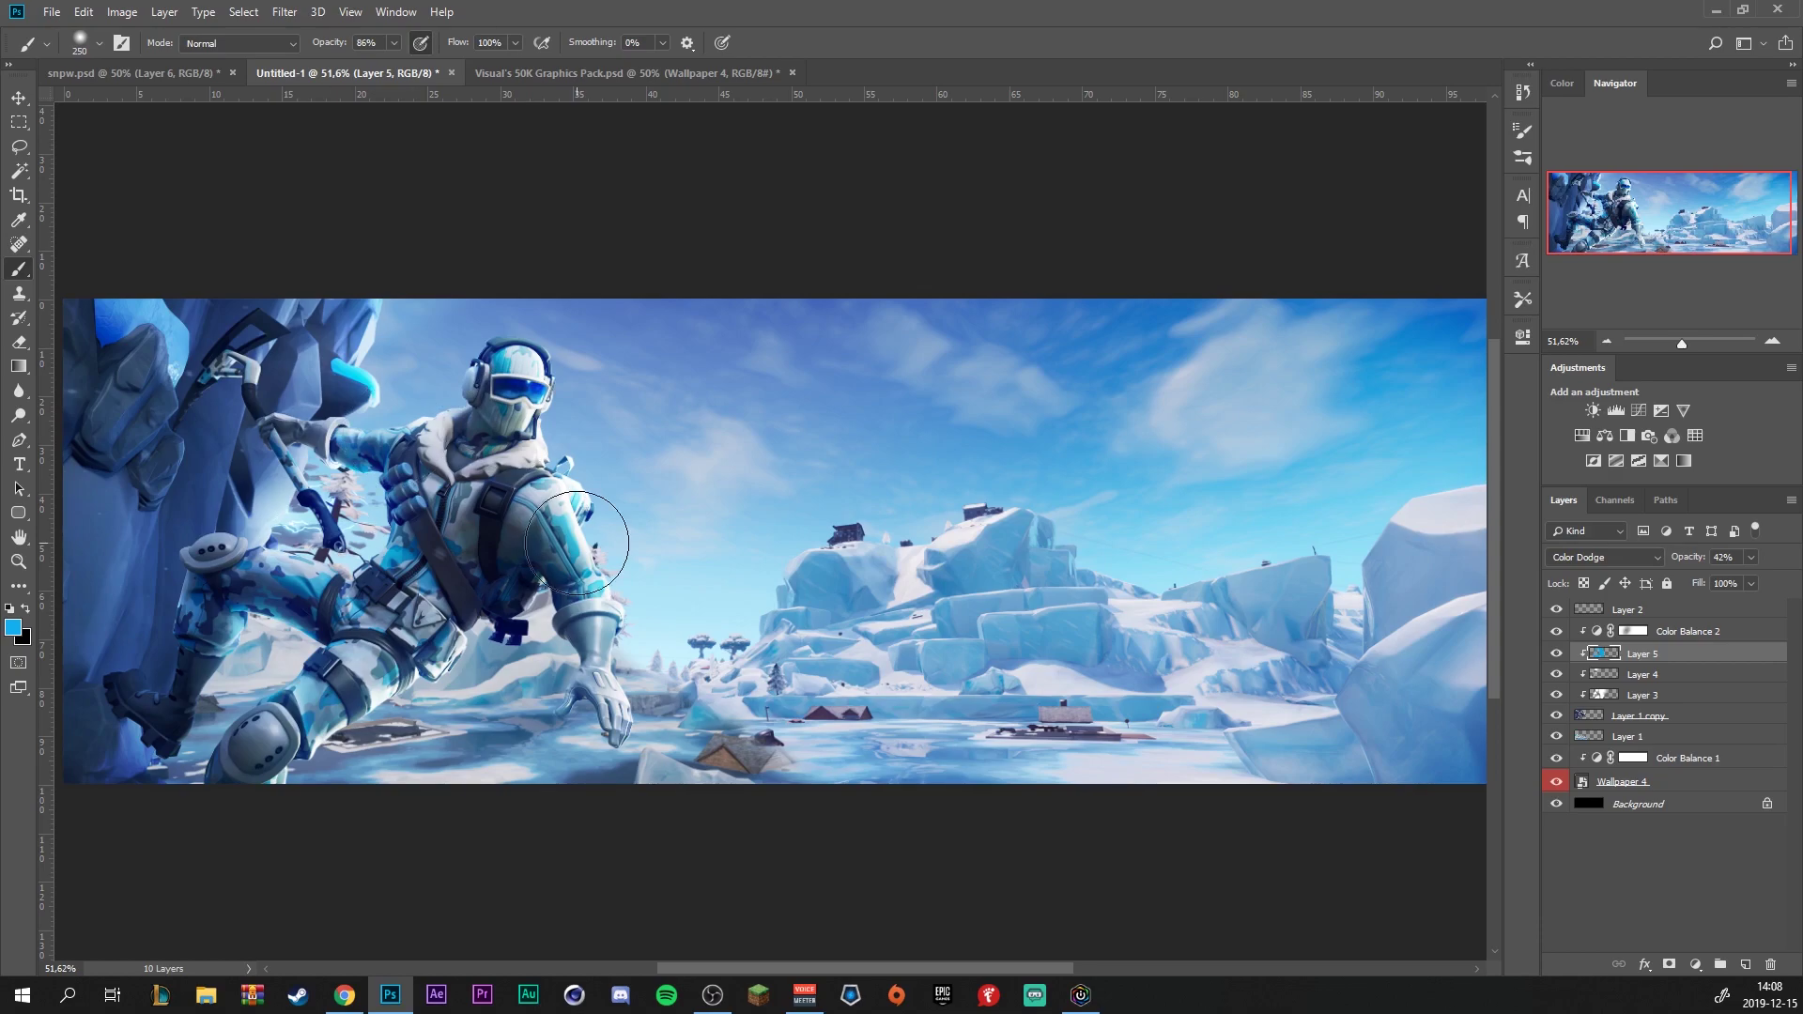
# Create a layer directly above Layer 1 and set the foreground colour to light blue 95d7f9
pyautogui.click(1671, 738)
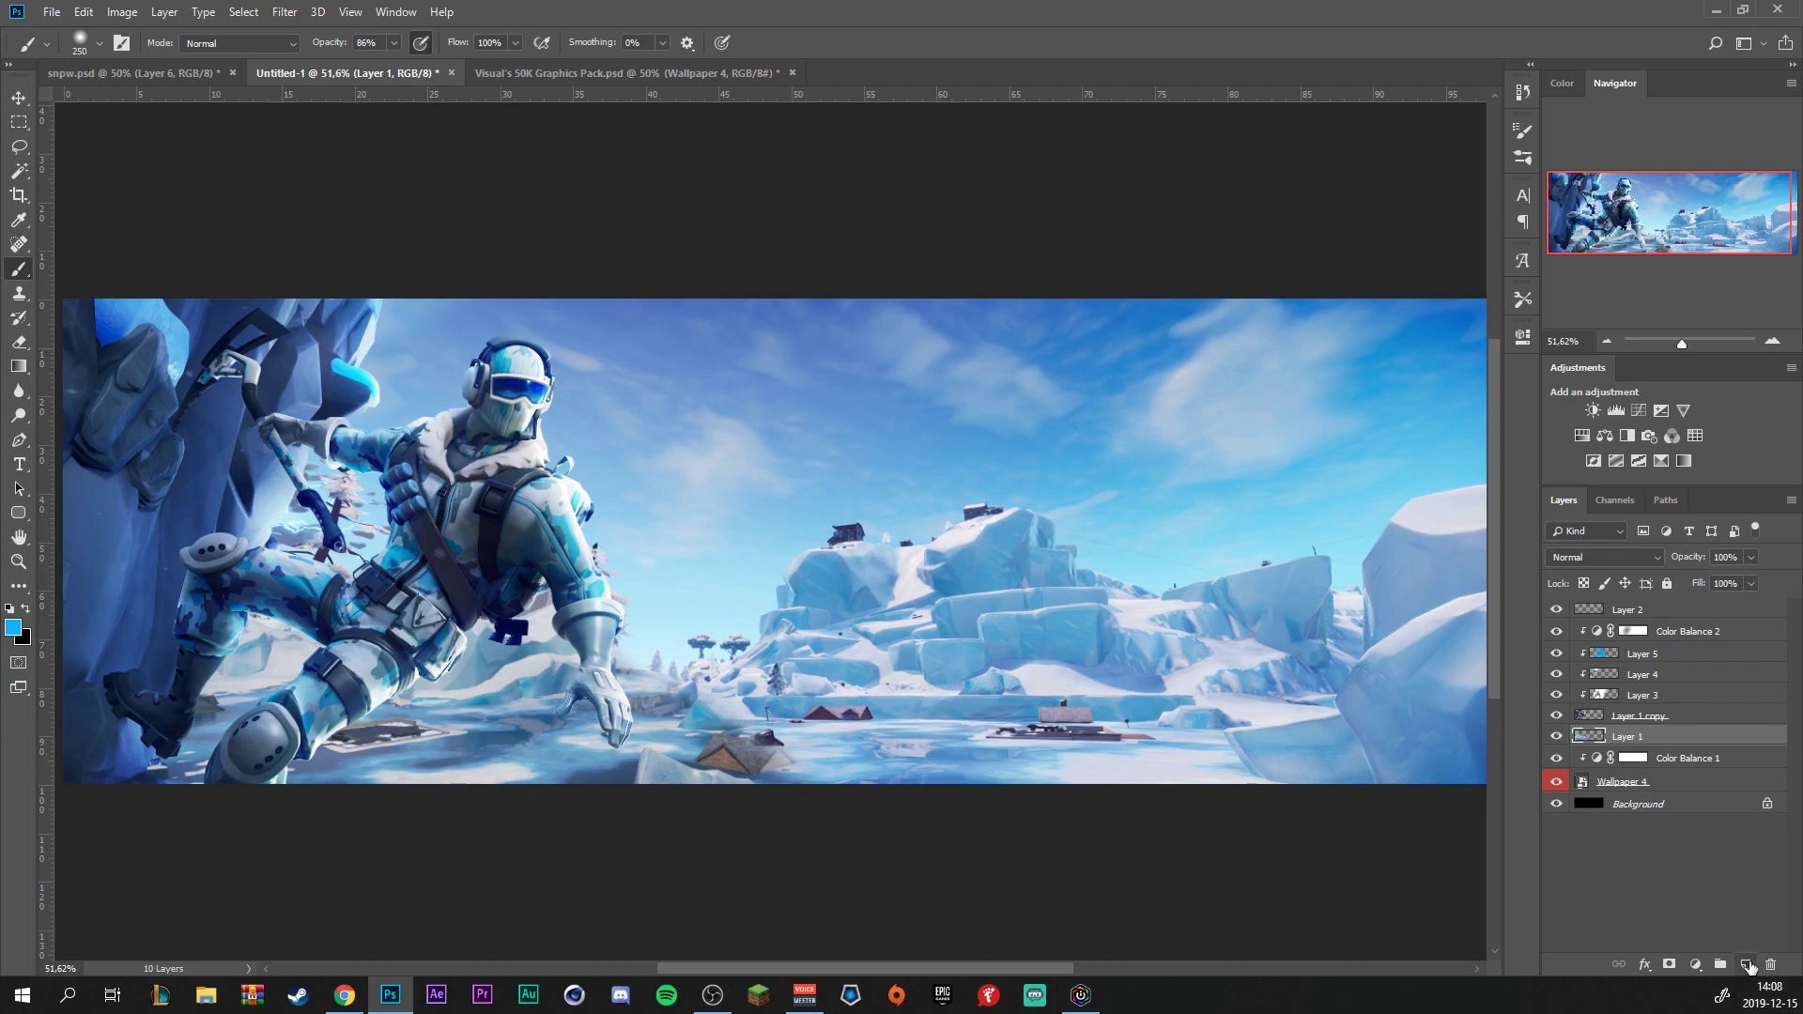
pyautogui.click(1748, 967)
pyautogui.press('i')
pyautogui.click(639, 426)
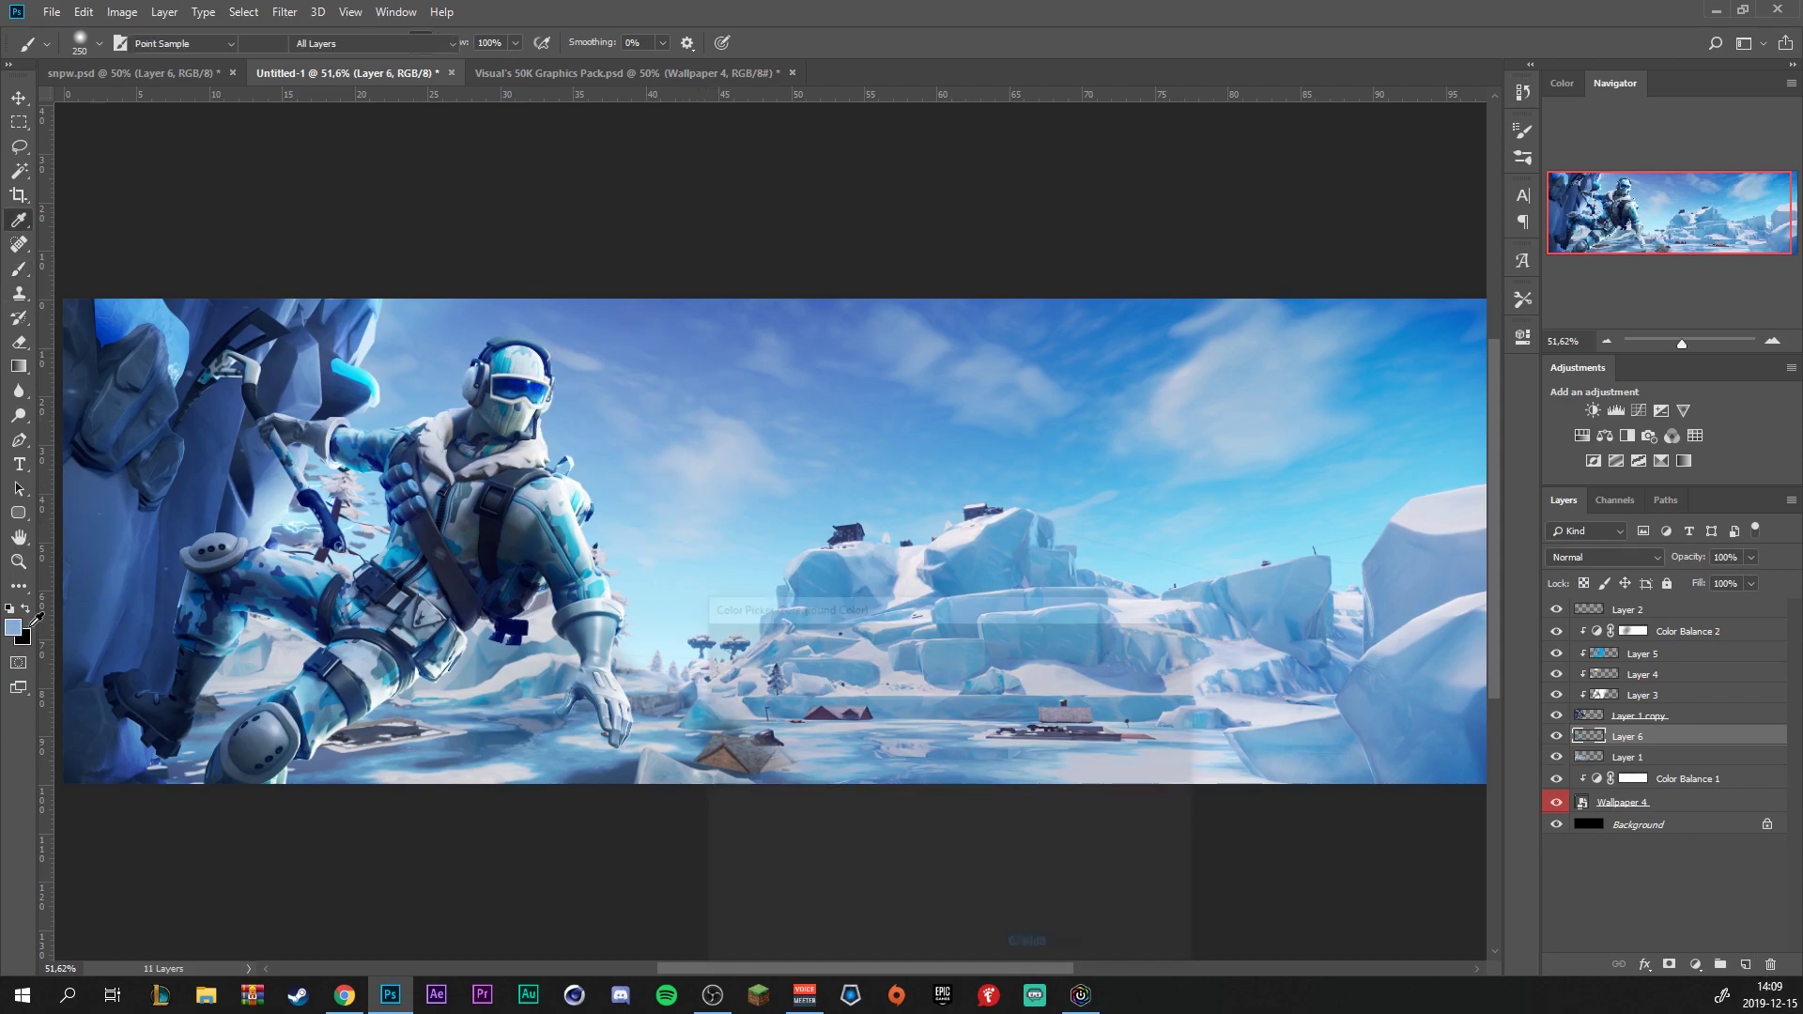
pyautogui.click(781, 537)
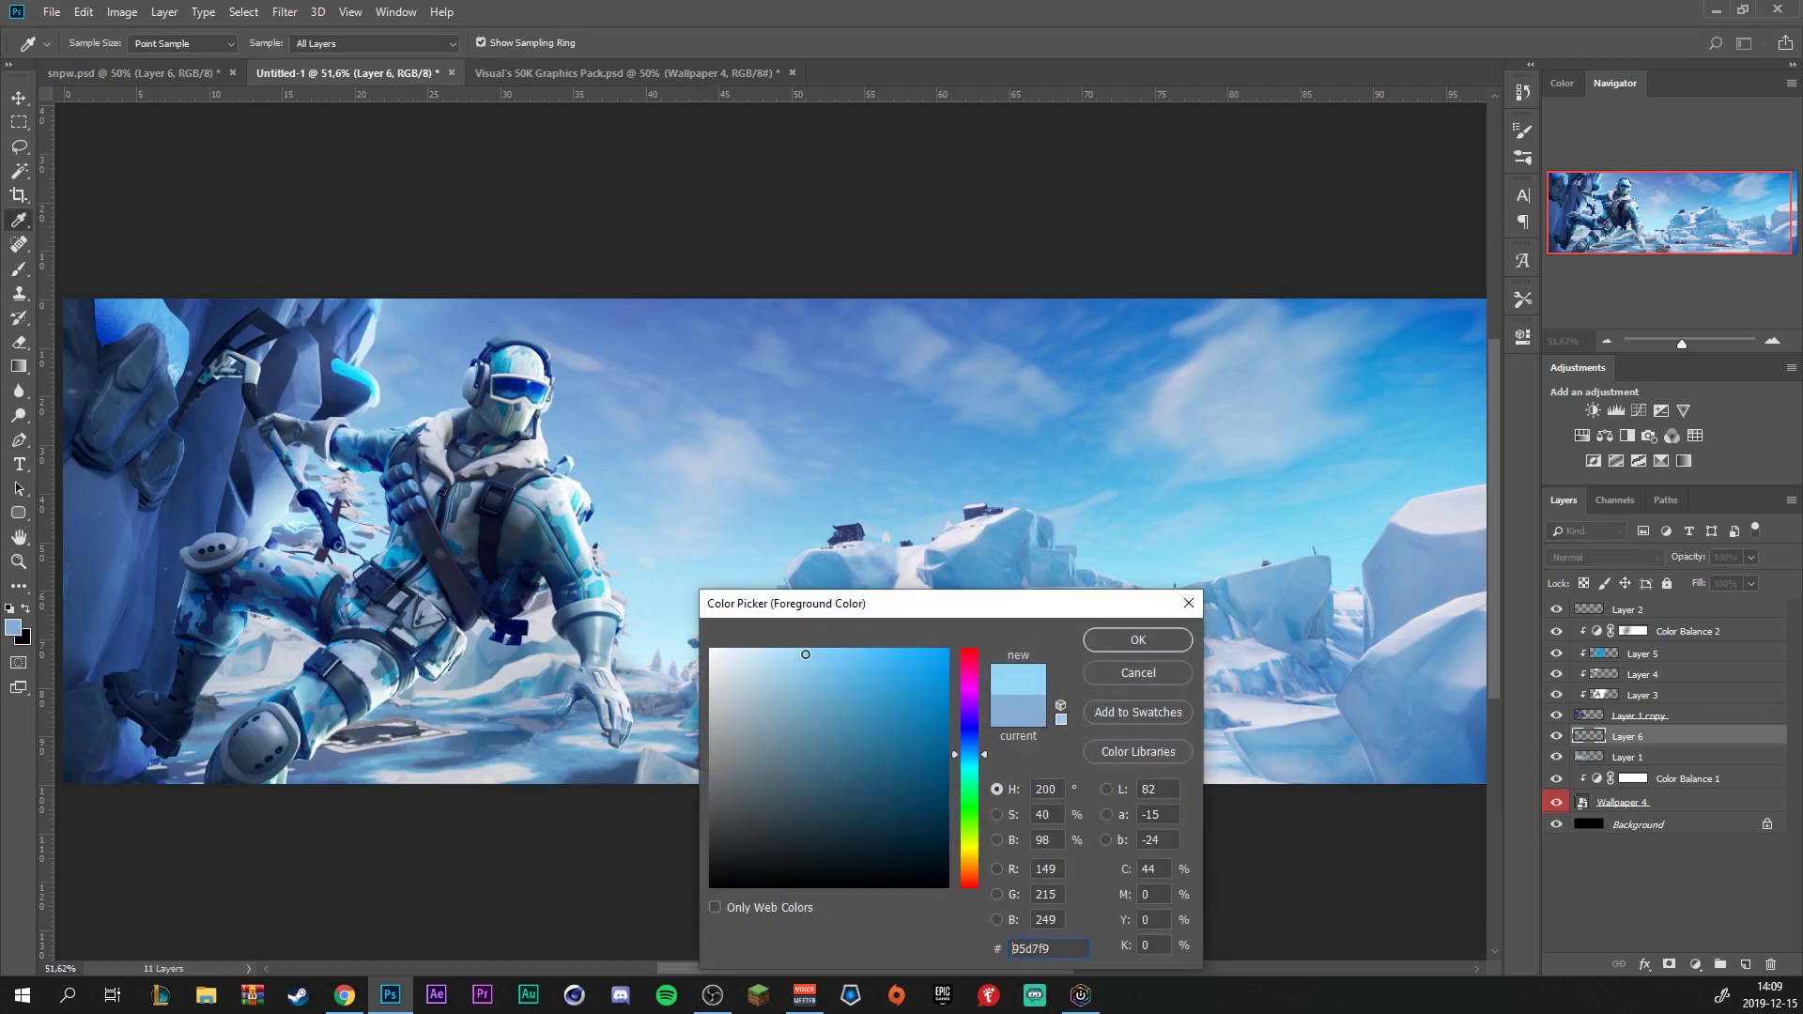
pyautogui.click(1137, 640)
# Paint a large soft light-blue glow behind the character on Layer 6 and set the layer to Screen
pyautogui.press('b')
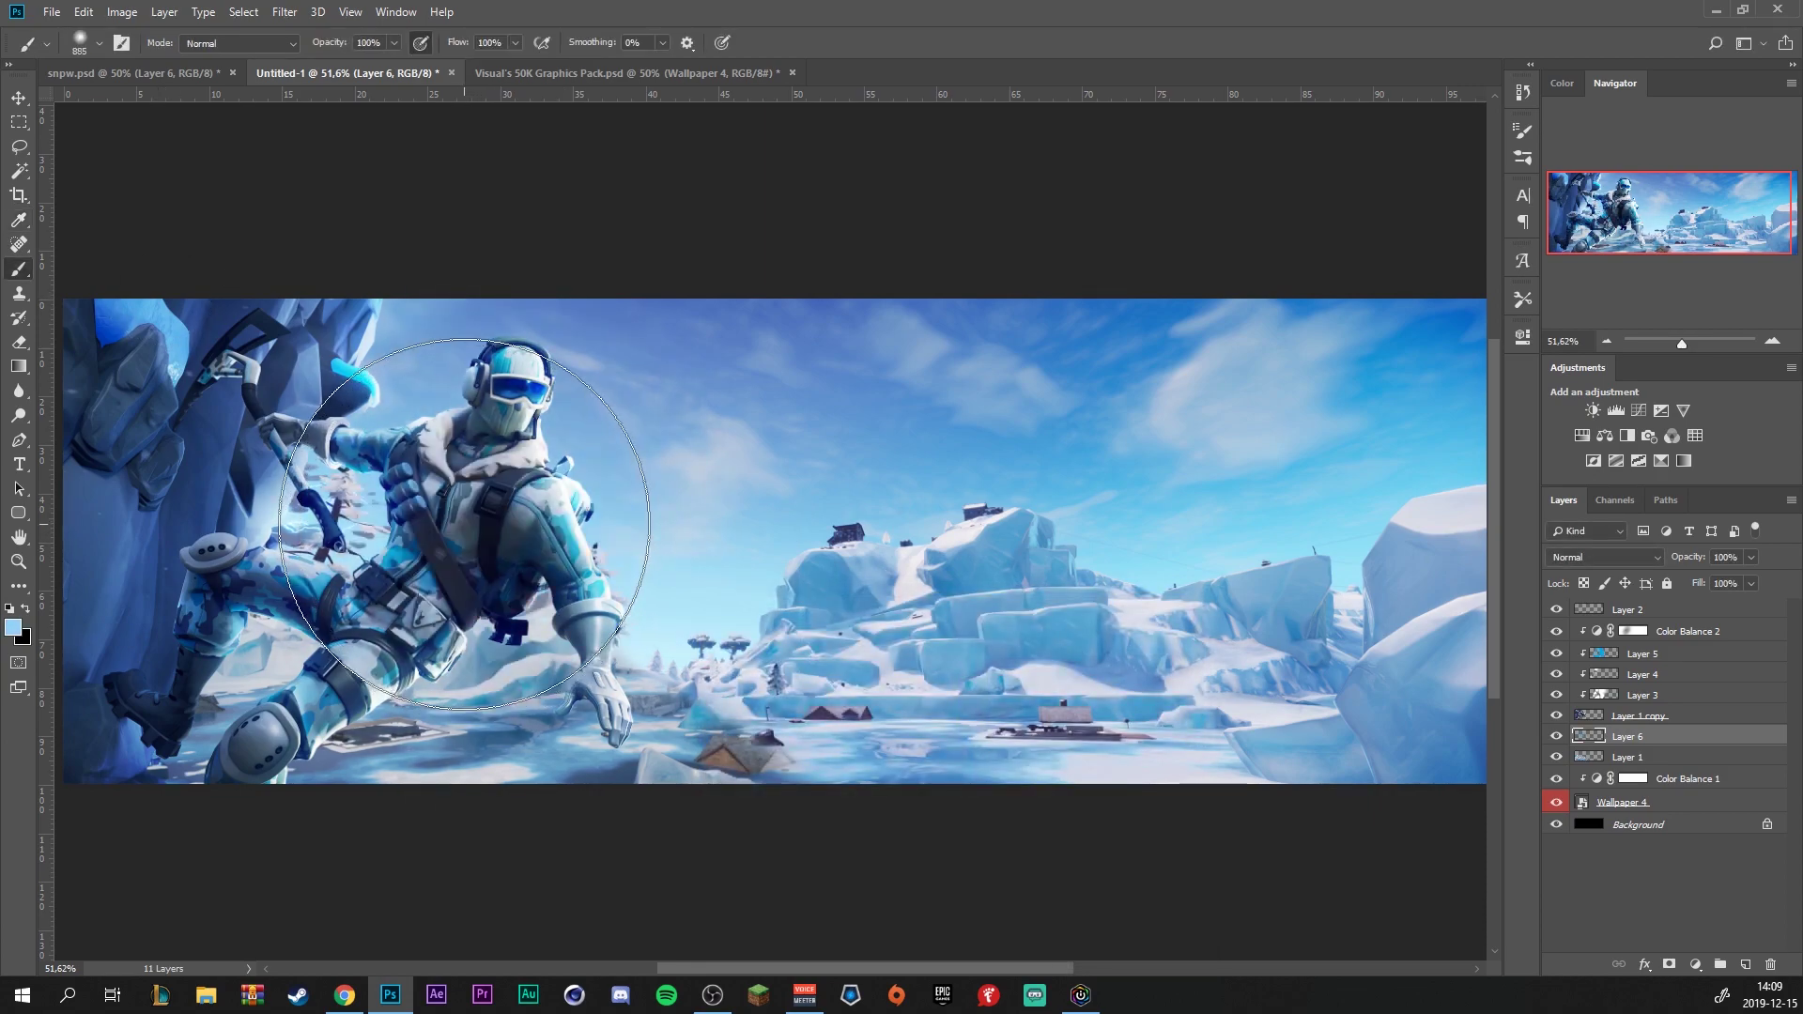
pyautogui.click(1597, 558)
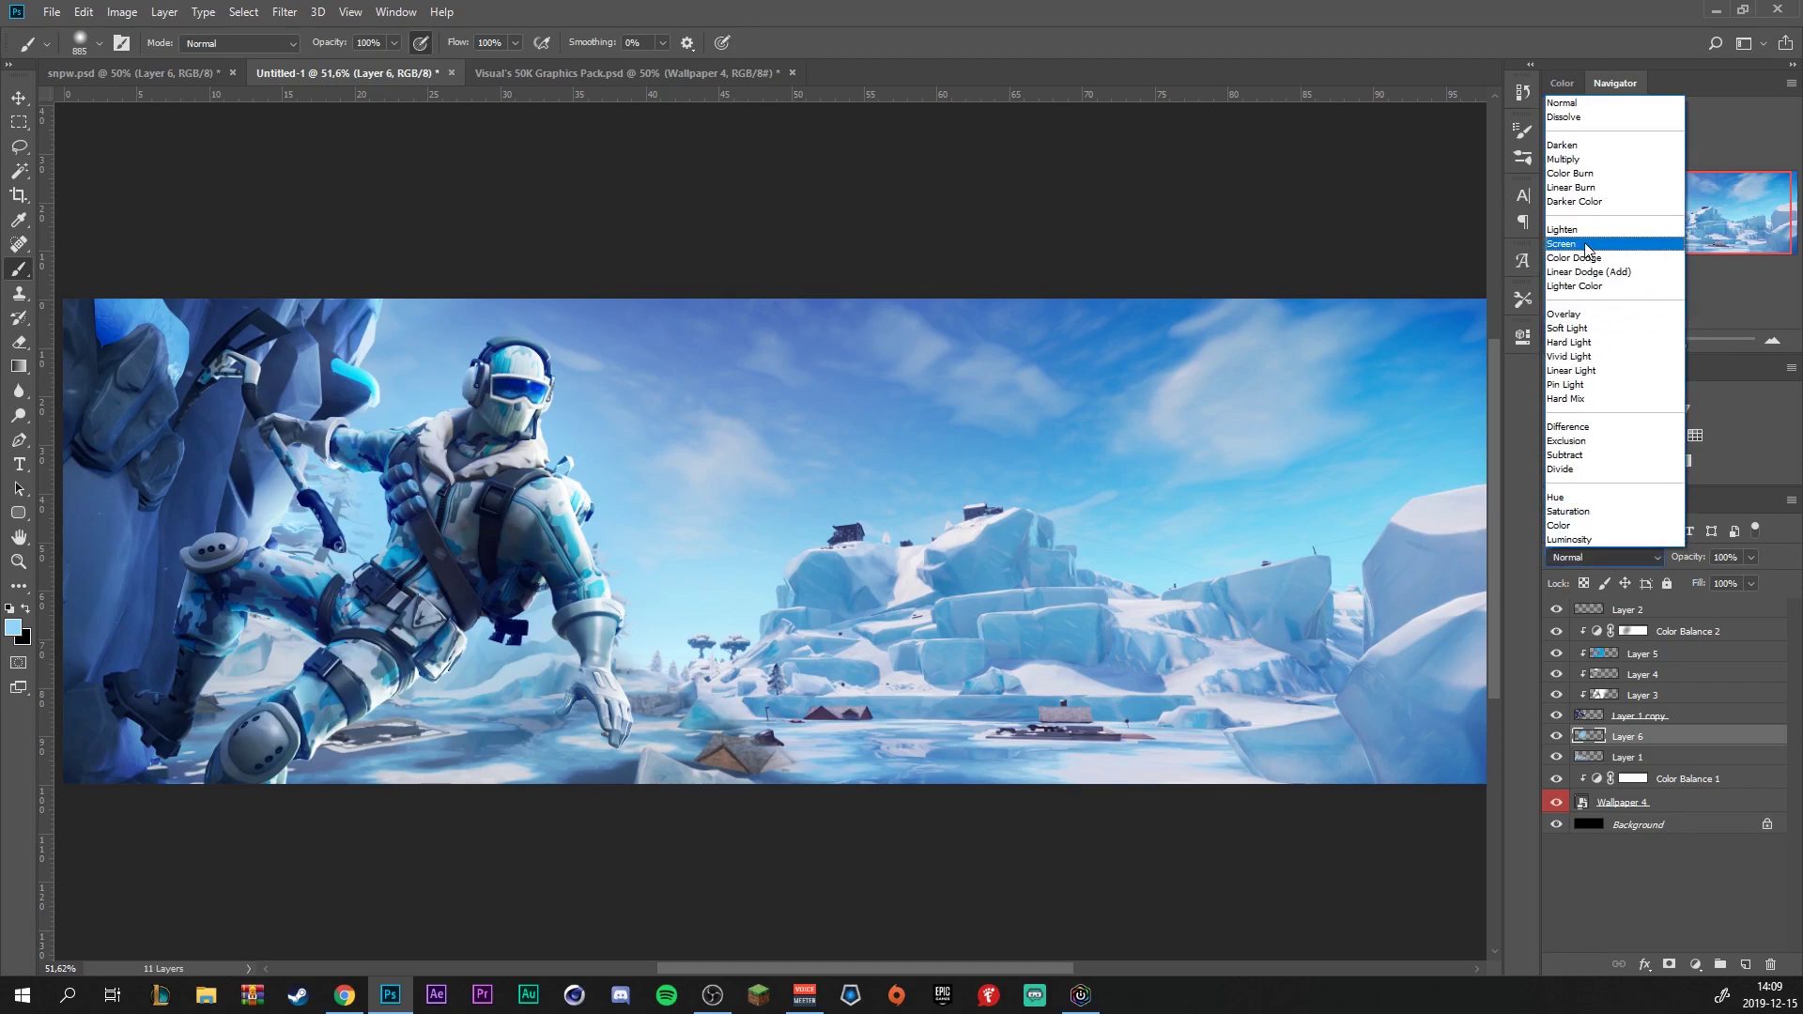
pyautogui.click(1586, 246)
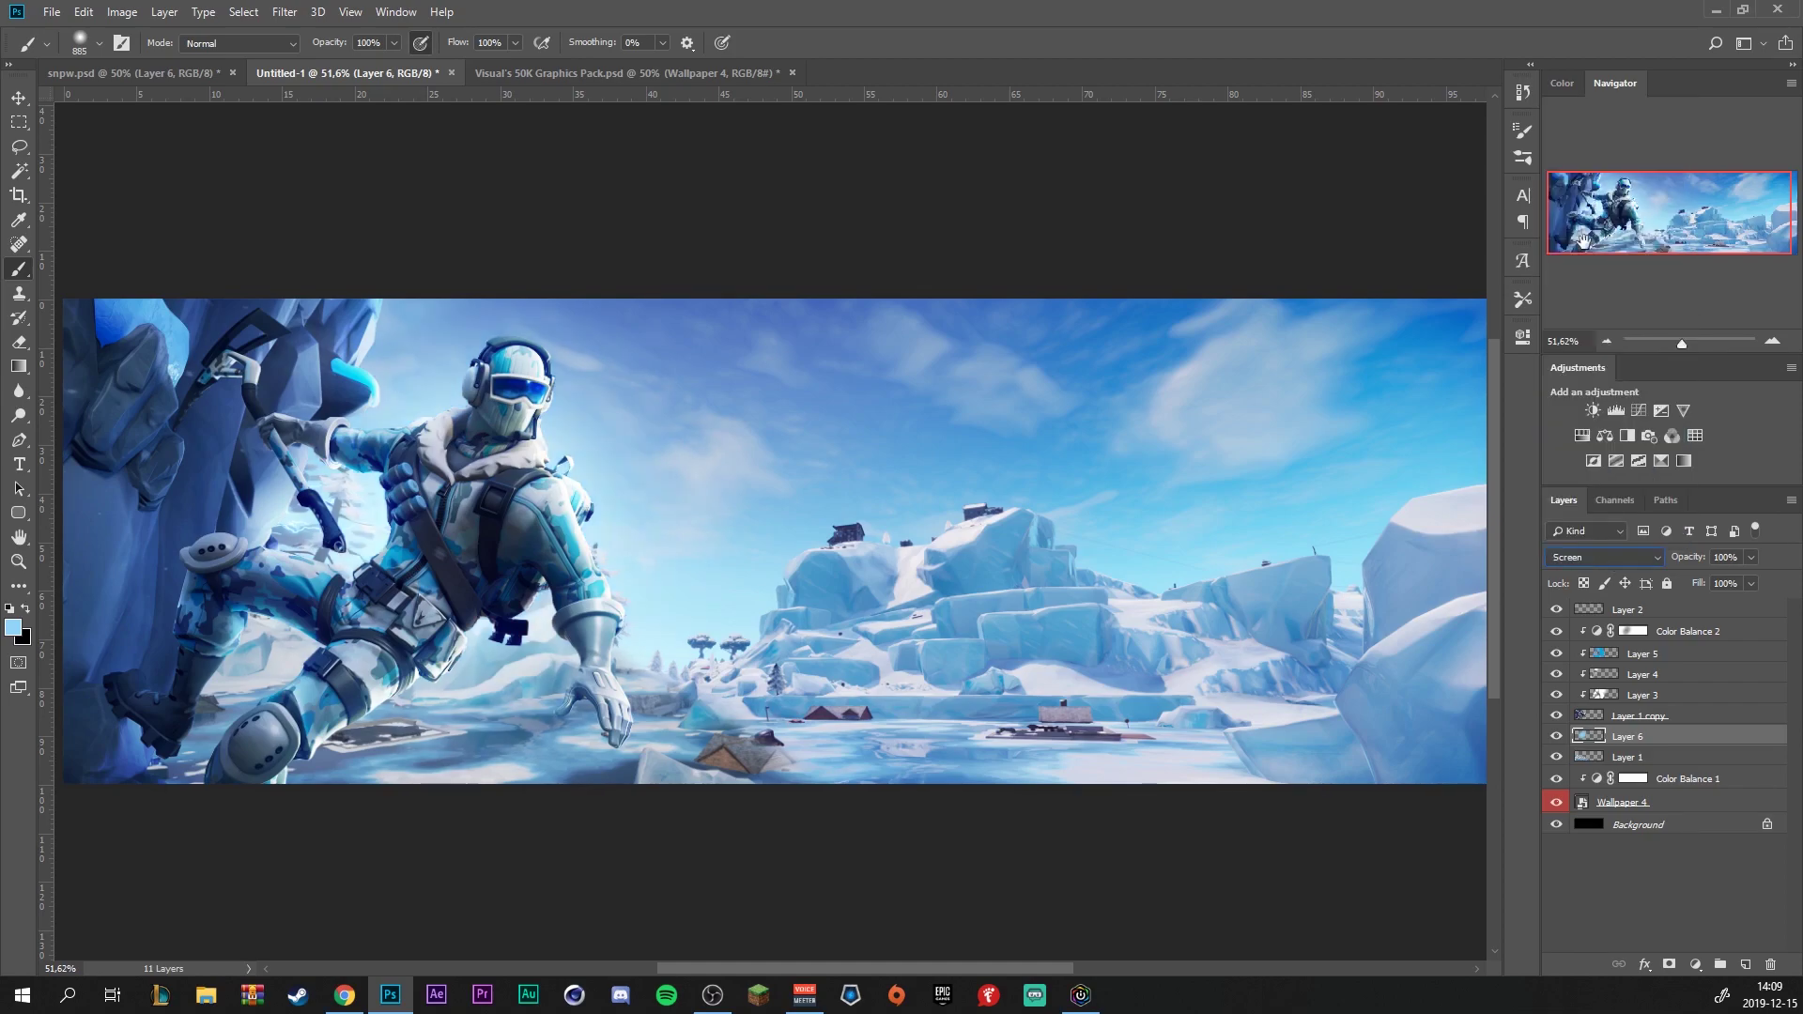
# Open the recent file WRAITH_PACK.psb and expand its Explosions group
pyautogui.click(52, 11)
pyautogui.moveTo(120, 132)
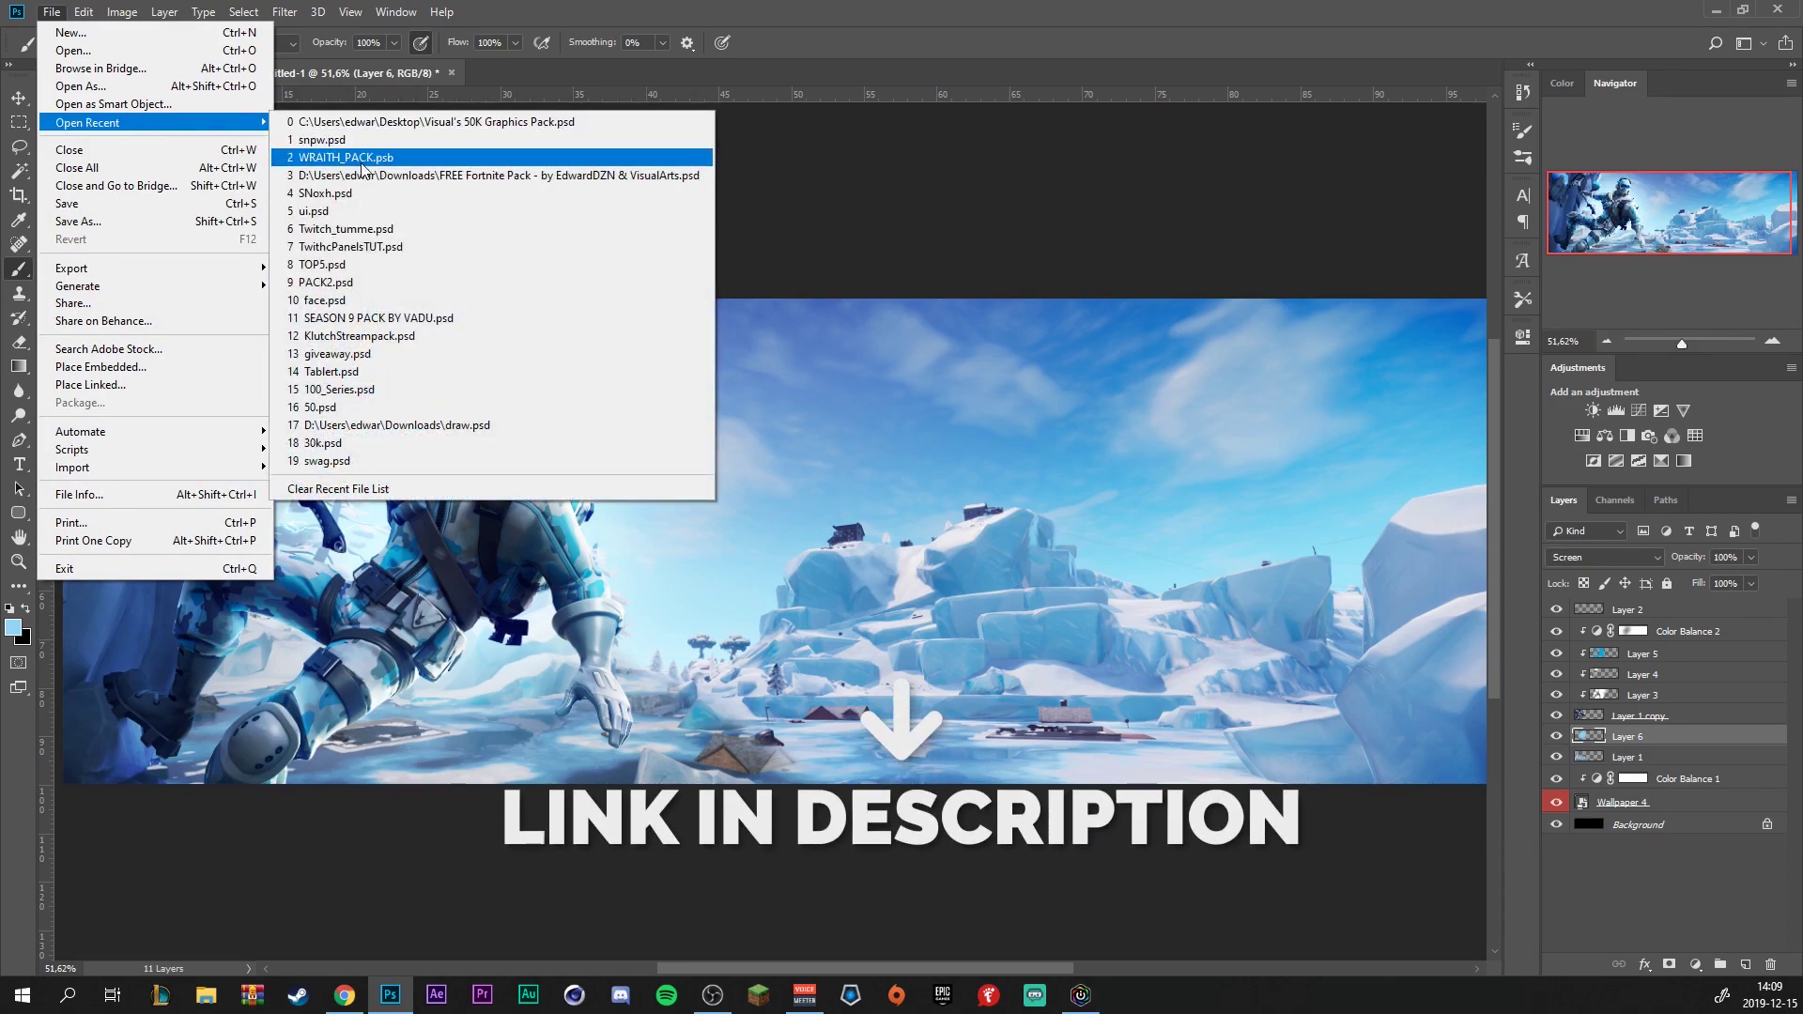
pyautogui.click(338, 157)
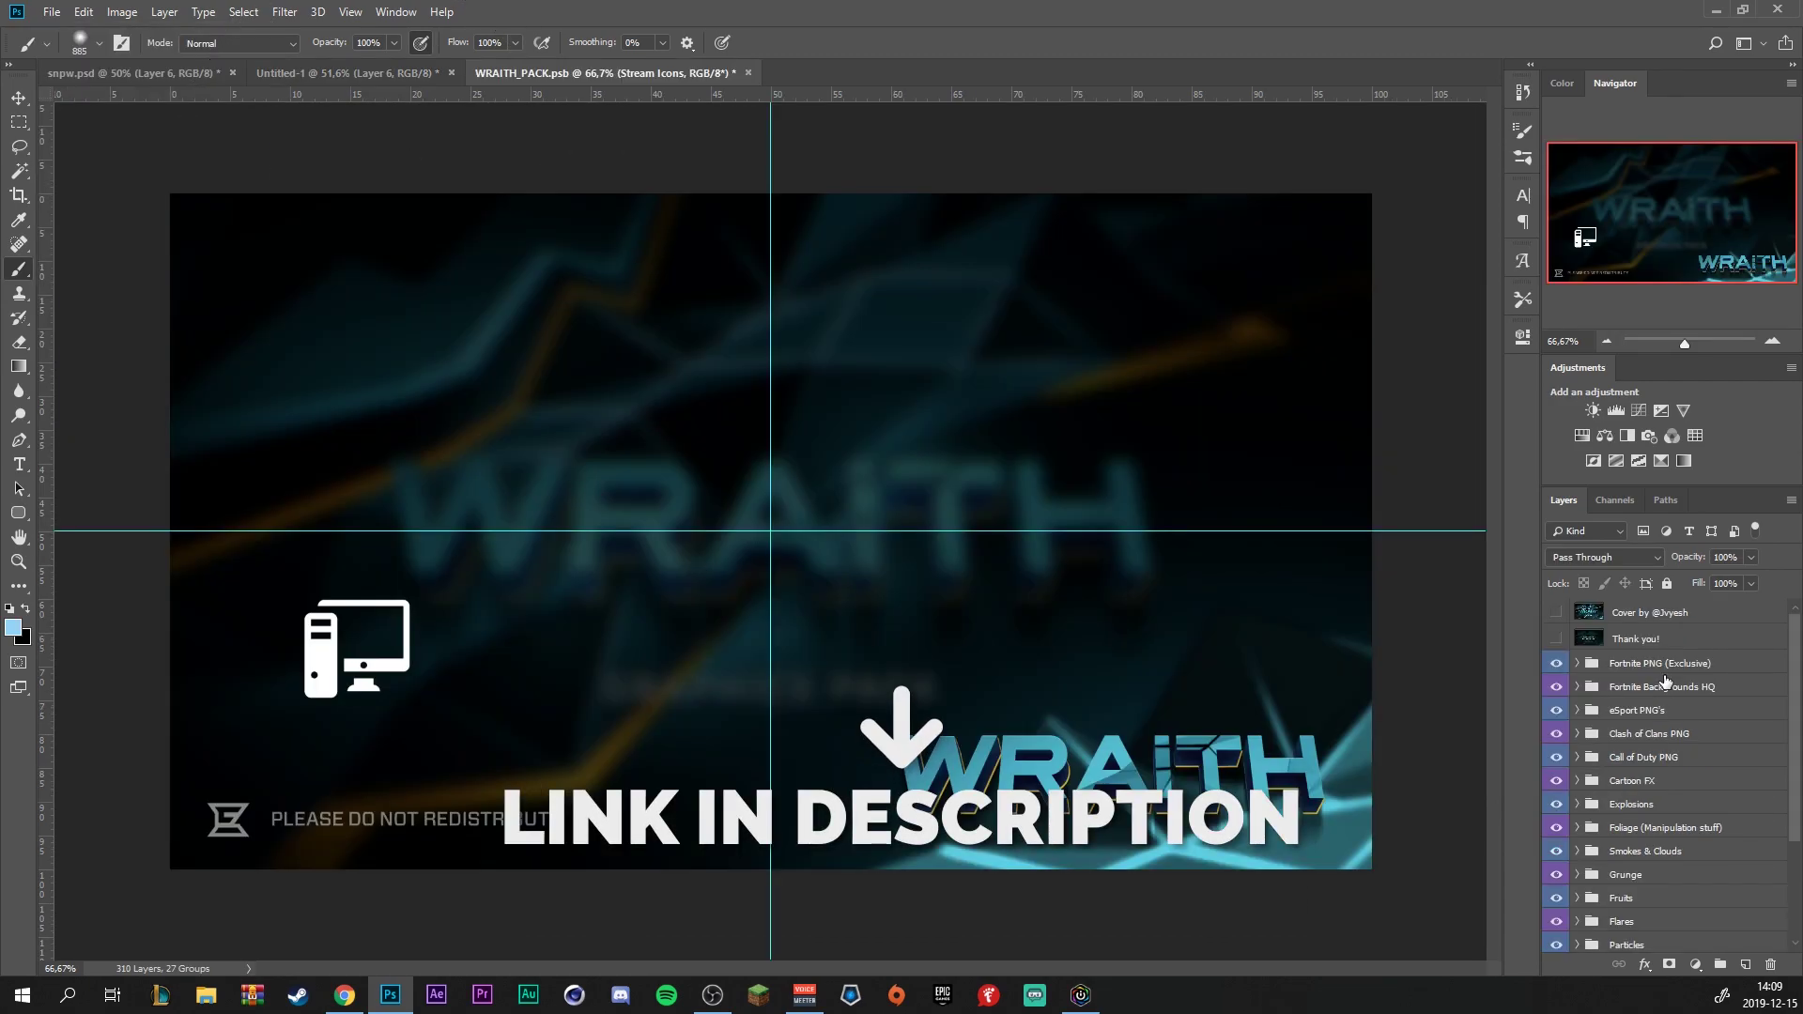
pyautogui.click(1577, 804)
pyautogui.scroll(-3, 1727, 785)
pyautogui.scroll(-1, 1726, 785)
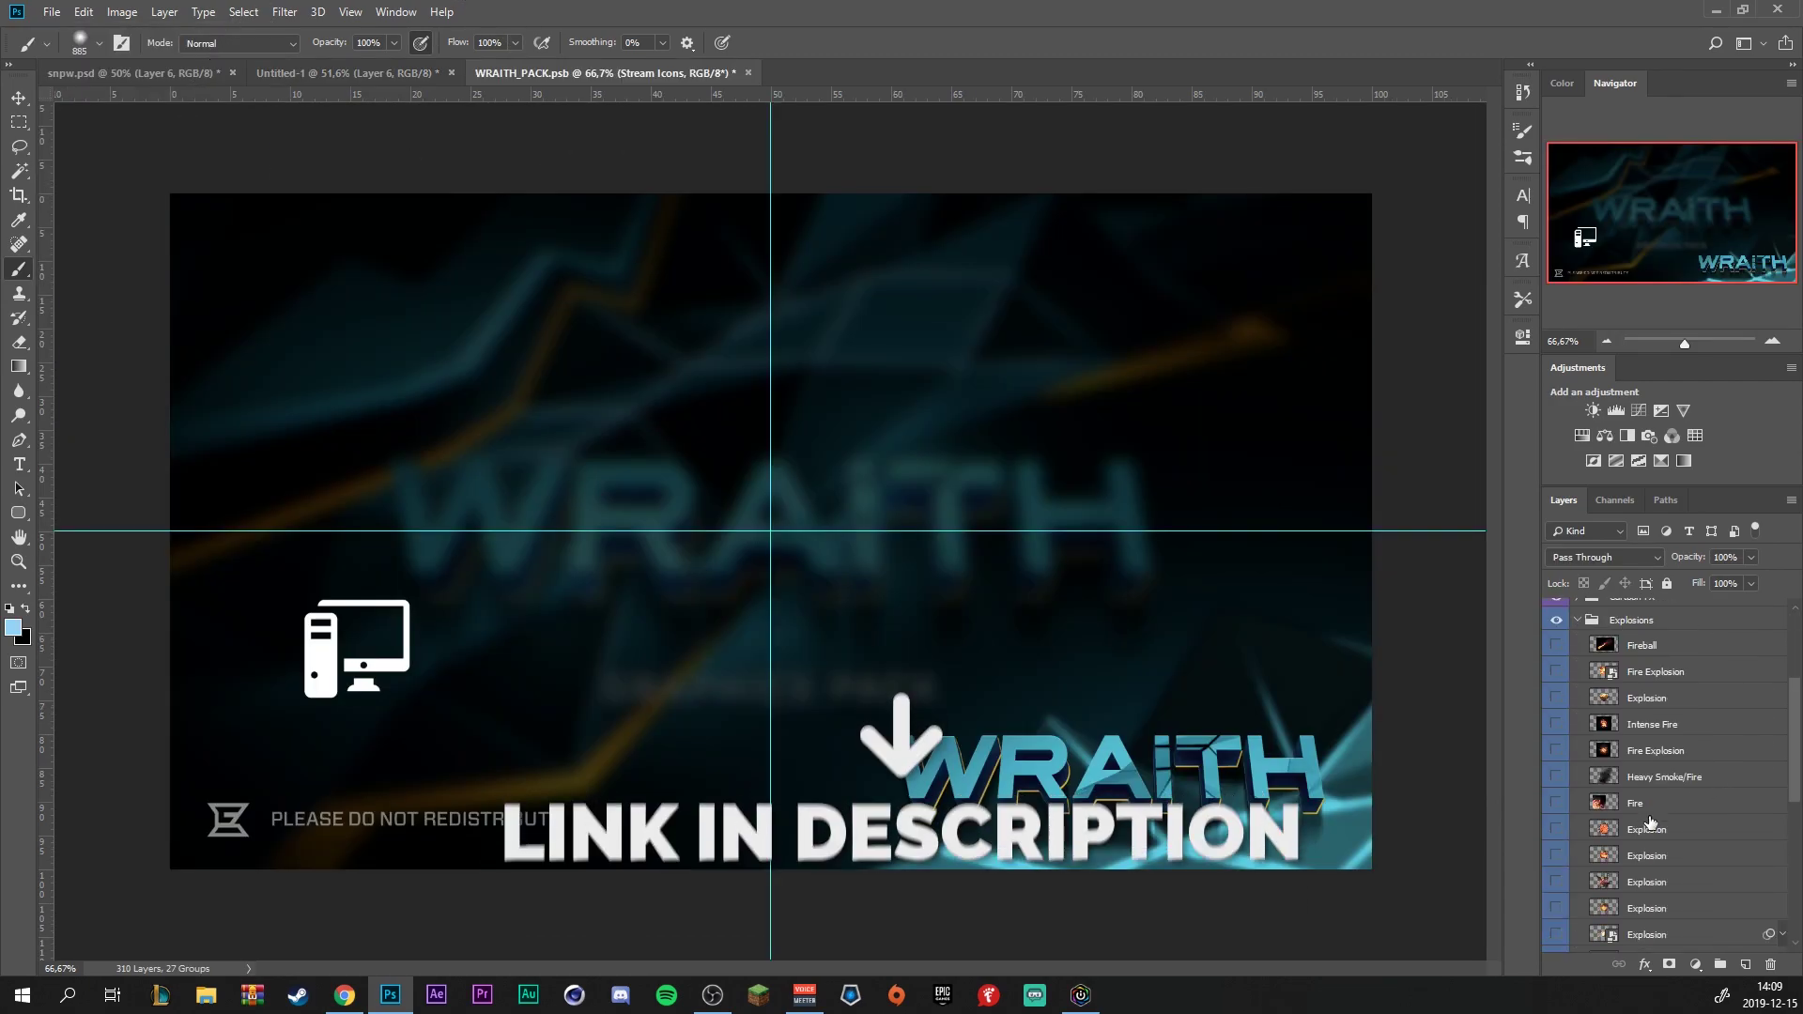
# Preview the explosion layers, show Intense Fire and copy it into the Untitled-1 header above Layer 6
pyautogui.click(1556, 751)
pyautogui.click(1556, 750)
pyautogui.click(1556, 724)
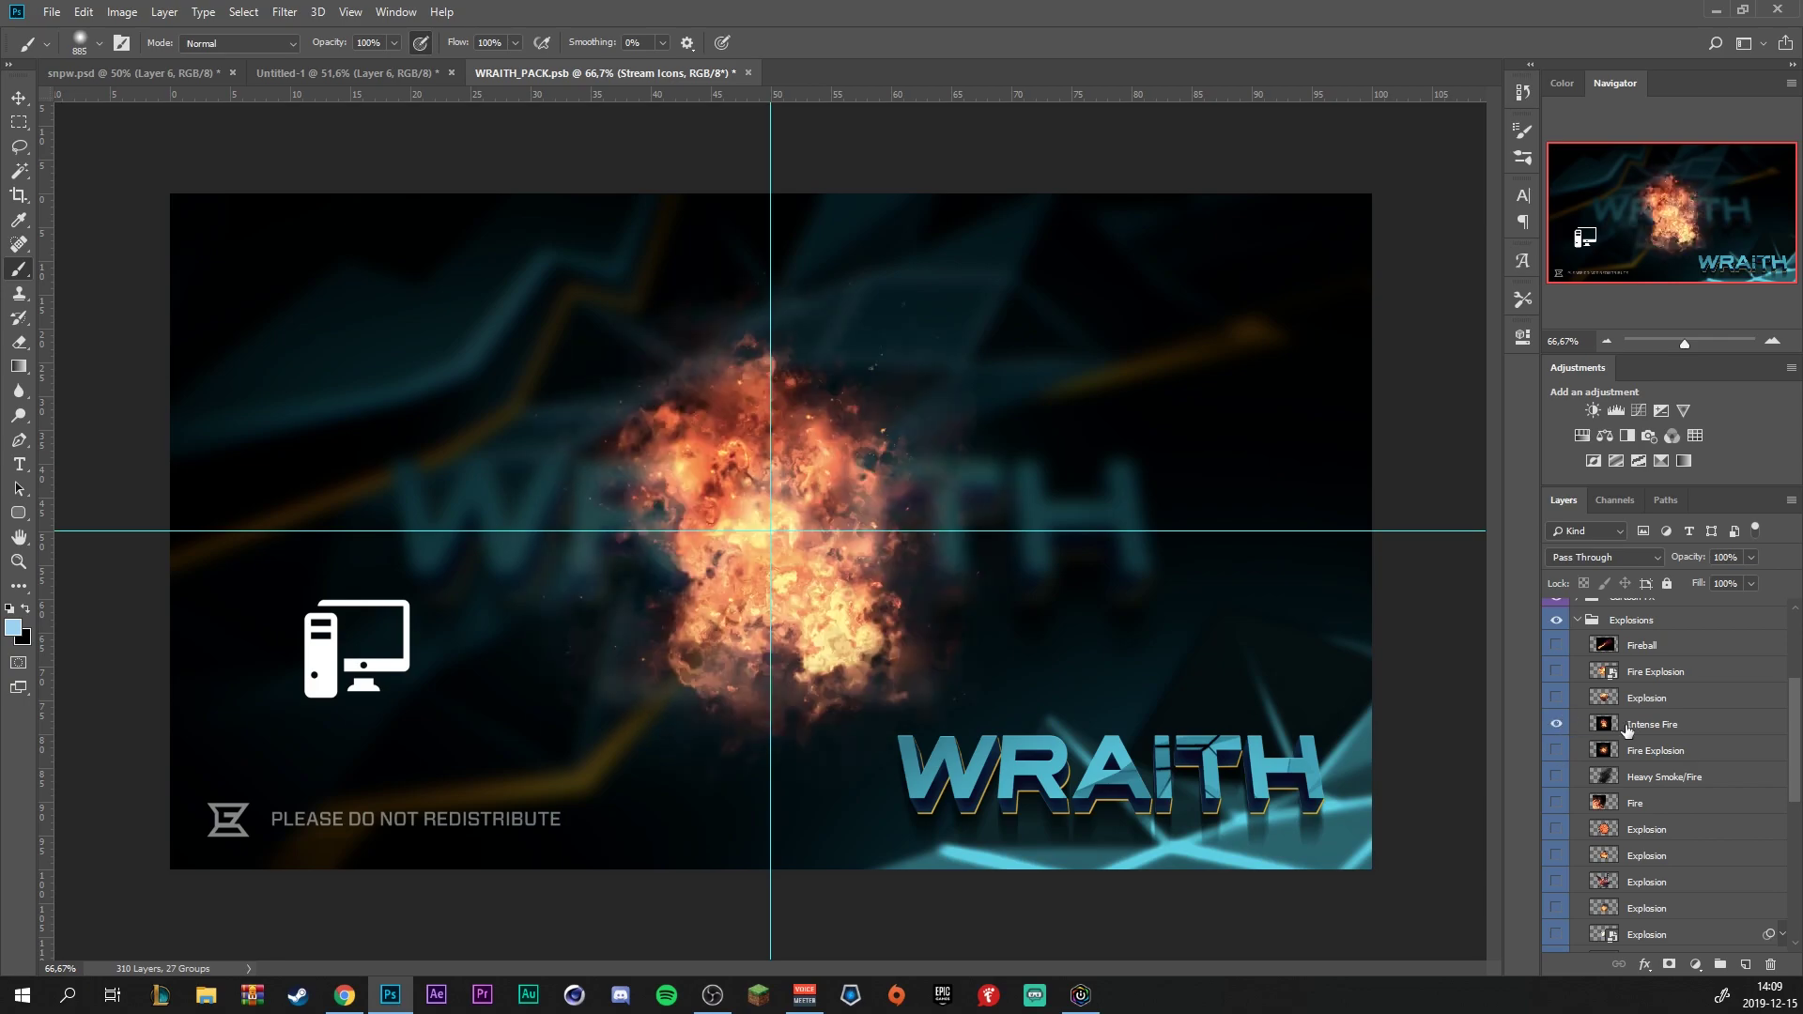
pyautogui.click(1629, 726)
pyautogui.press('v')
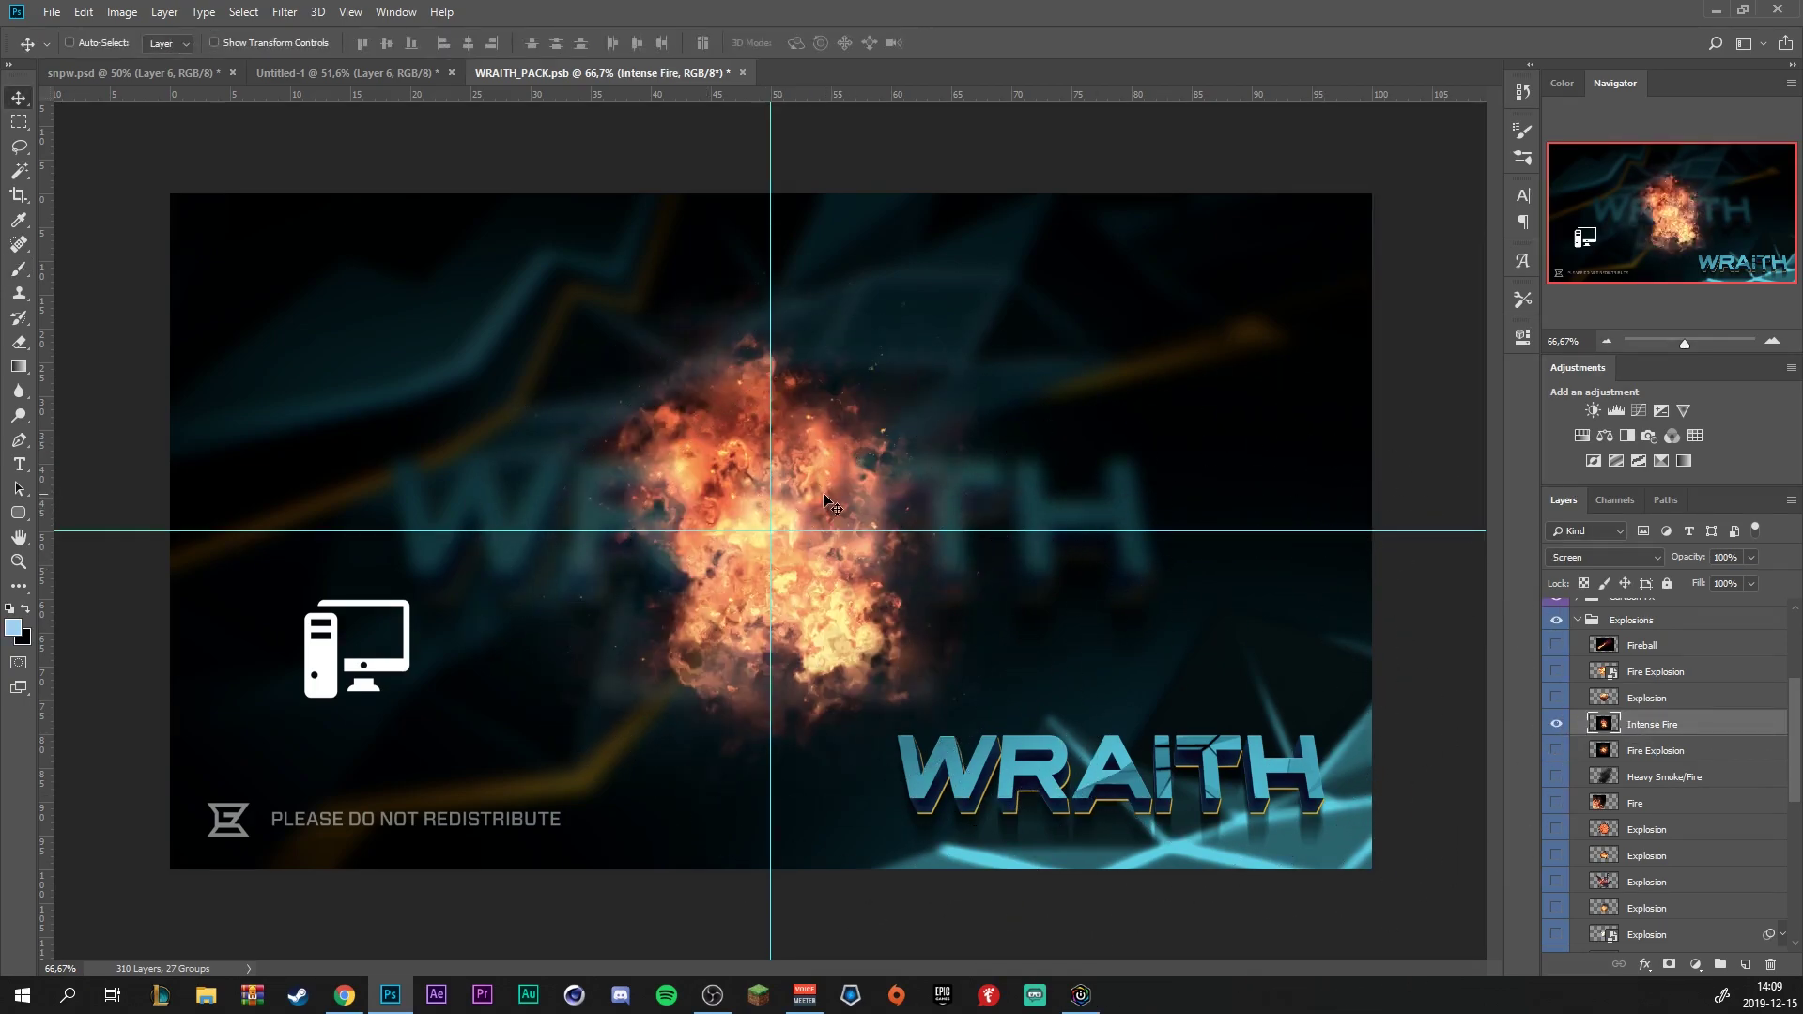
pyautogui.moveTo(816, 499)
pyautogui.mouseDown()
pyautogui.moveTo(845, 431)
pyautogui.moveTo(395, 137)
pyautogui.moveTo(397, 69)
pyautogui.moveTo(404, 96)
pyautogui.moveTo(901, 469)
pyautogui.moveTo(850, 503)
pyautogui.moveTo(828, 490)
pyautogui.mouseUp()
pyautogui.press('ctrl')
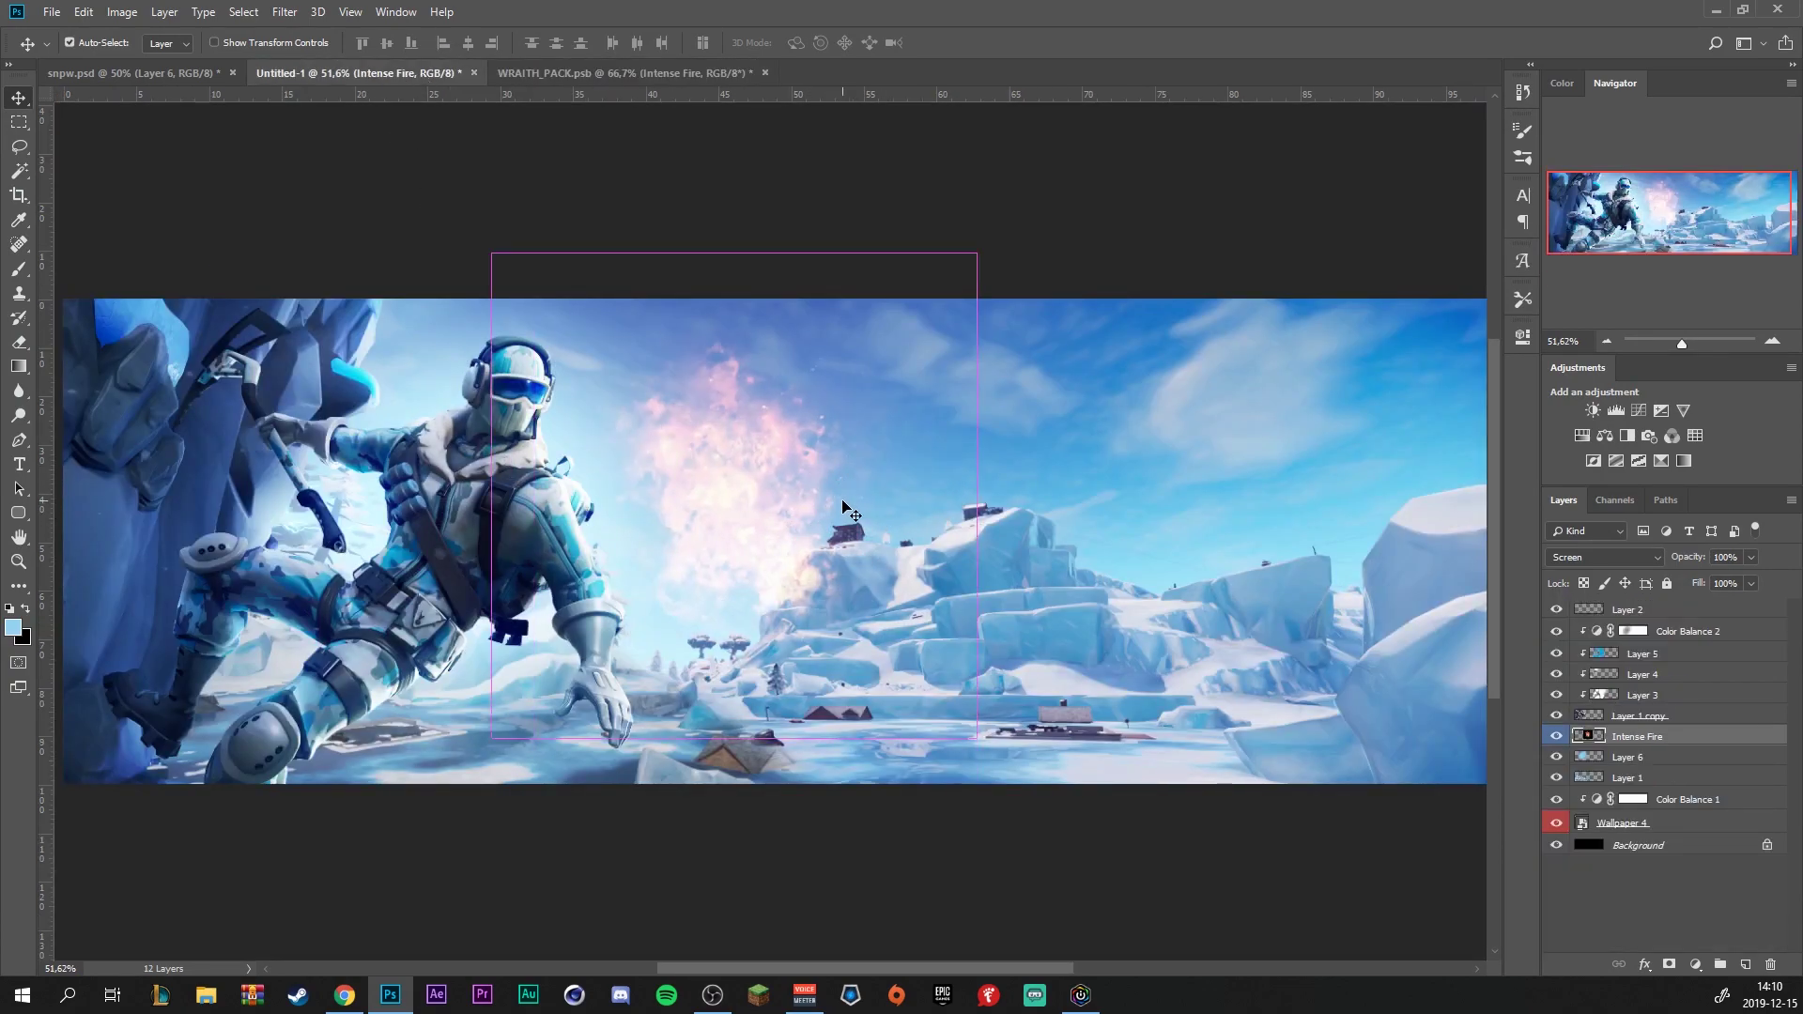
# Shift the Intense Fire layer's hue to about -170 and place it and a duplicate behind the character
pyautogui.hotkey('ctrl', 'u')
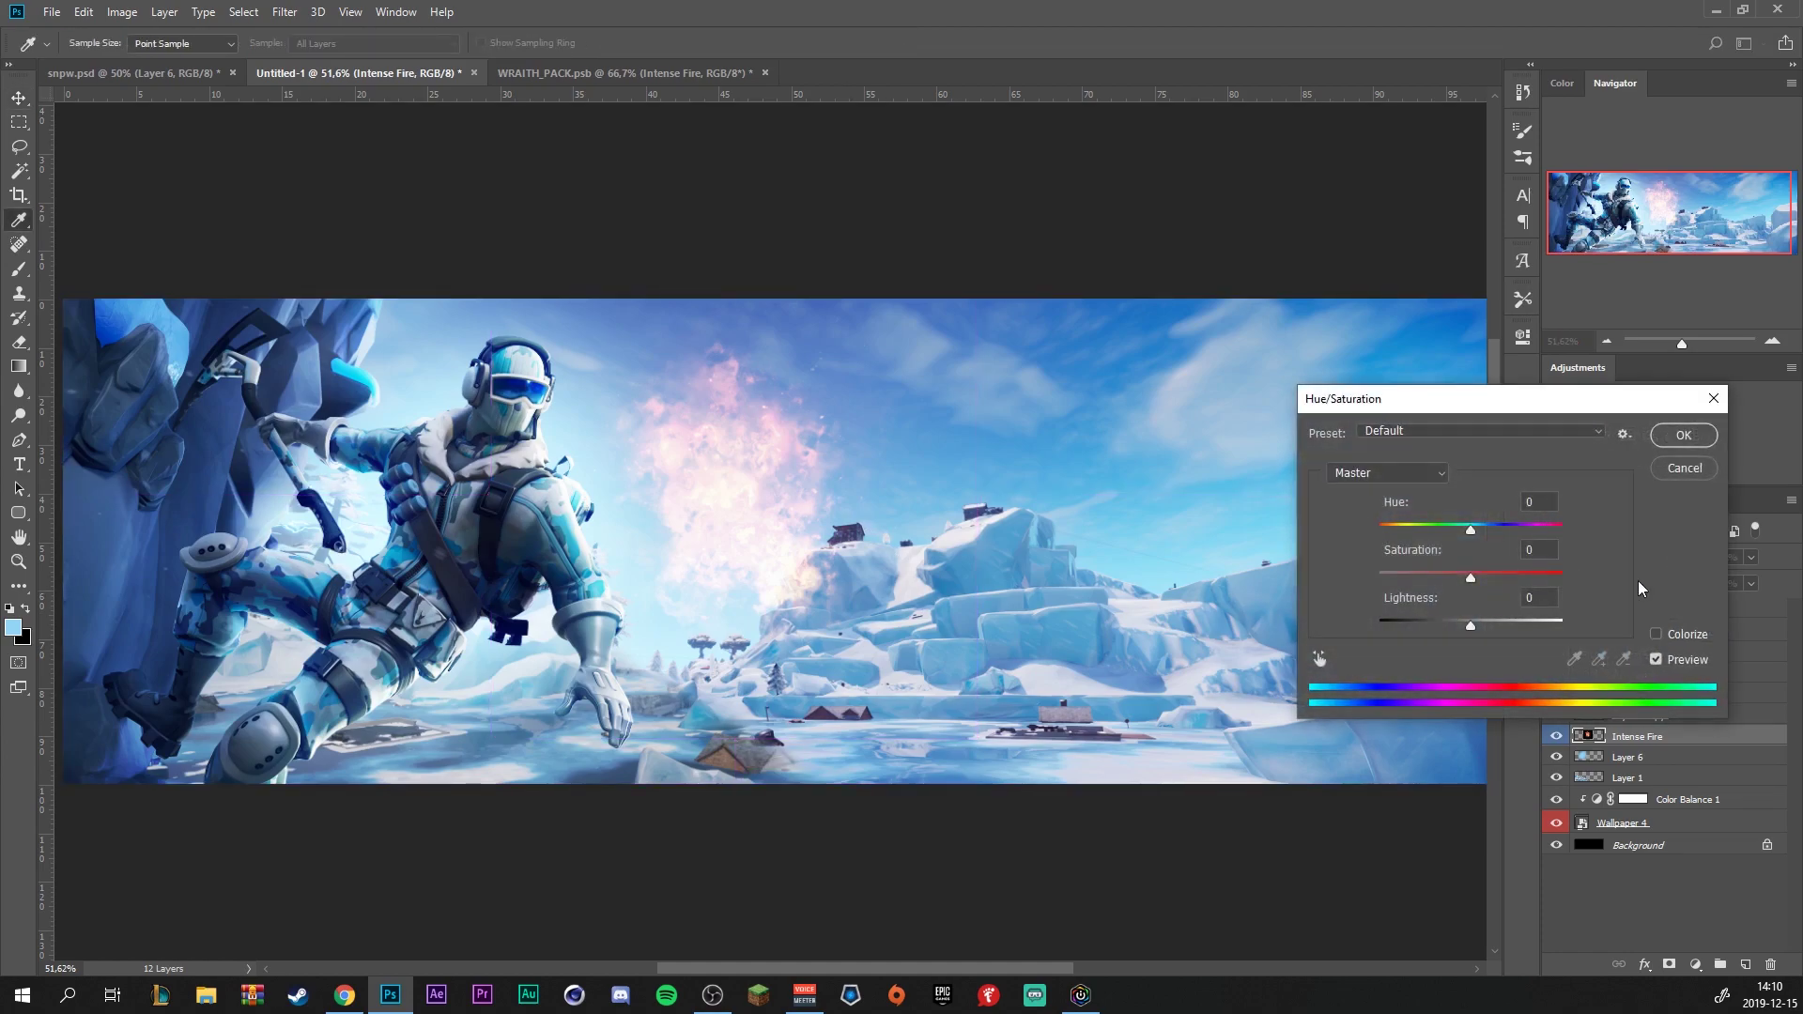
pyautogui.moveTo(1471, 529); pyautogui.dragTo(1383, 534)
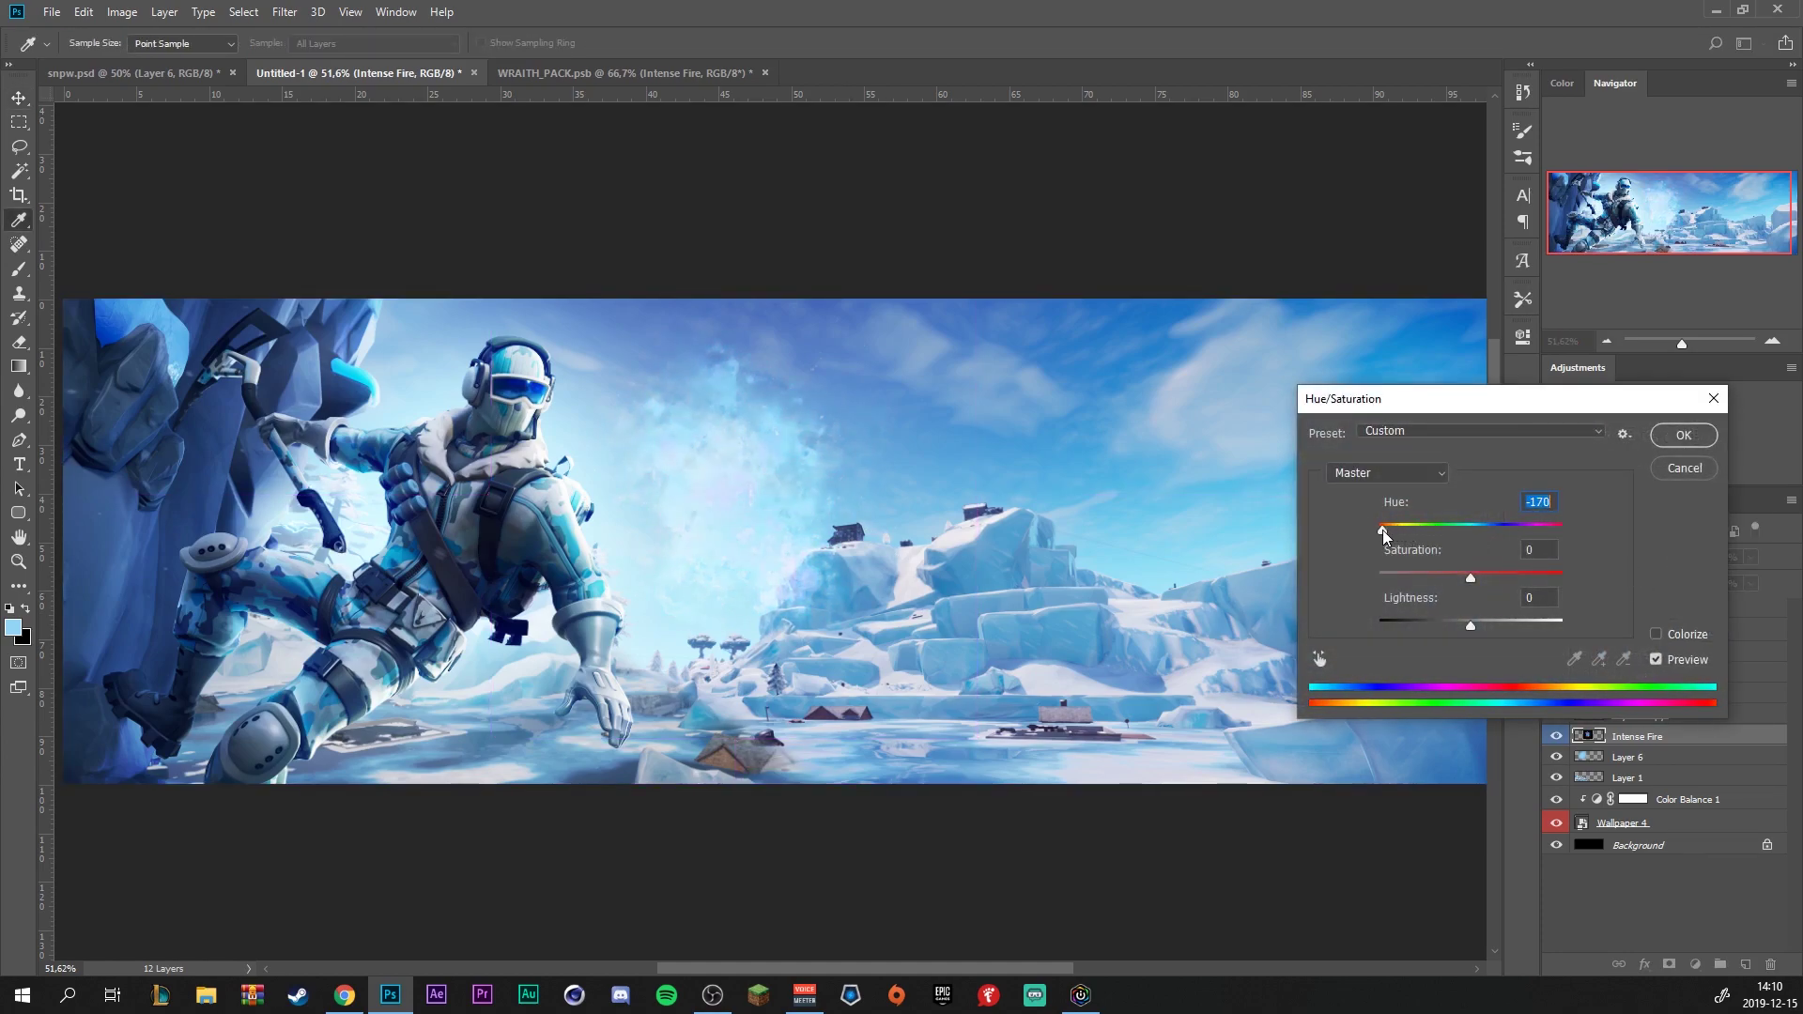
pyautogui.click(1681, 437)
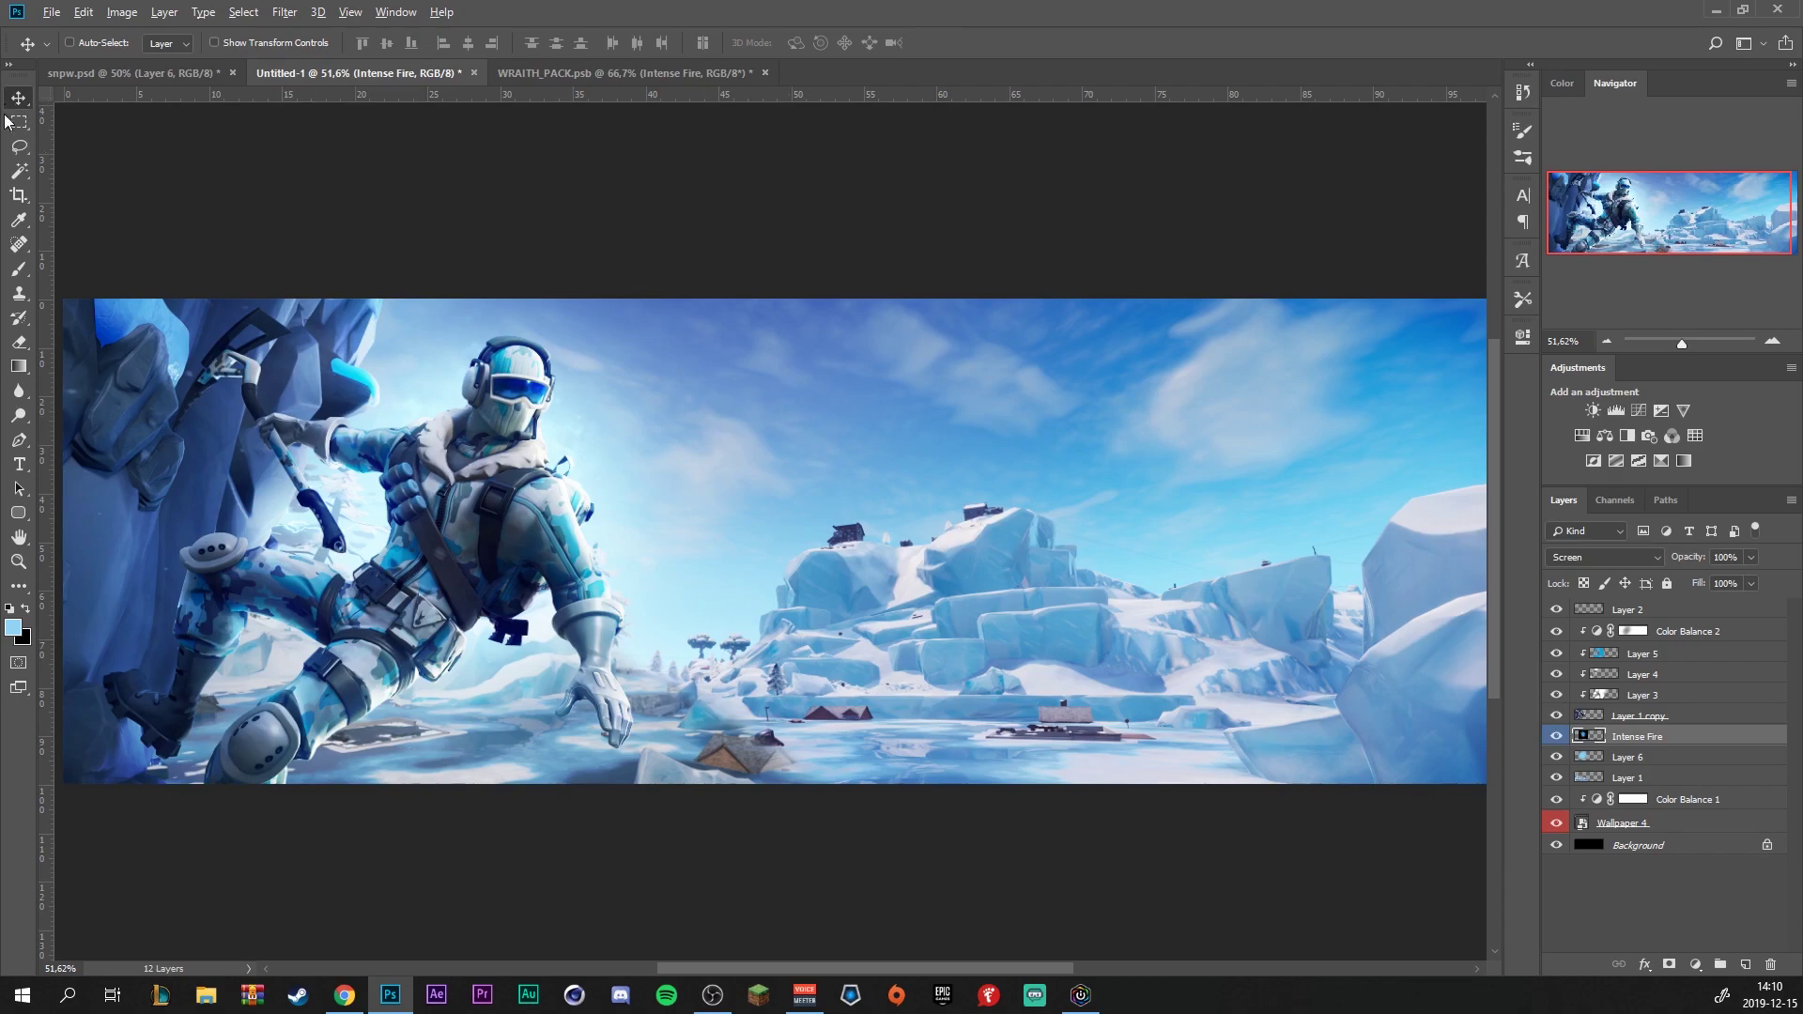
pyautogui.keyDown('alt'); pyautogui.moveTo(669, 471); pyautogui.dragTo(620, 524); pyautogui.keyUp('alt')
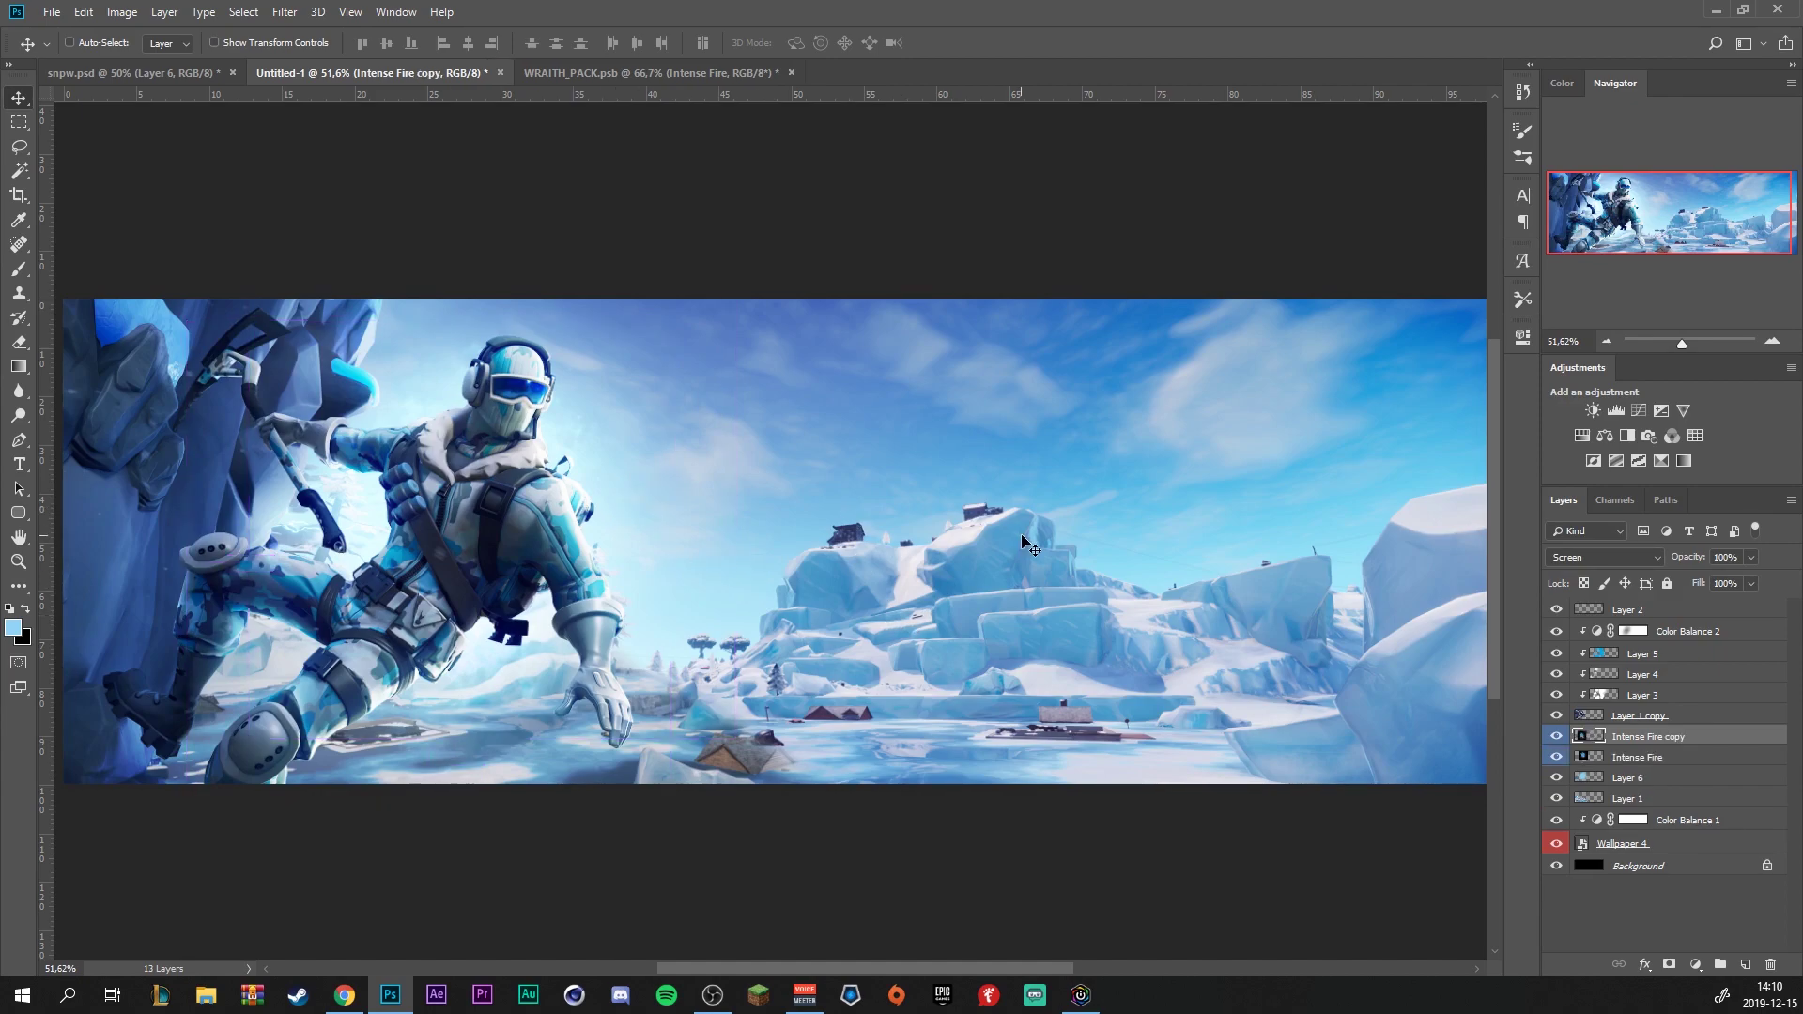
# Paint soft light blue over the character on a new clipped layer above Layer 3 and set it to Hard Light
pyautogui.click(1655, 695)
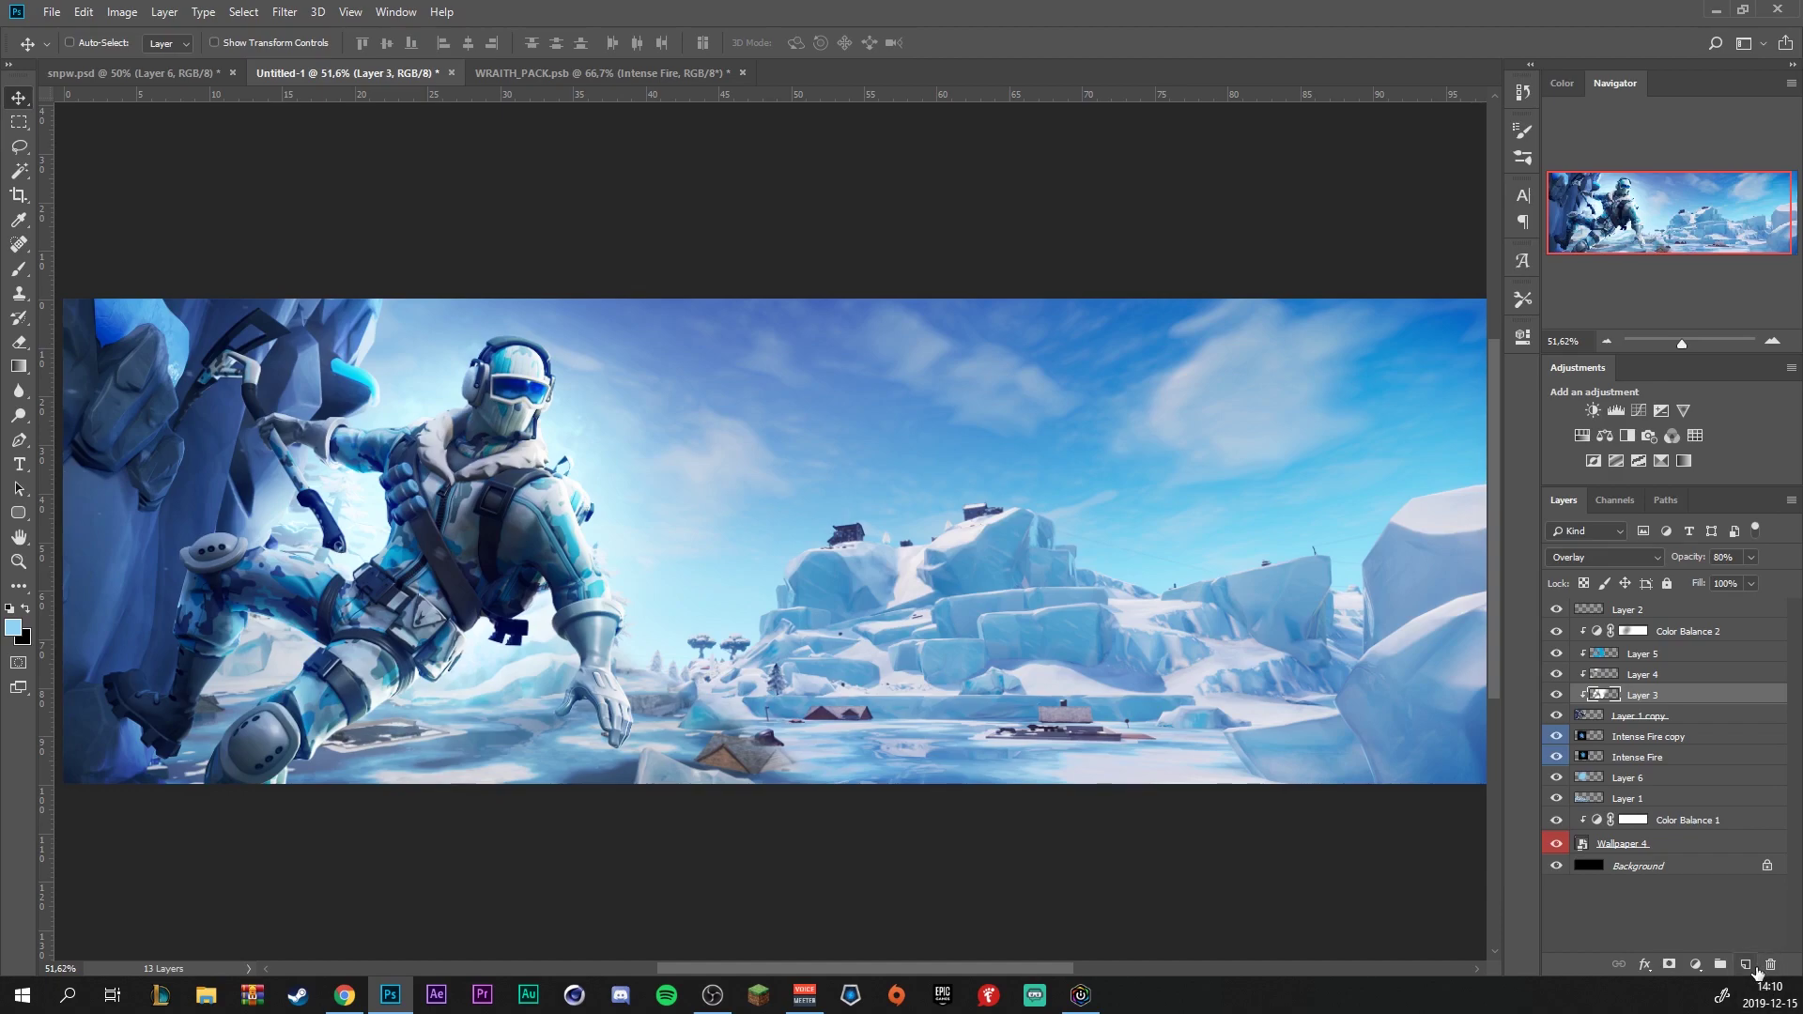
pyautogui.click(1746, 964)
pyautogui.press('b')
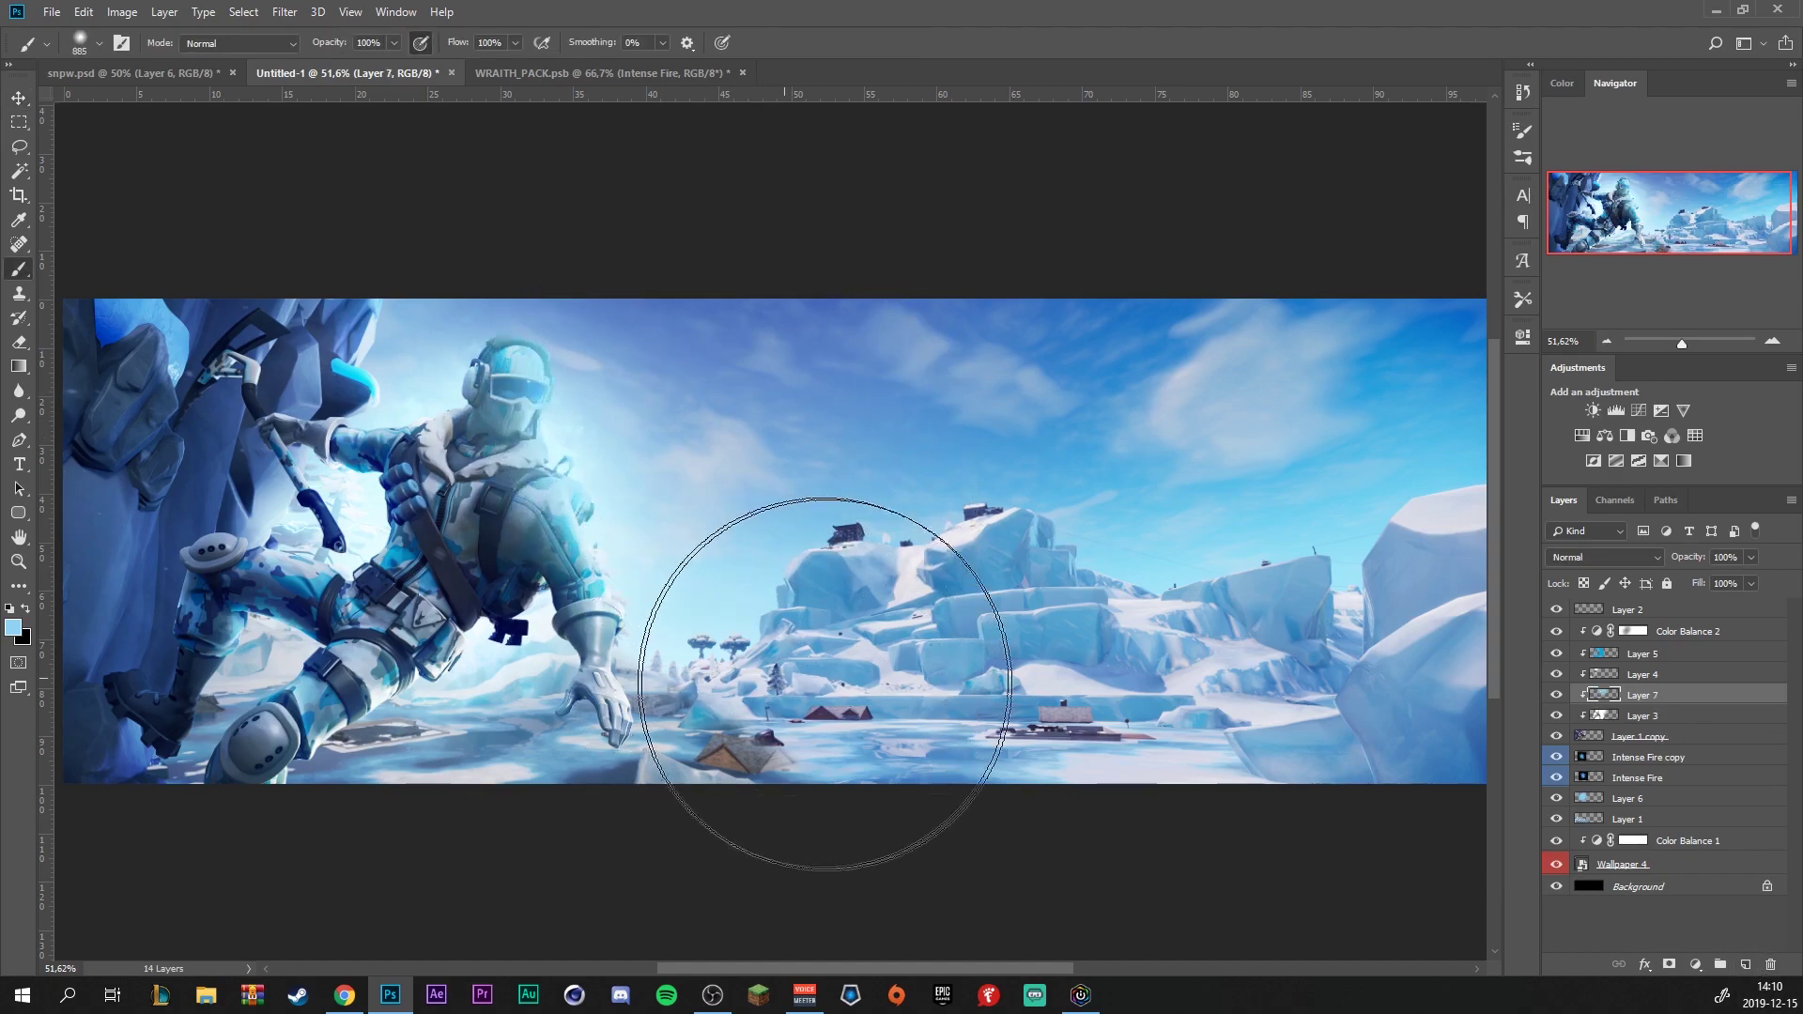
pyautogui.click(364, 557)
pyautogui.click(1615, 558)
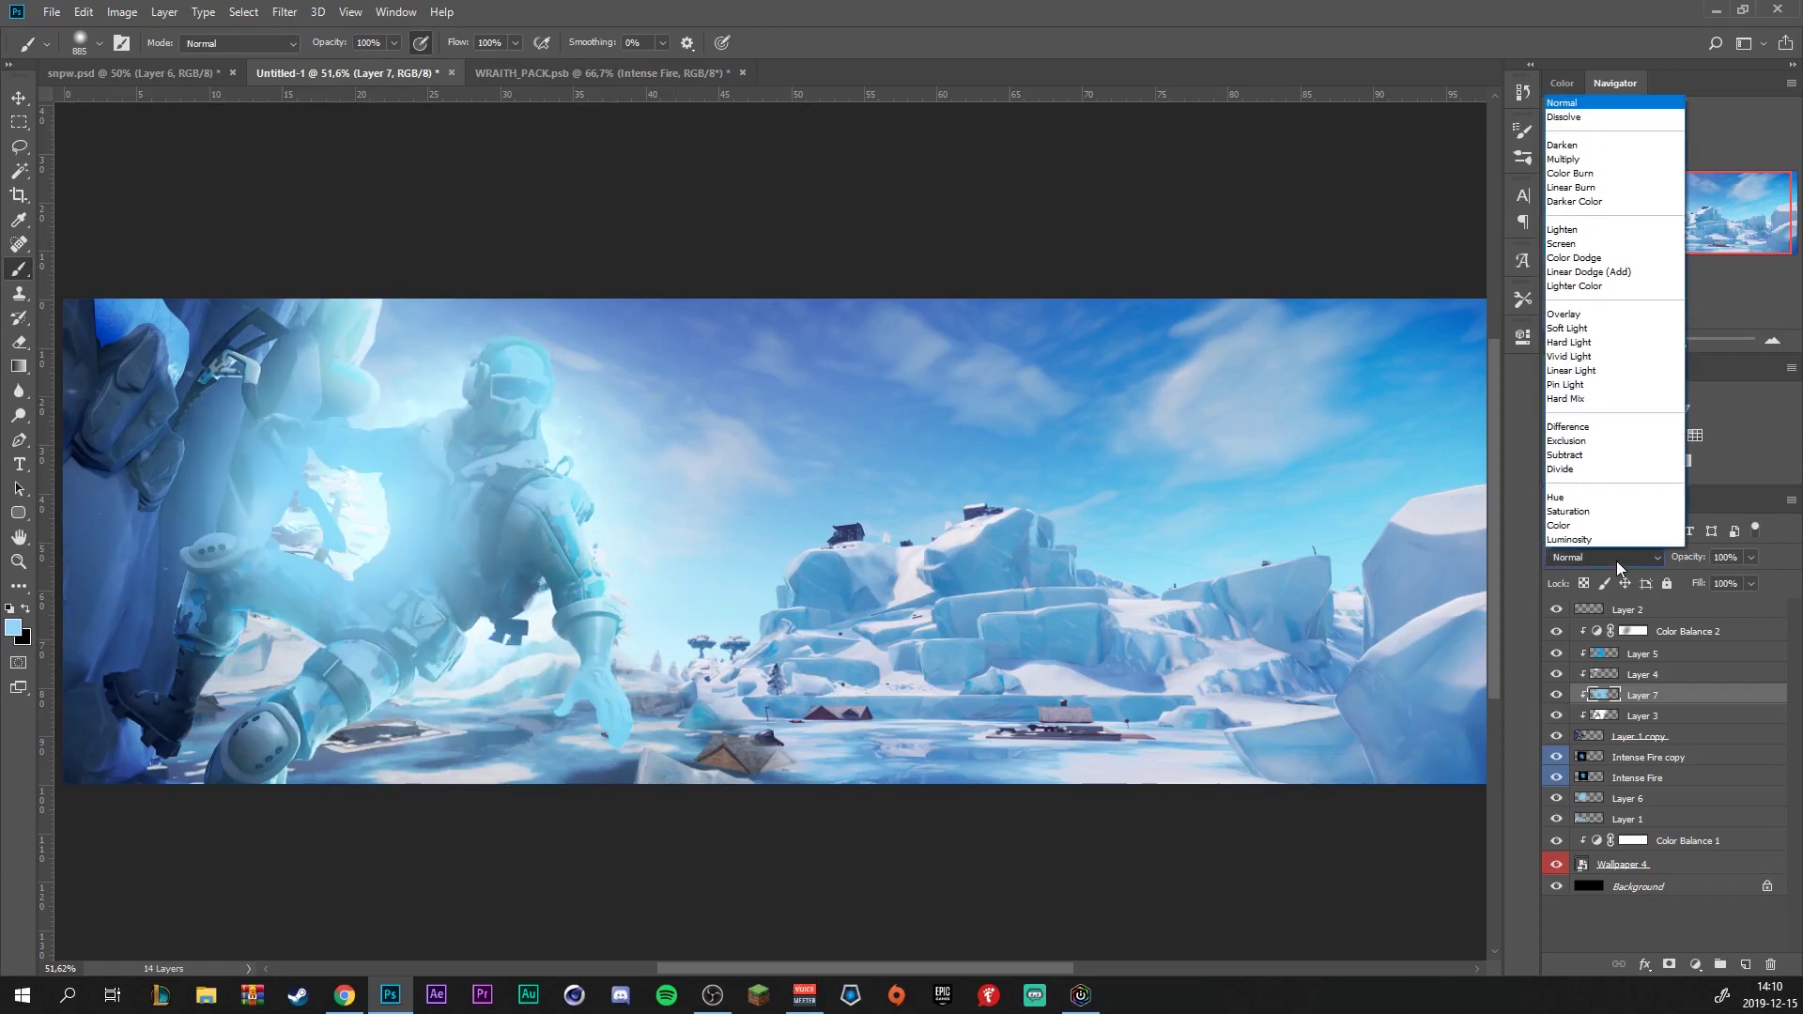
pyautogui.click(1627, 344)
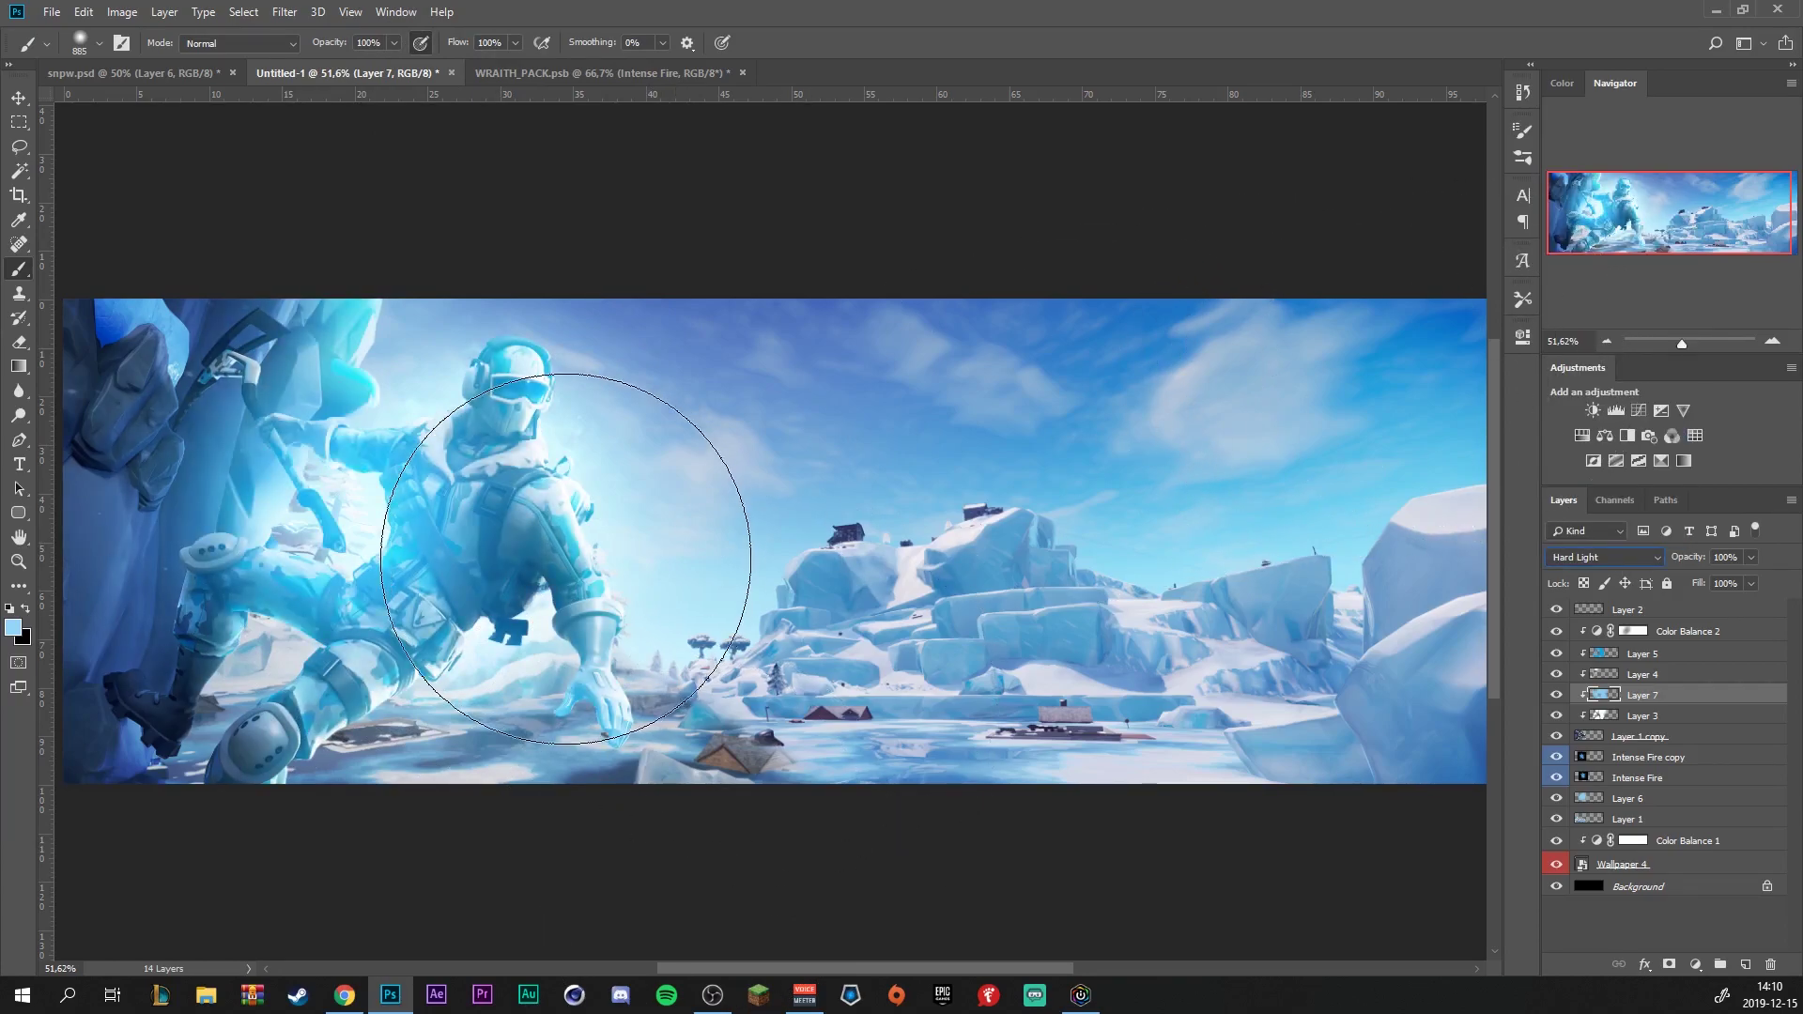
# Erase the excess blue from the character's body and the rock wall on Layer 7 with a soft eraser at 54% opacity
pyautogui.click(349, 521)
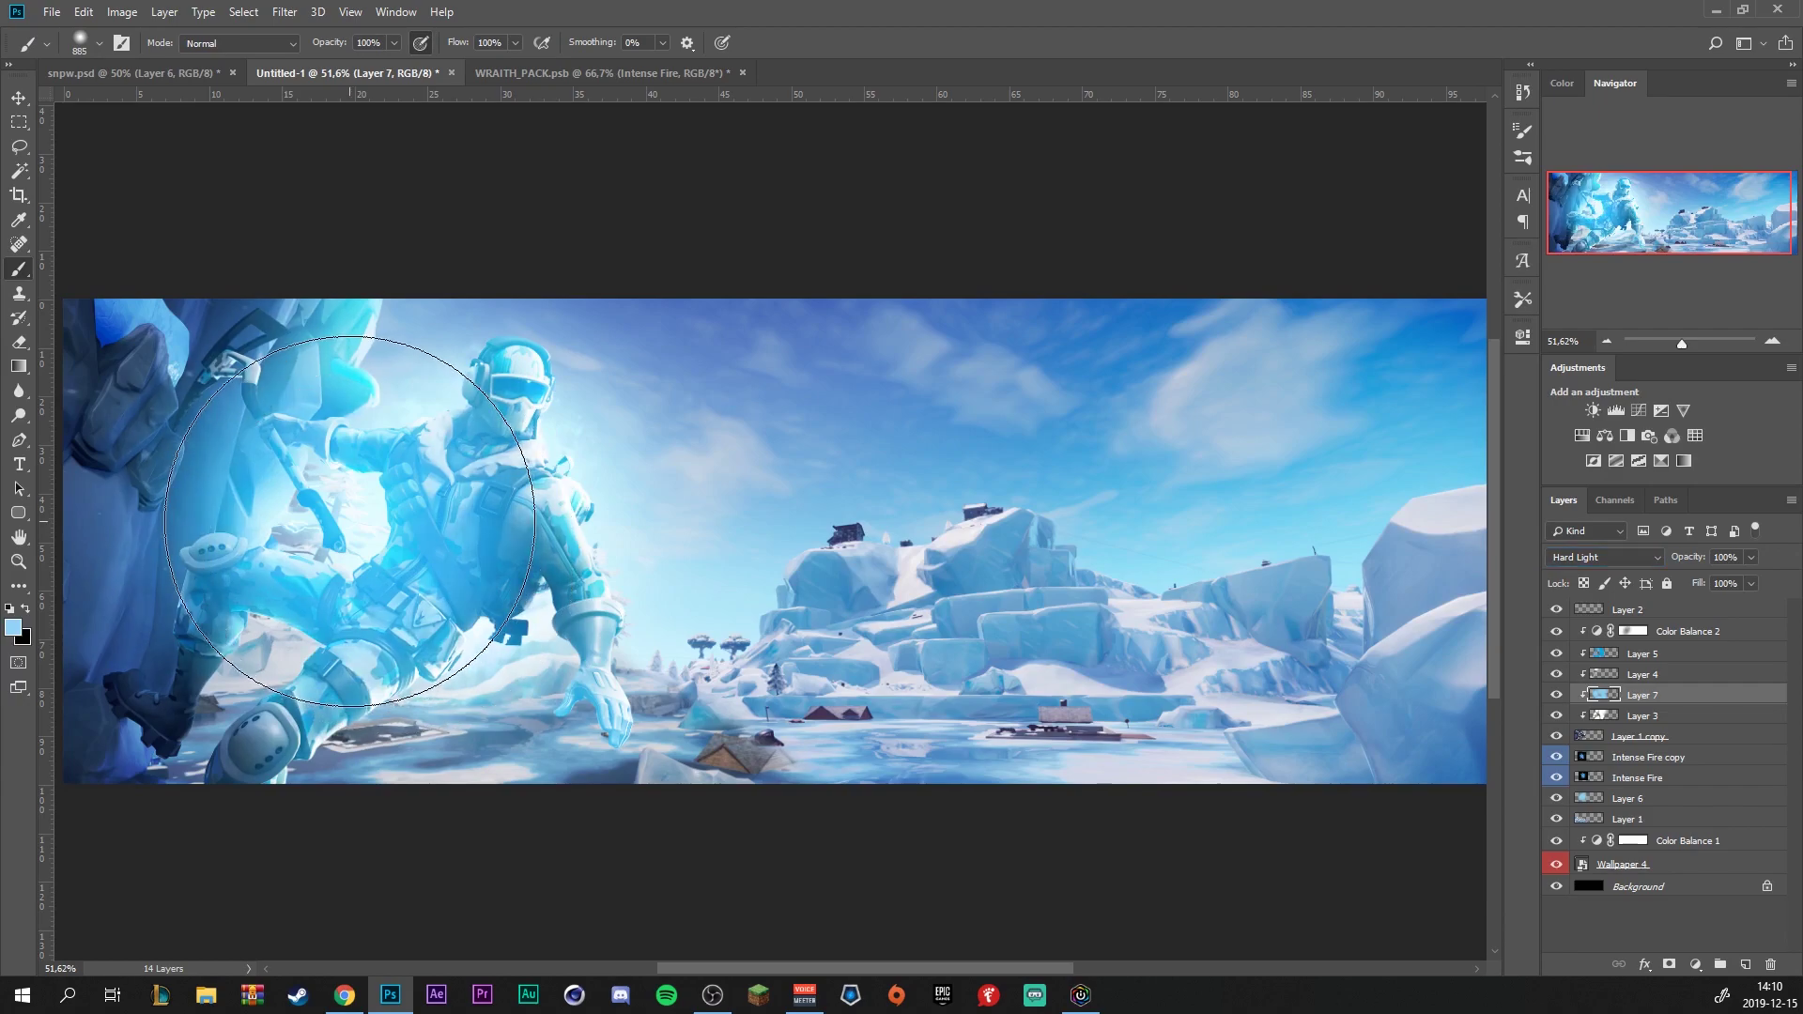
pyautogui.hotkey('ctrl', 'z')
pyautogui.press('e')
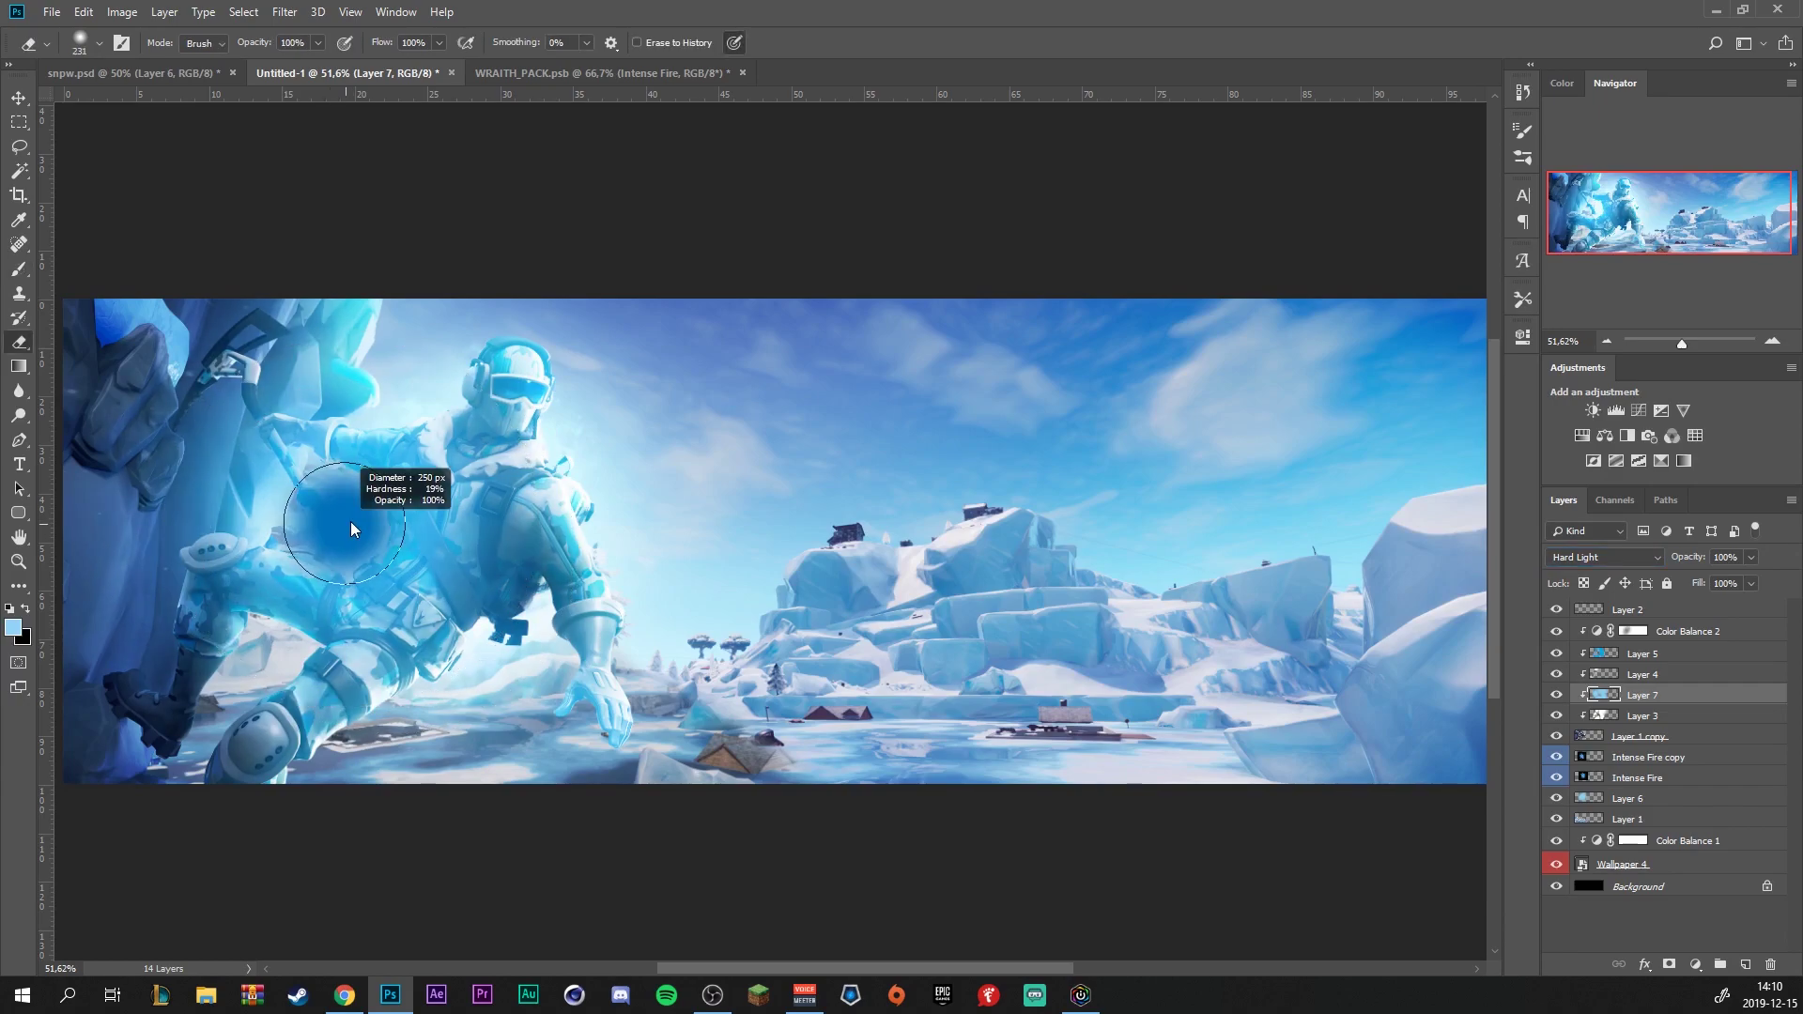
pyautogui.moveTo(344, 523); pyautogui.dragTo(493, 432)
pyautogui.hotkey('ctrl', 'z')
pyautogui.moveTo(319, 47); pyautogui.dragTo(278, 51)
pyautogui.moveTo(347, 456)
pyautogui.mouseDown()
pyautogui.moveTo(303, 470)
pyautogui.moveTo(301, 301)
pyautogui.moveTo(293, 314)
pyautogui.mouseUp()
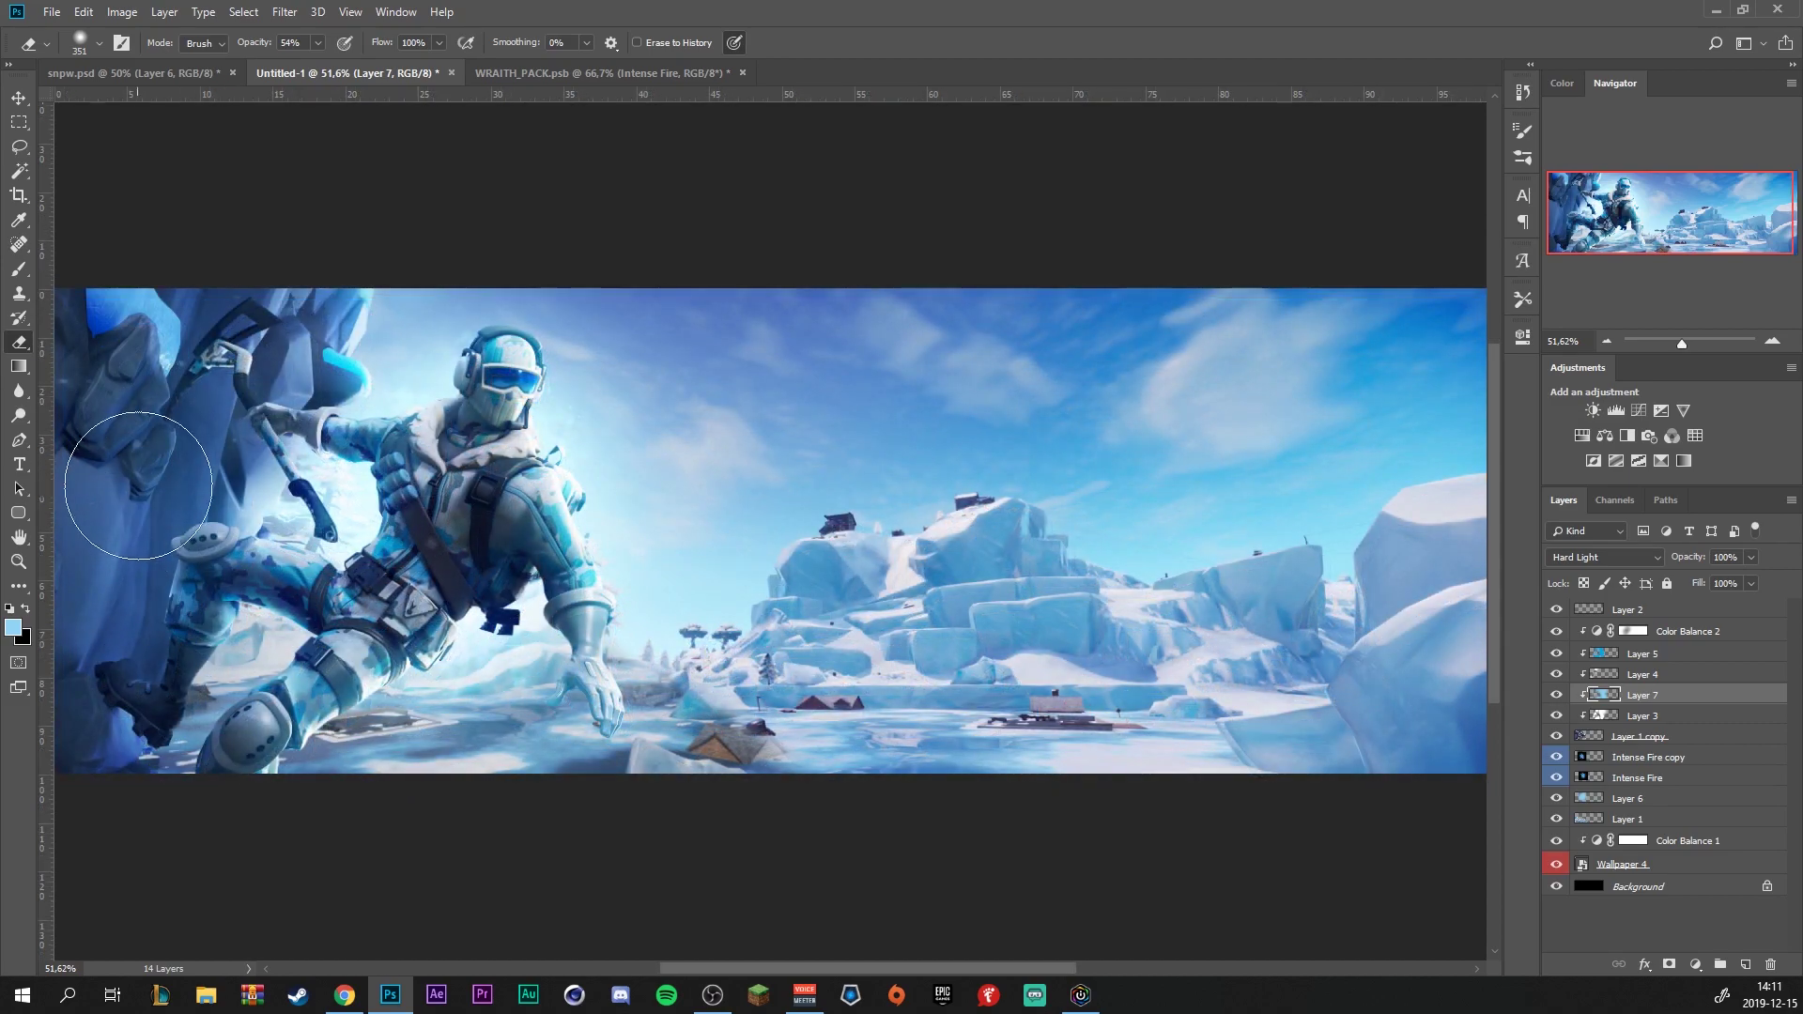
pyautogui.scroll(-3, 1012, 503)
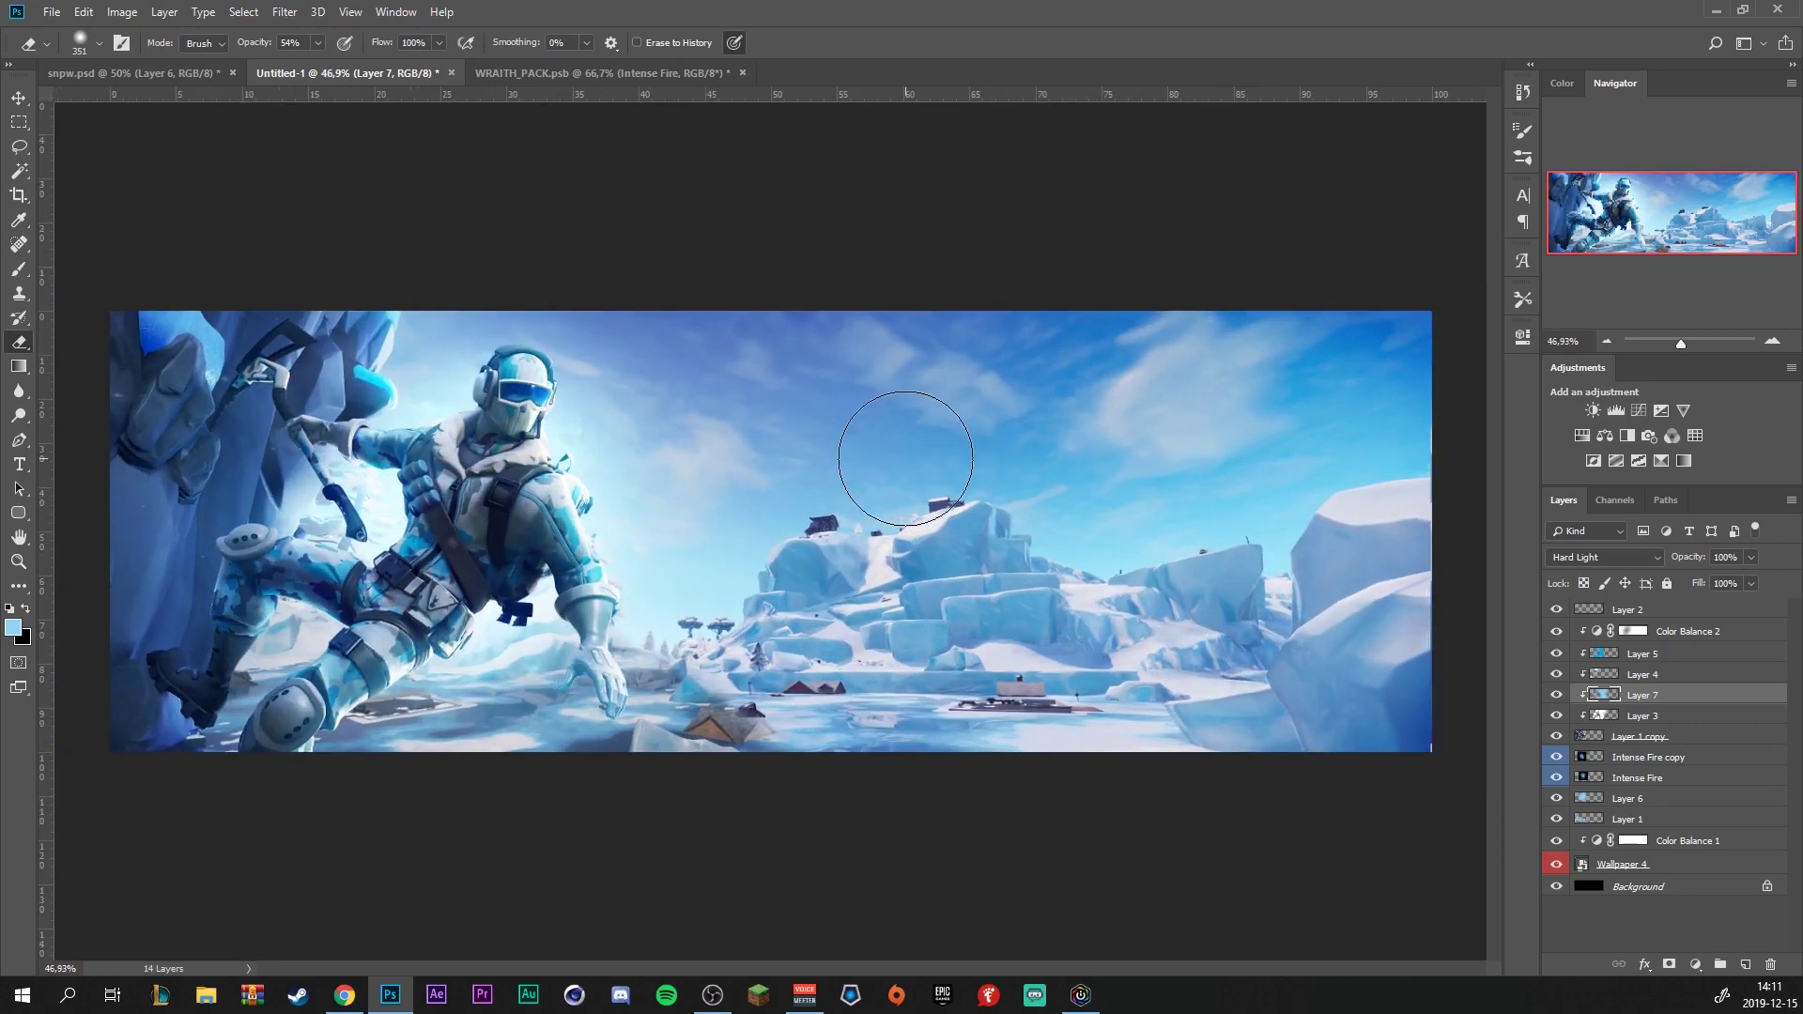